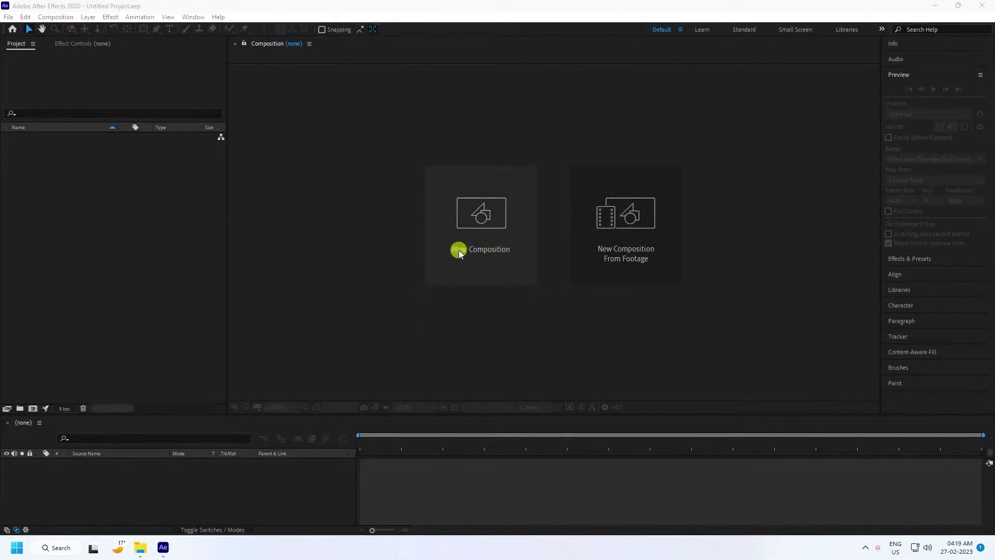
Create a new 1920×1080, 15-second composition named MAIN COMP.
left_click(493, 251)
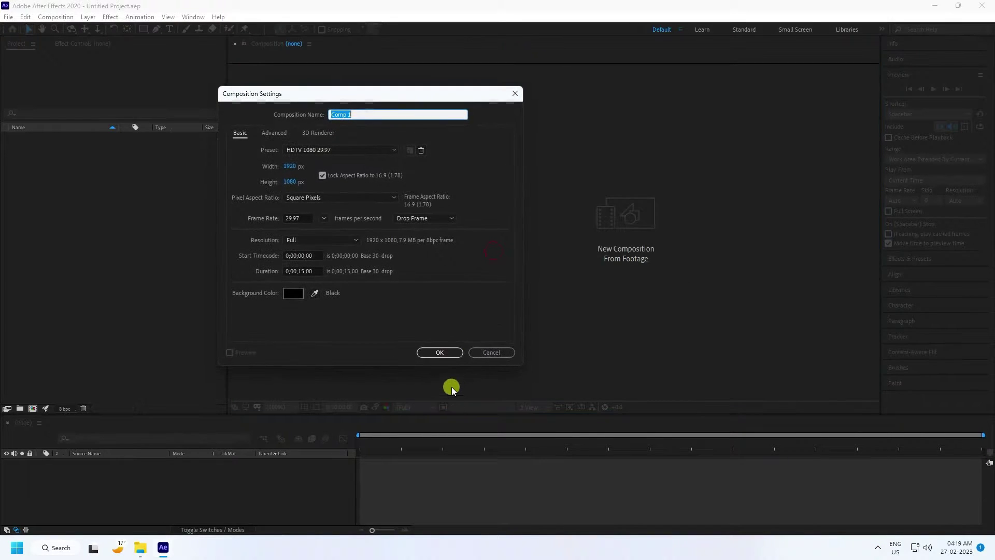
type("MAIN COMP")
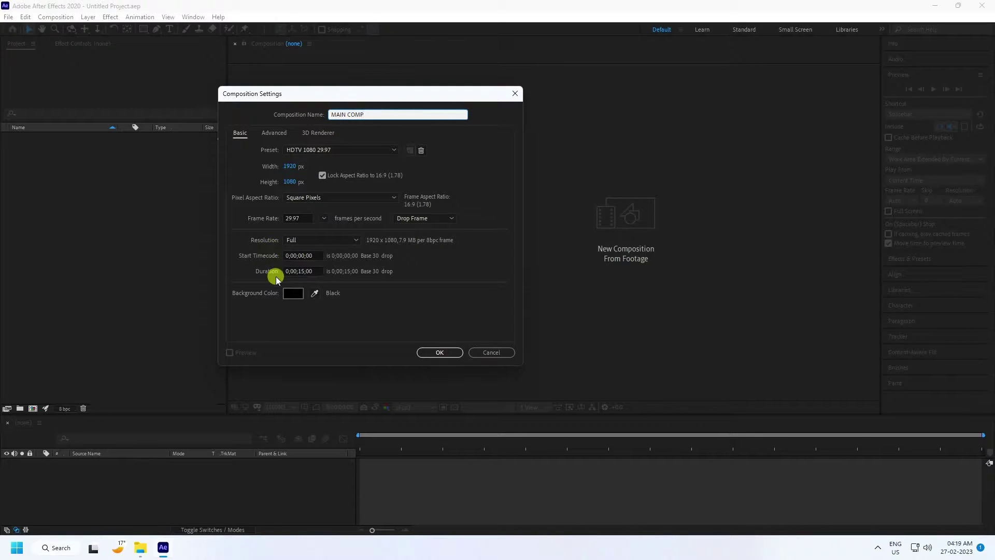
left_click(431, 356)
Import the LOGOO TEXT 1.png logo image into the project.
right_click(136, 291)
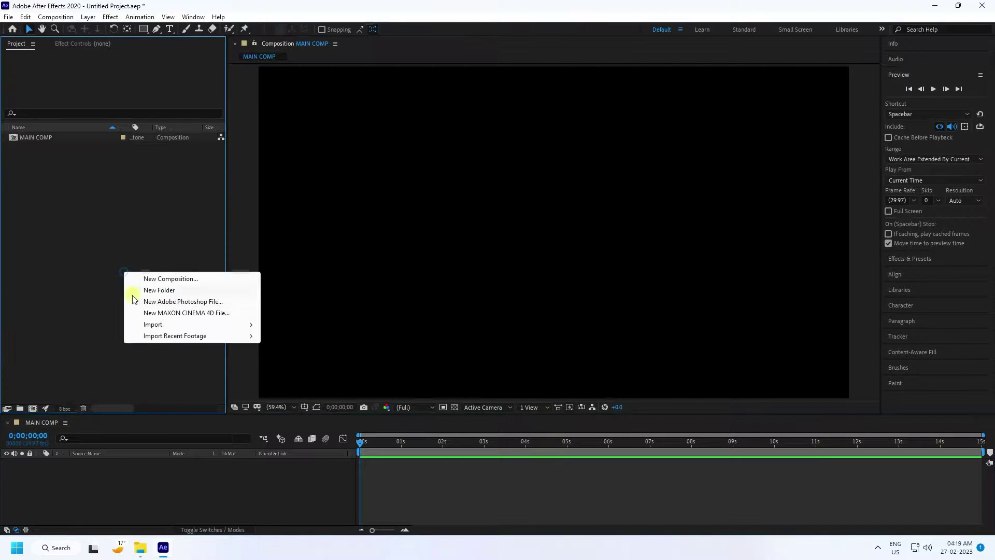
mouse_move(153, 324)
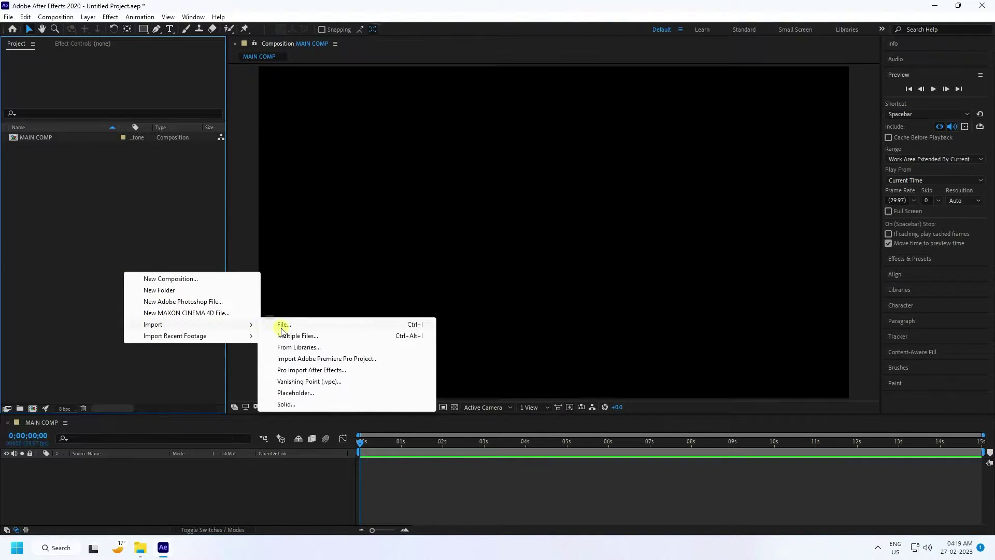
left_click(281, 328)
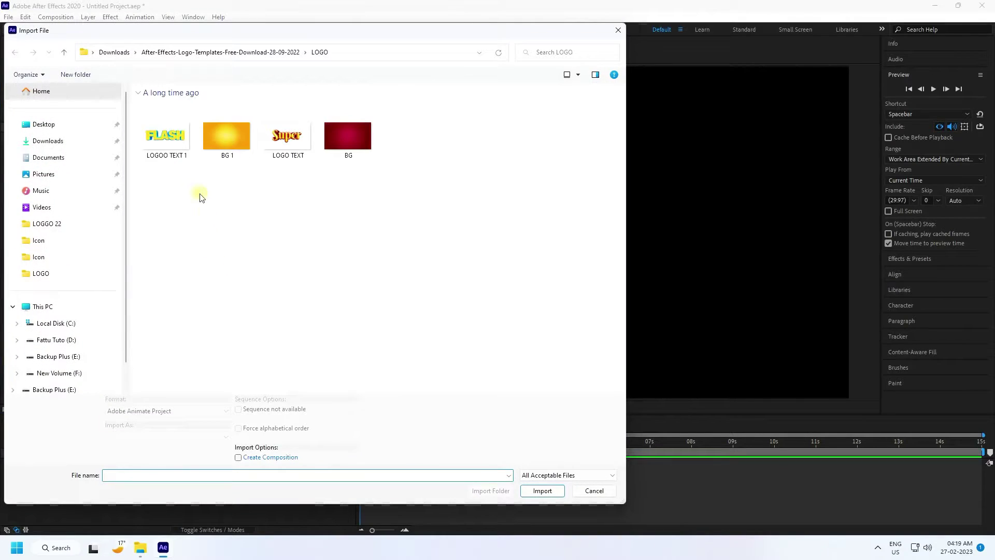
left_click(176, 130)
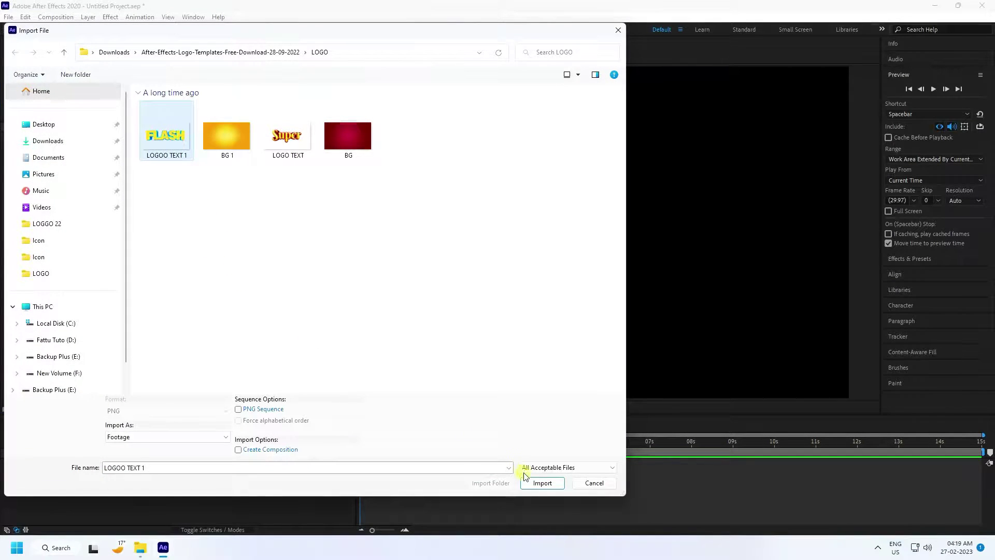
left_click(542, 483)
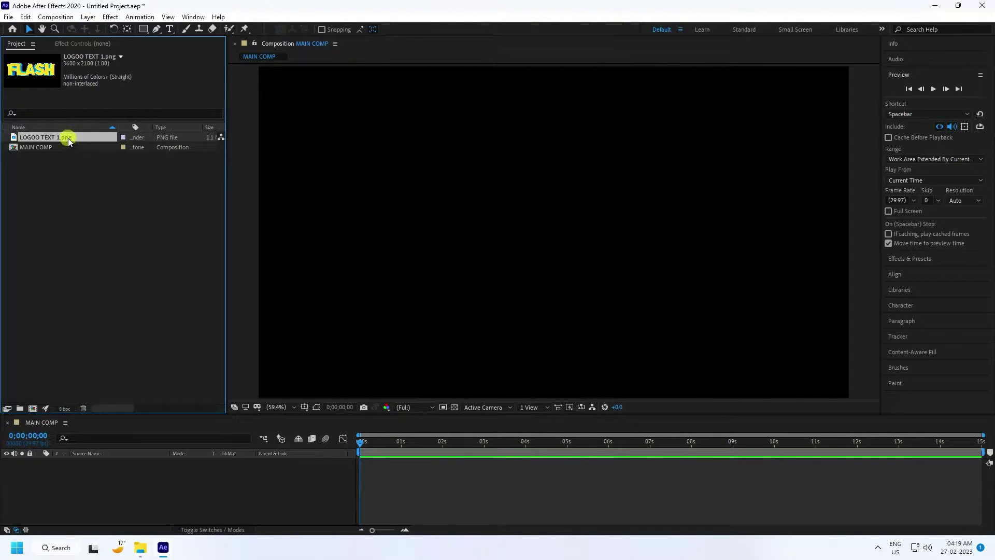
Add LOGOO TEXT 1.png as a MAIN COMP layer and set its Scale to 50%.
left_click_drag(68, 141, 128, 483)
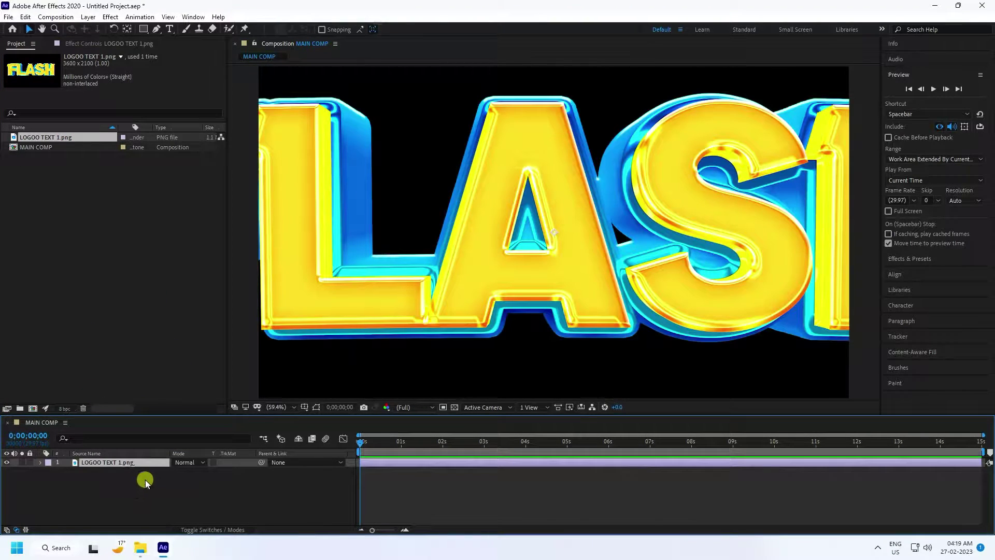
key("s")
left_click(189, 473)
type("50")
key("Return")
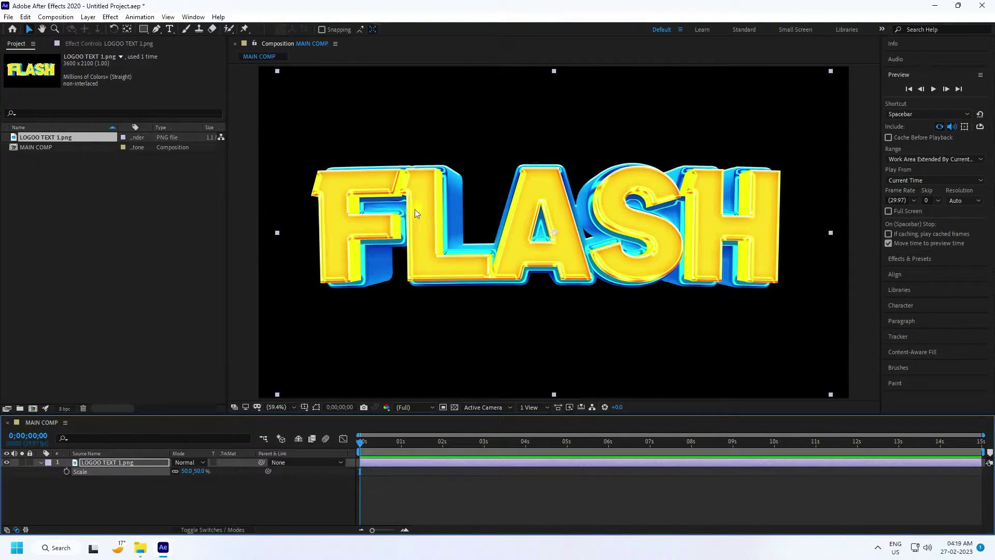
Toggle the transparency grid on and off, then deselect and collapse the logo layer.
left_click(455, 407)
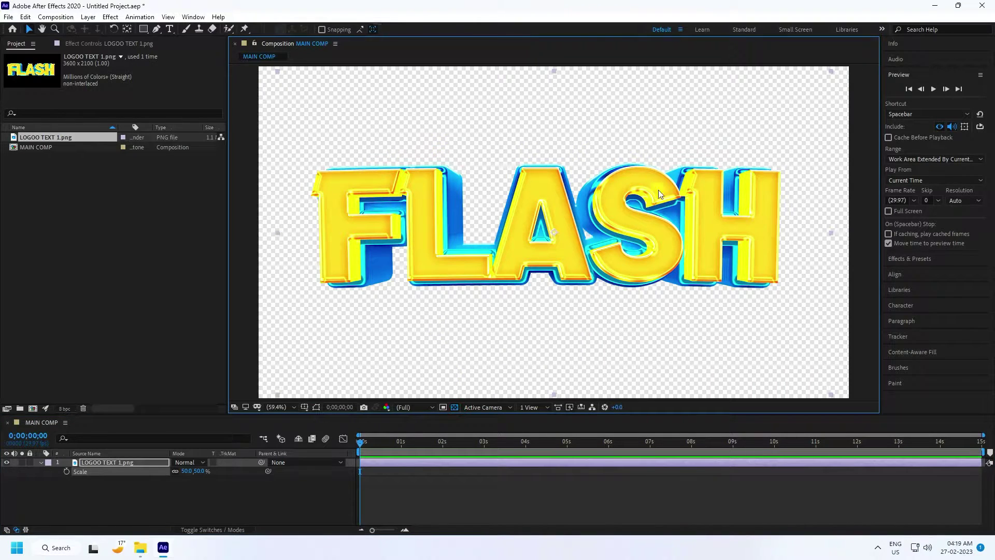
left_click(455, 407)
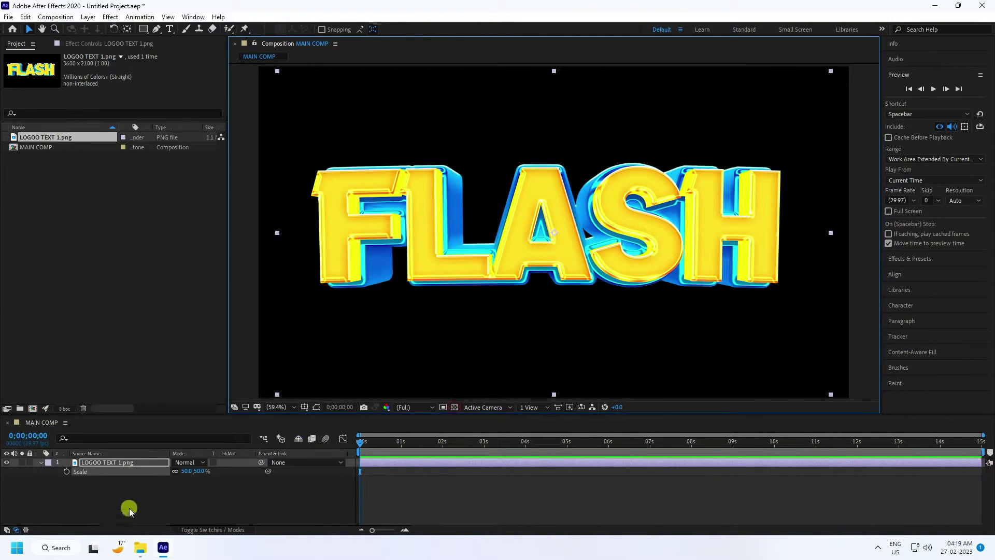
left_click(50, 499)
left_click(42, 464)
Pre-compose the logo layer into a composition named LOGO, moving all attributes, and reselect it.
left_click(89, 463)
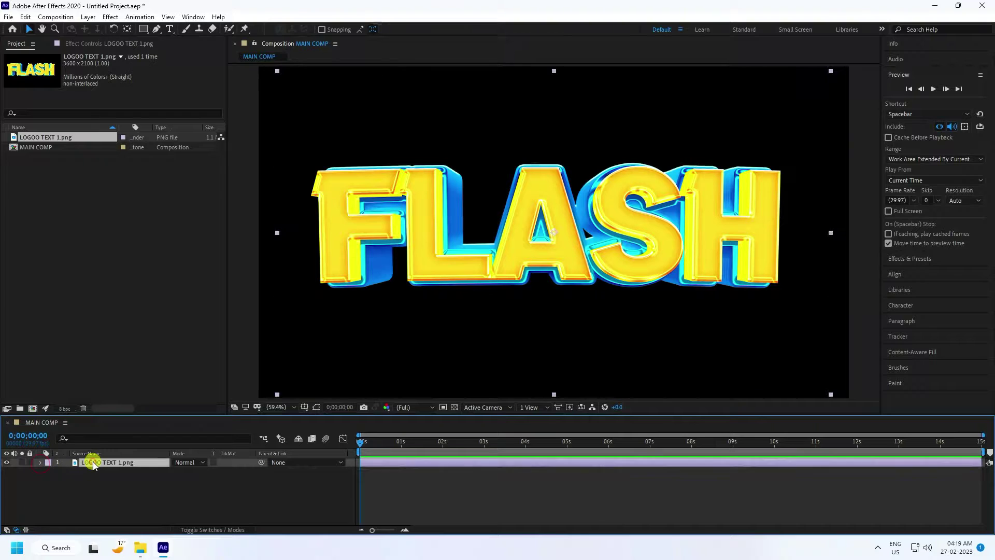
right_click(95, 463)
left_click(137, 404)
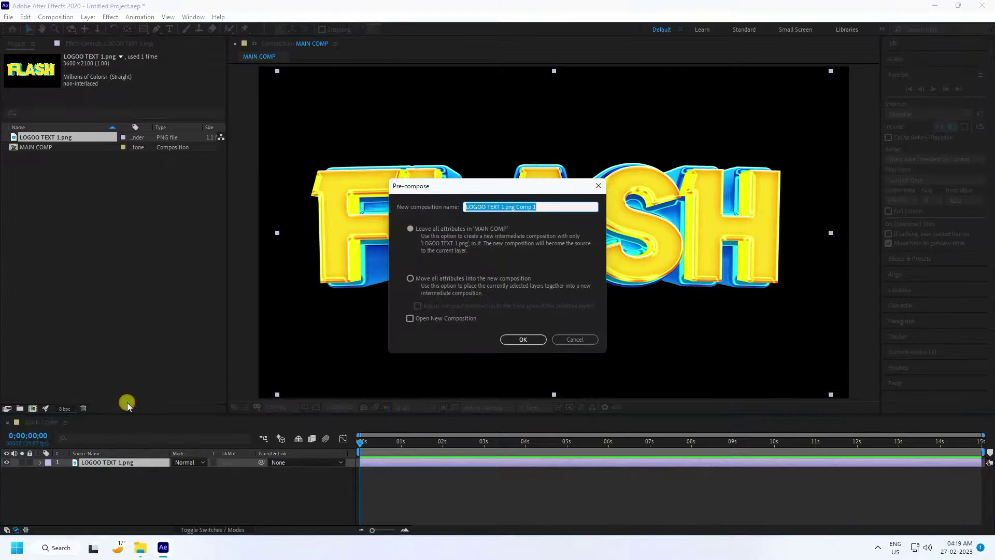
left_click(482, 206)
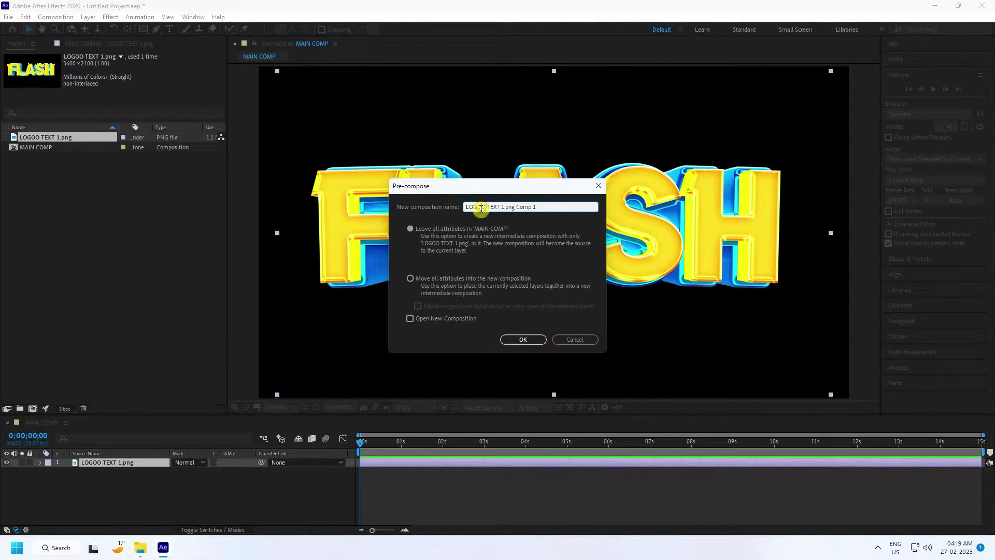
left_click_drag(482, 207, 570, 205)
key("BackSpace")
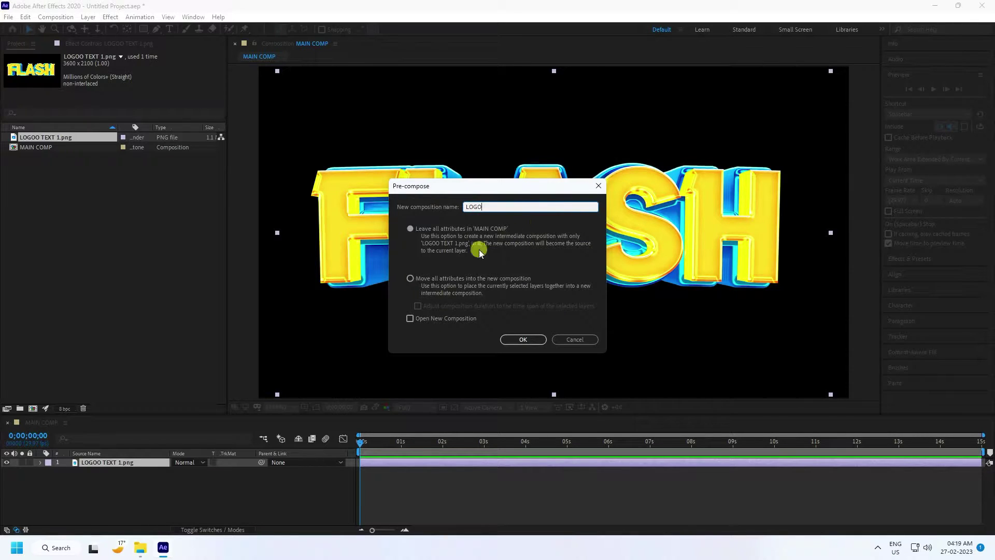
left_click(413, 280)
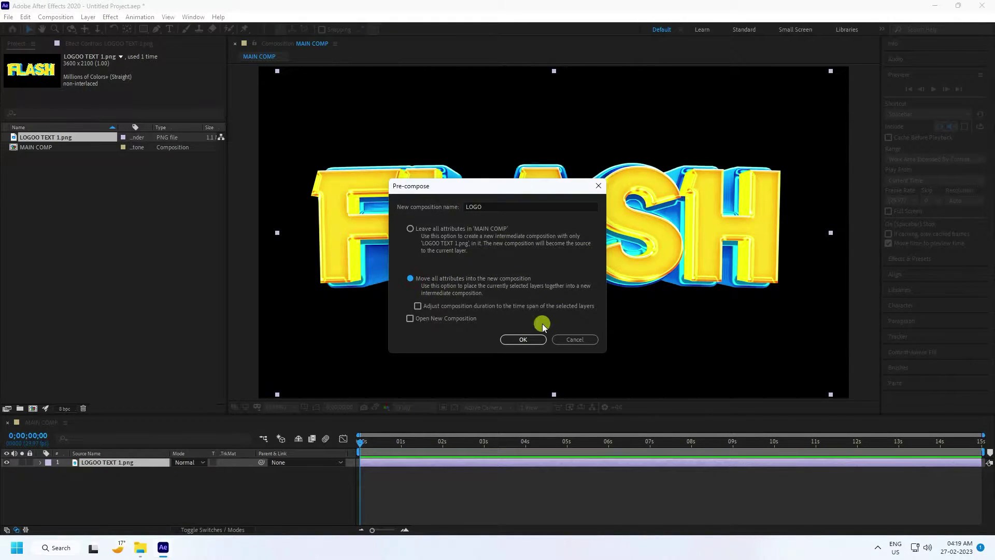
left_click(524, 342)
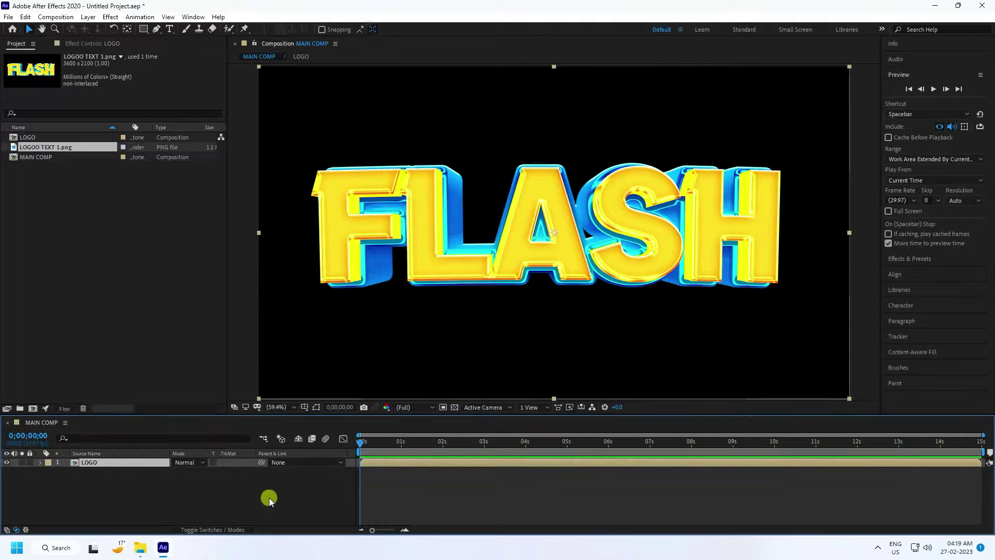
left_click(116, 499)
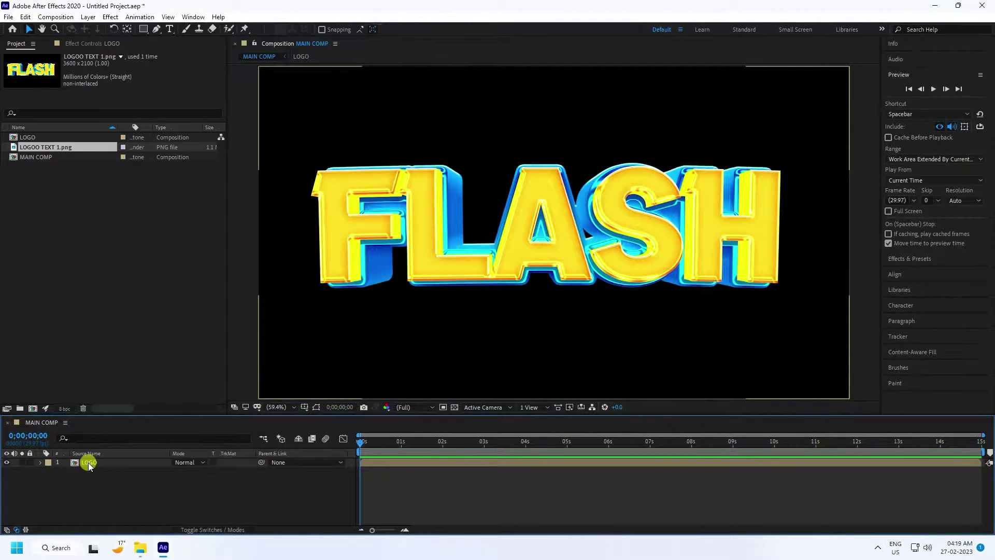
left_click(89, 463)
Inside LOGO, draw a thin rectangular mask just left of the logo image.
double_click(94, 466)
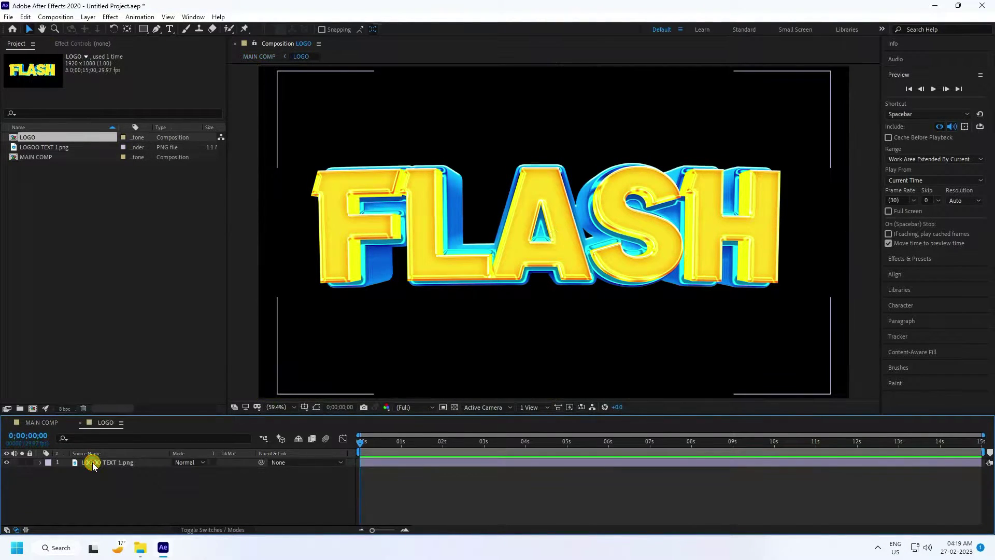
left_click(97, 463)
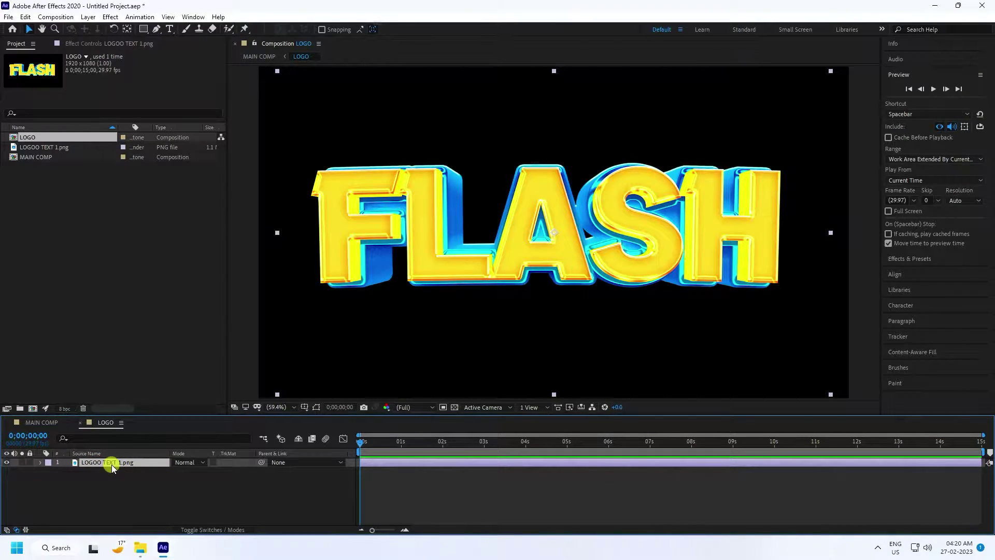
key("comma")
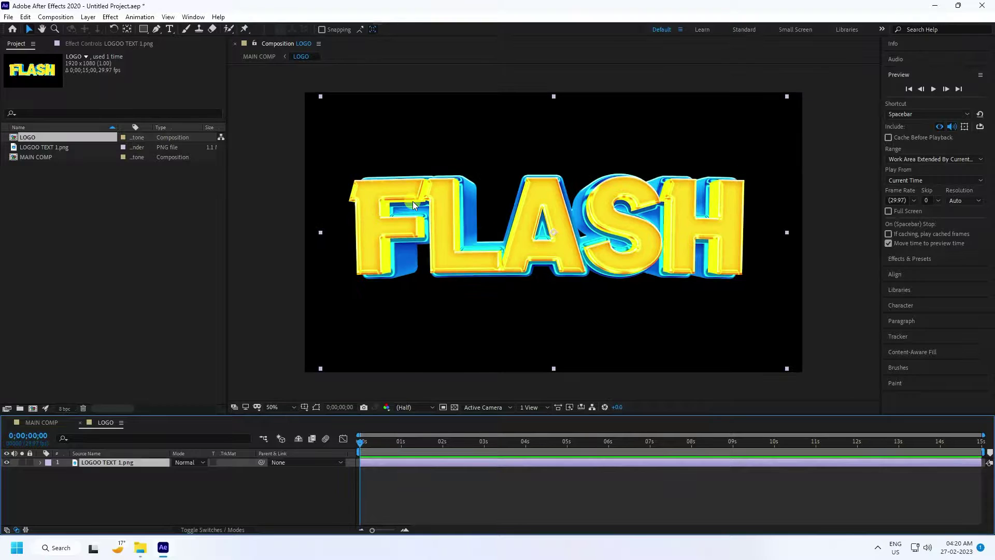
left_click(143, 29)
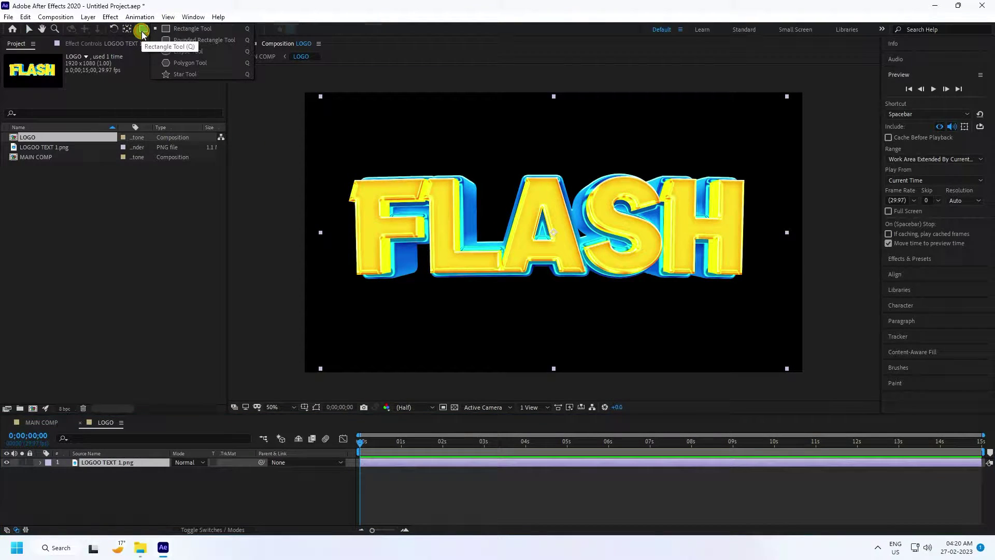
left_click(191, 29)
key("comma")
key("comma")
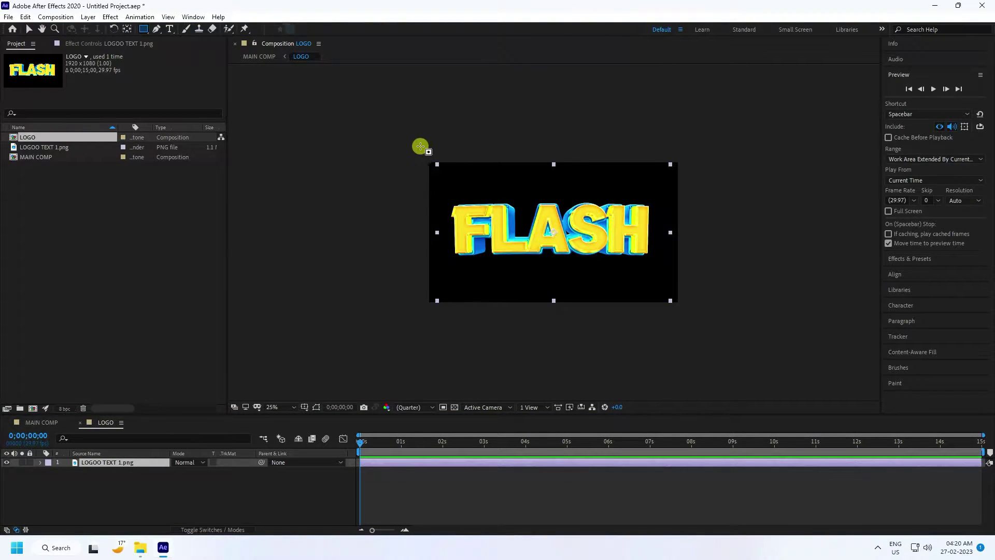
left_click_drag(420, 145, 440, 331)
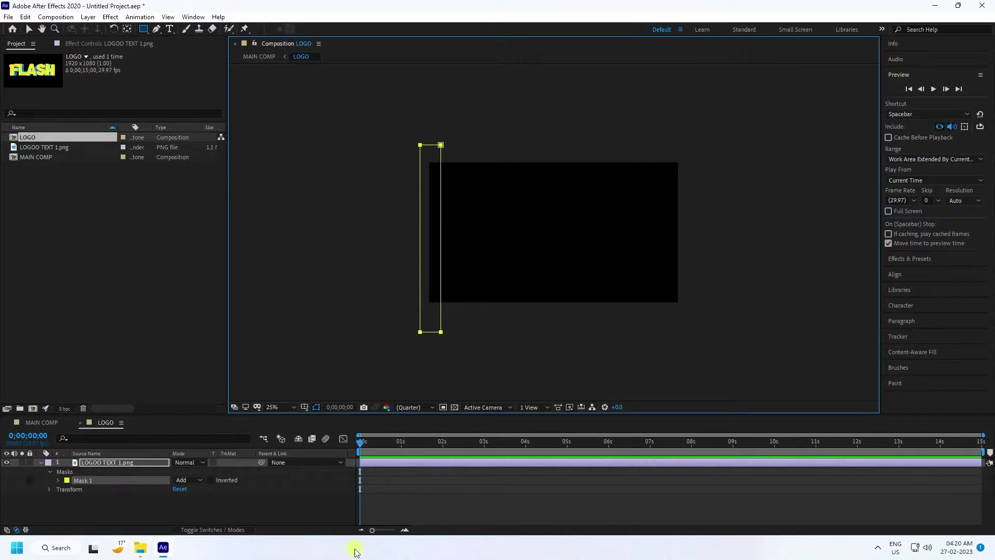
Keyframe the mask path so the strip sweeps across the logo from 0 to 12 seconds.
left_click(59, 480)
left_click(76, 489)
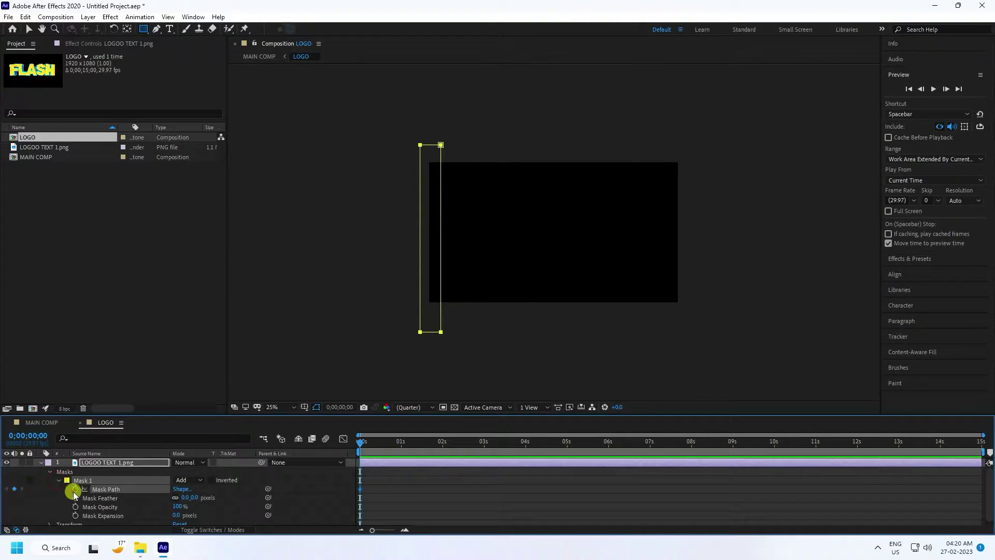
left_click_drag(866, 444, 857, 444)
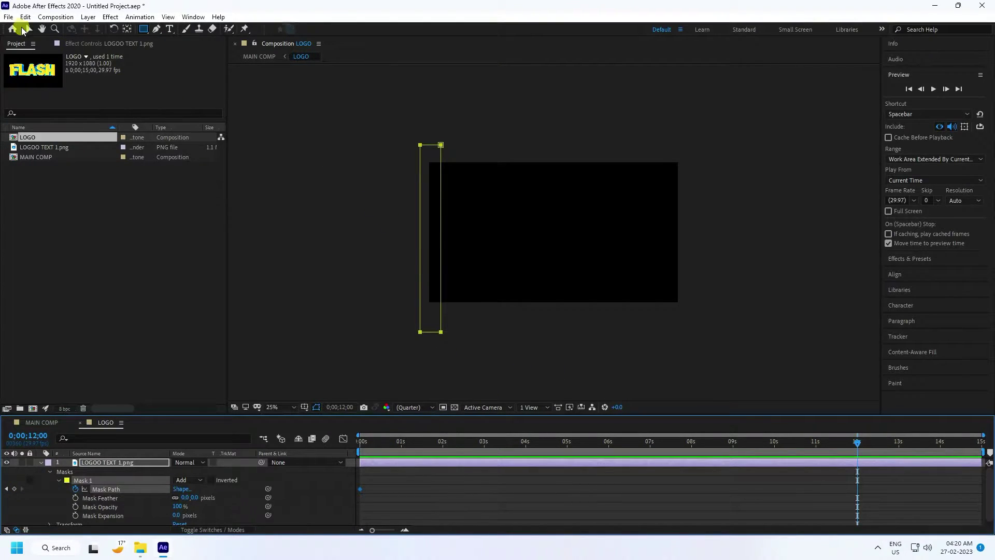
key("v")
left_click_drag(407, 134, 673, 334)
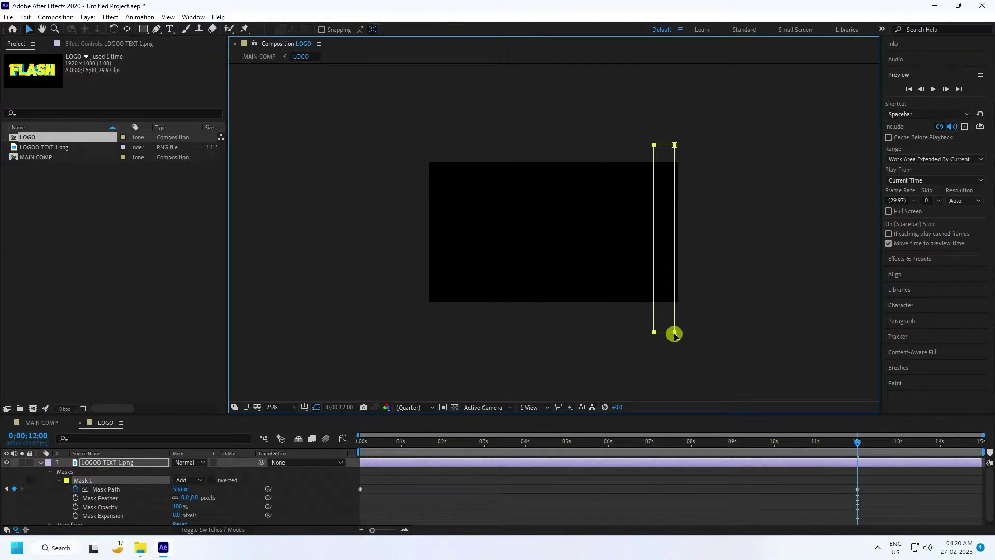
left_click_drag(392, 441, 349, 444)
Preview the mask wipe at Fit up to 100% magnification, then collapse the mask properties.
key("space")
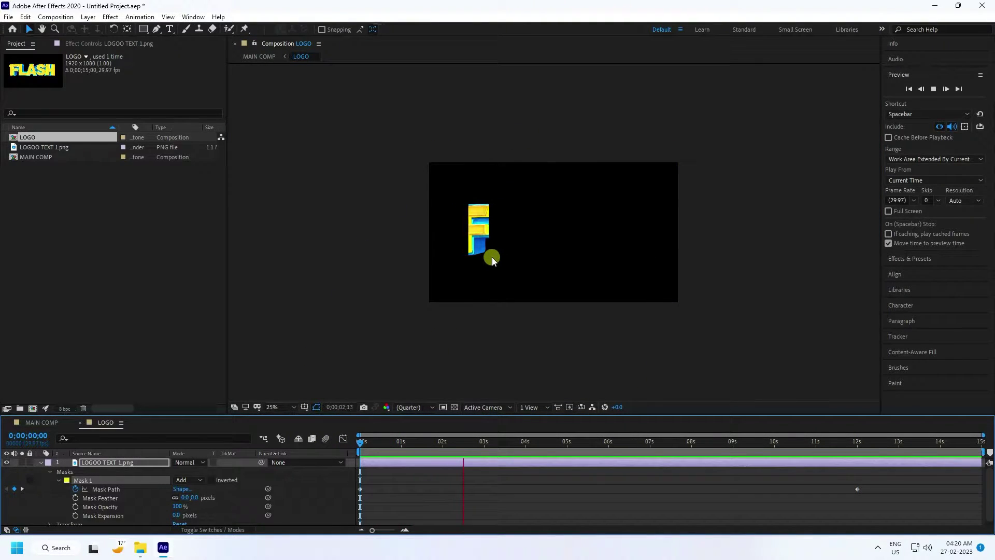
left_click(284, 408)
left_click(284, 231)
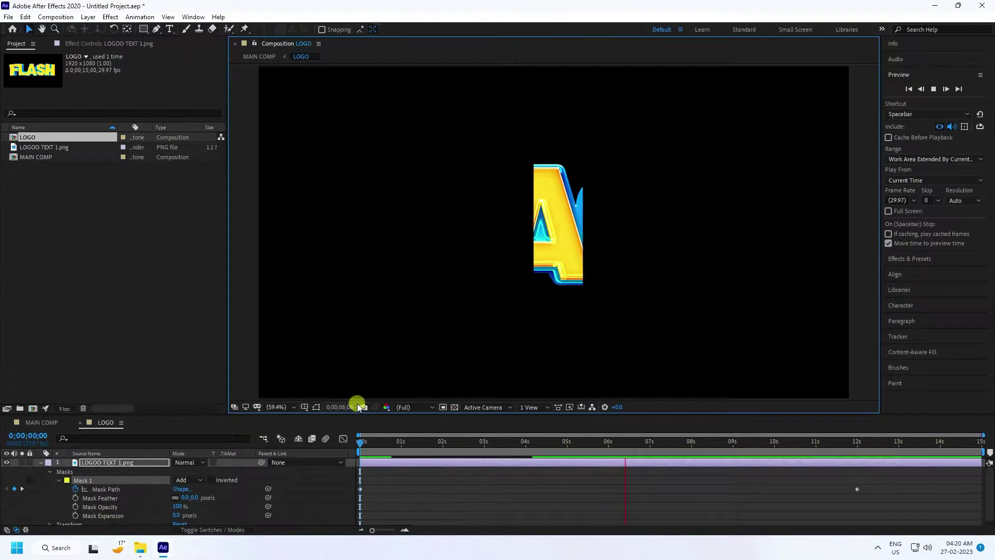
key("space")
left_click(44, 466)
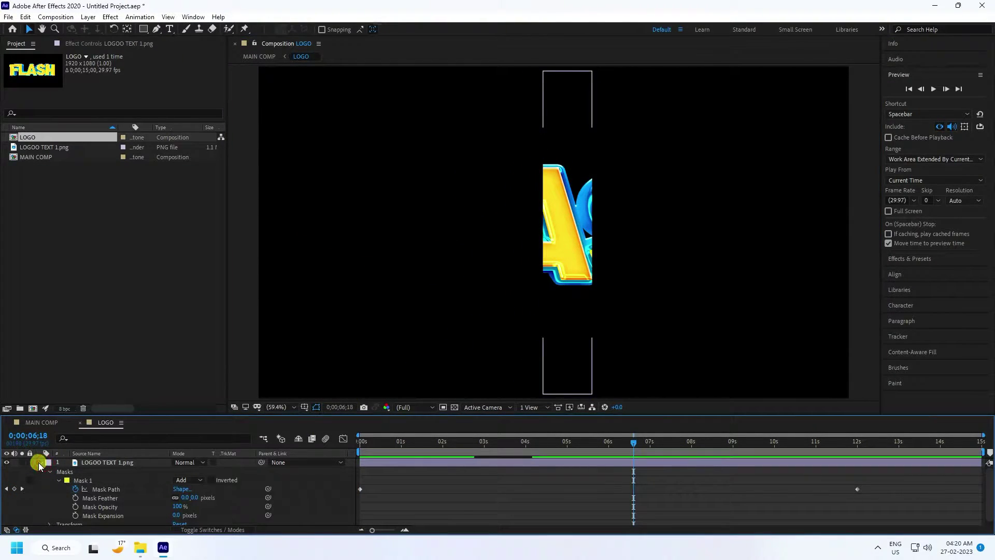
left_click(40, 463)
Back in MAIN COMP, close the LOGO timeline and make the LOGO layer 3D and hidden.
left_click(36, 426)
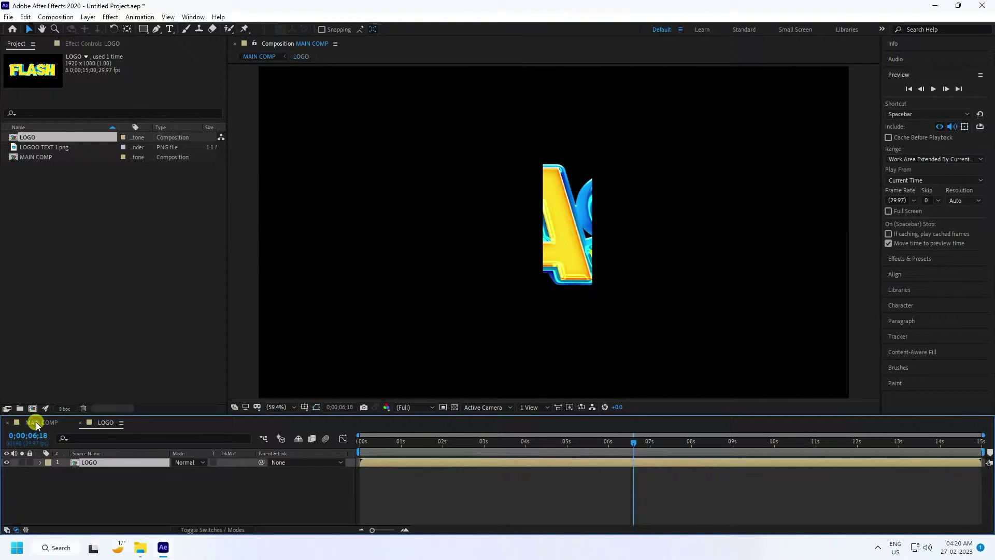
left_click(79, 424)
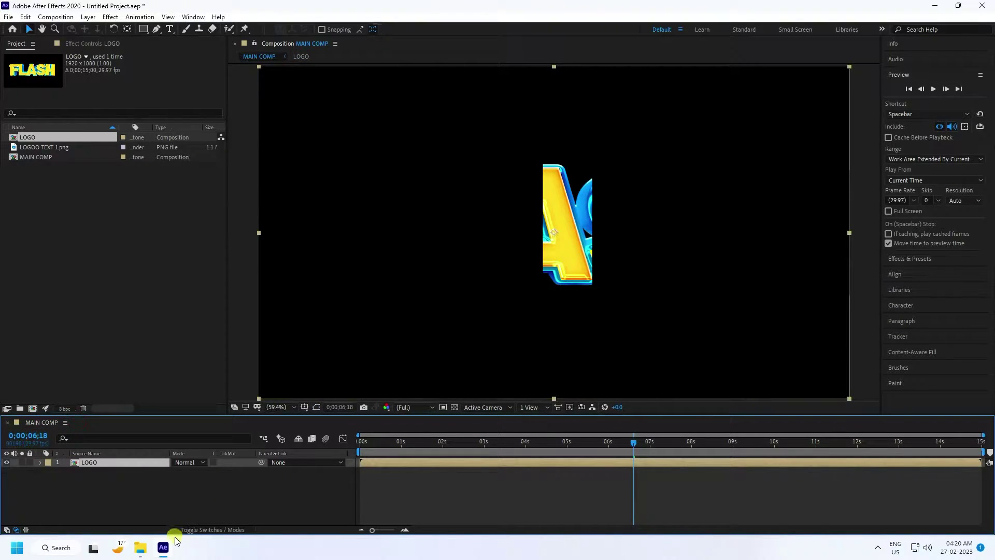
left_click(200, 530)
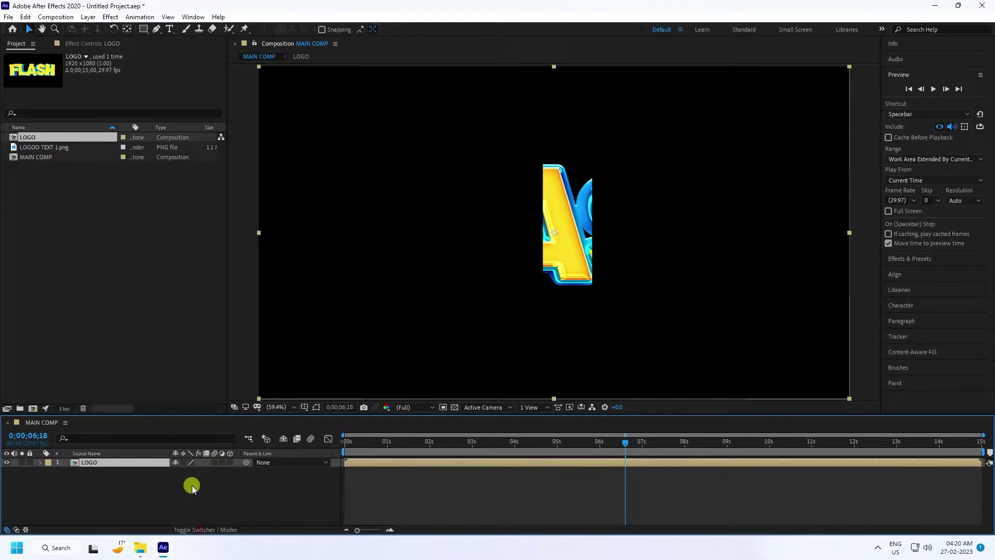
left_click(229, 462)
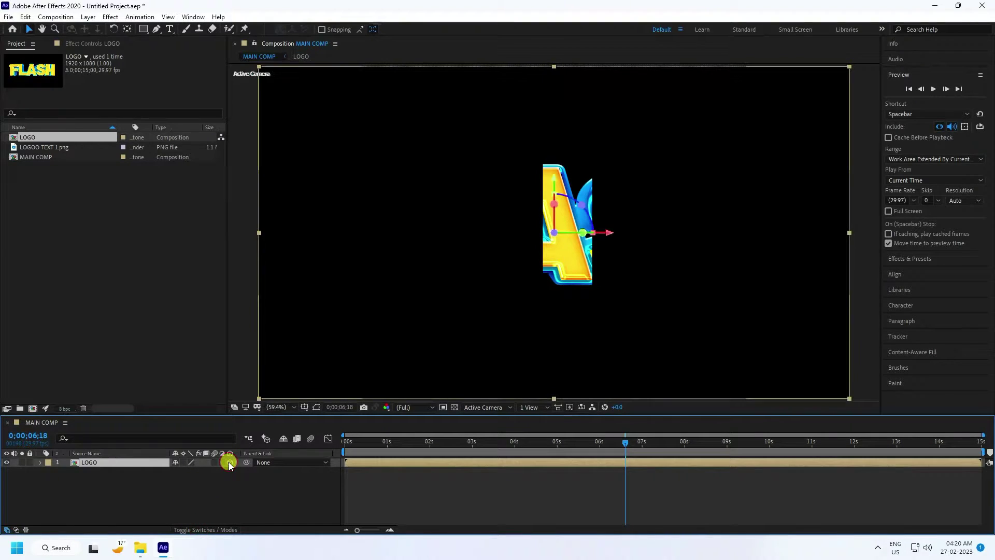
left_click(8, 464)
Add a new black 1920×1080 solid named PARTICLES.
right_click(85, 487)
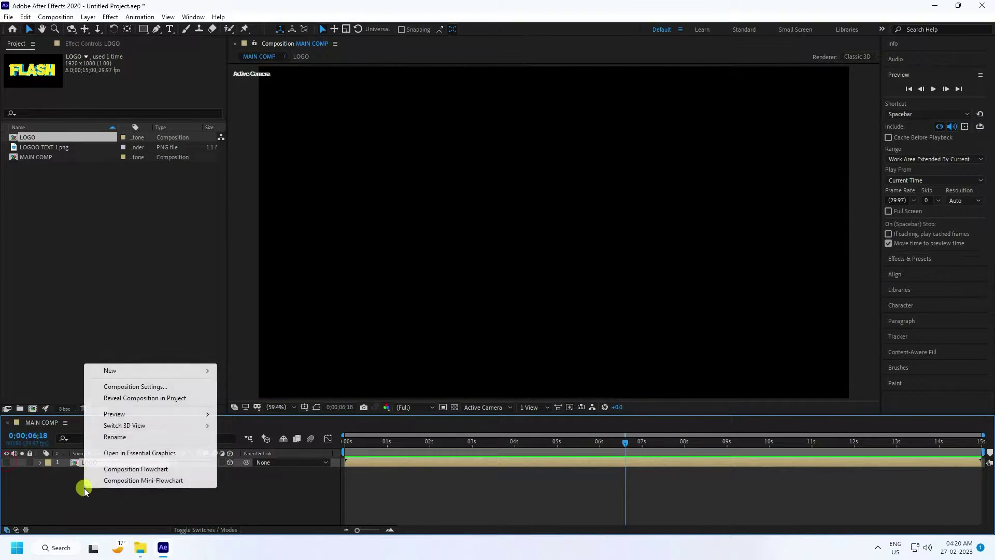
mouse_move(192, 375)
left_click(252, 399)
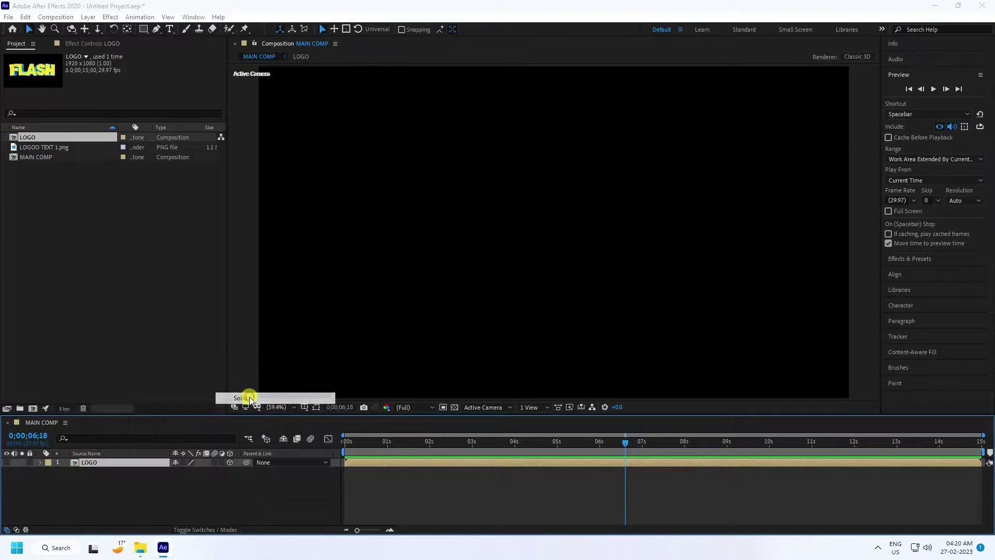
type("PARTICLES")
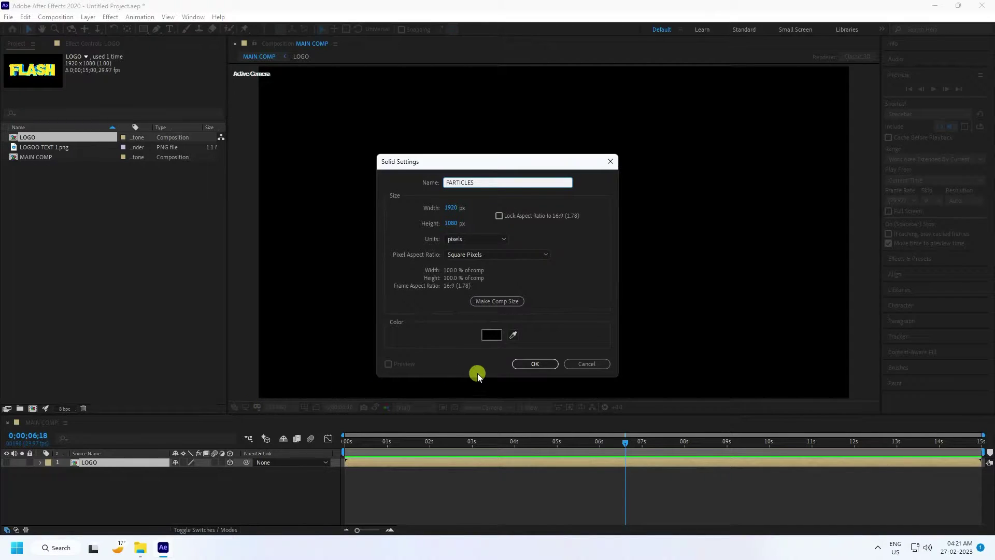
left_click(521, 364)
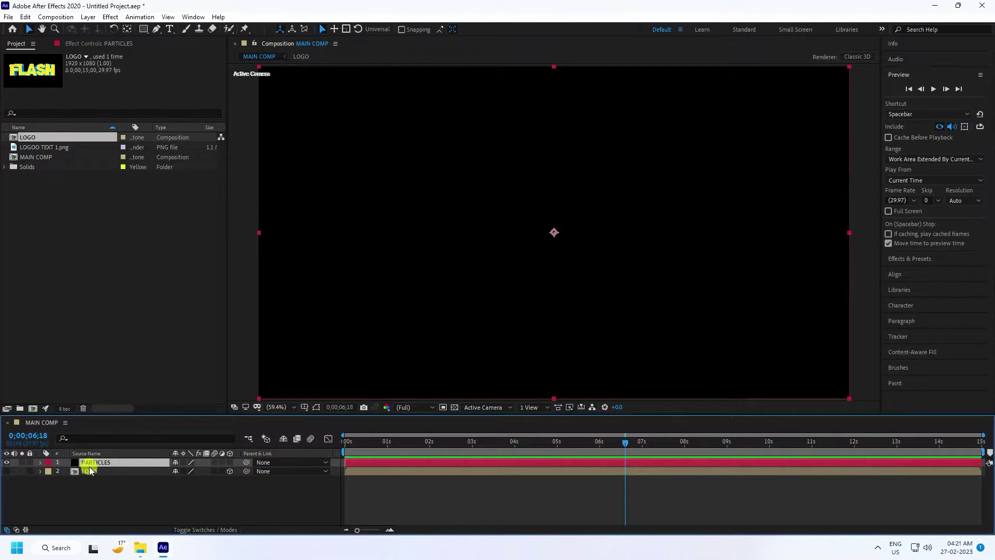
Apply RG Trapcode > Particular to the PARTICLES layer.
left_click(110, 17)
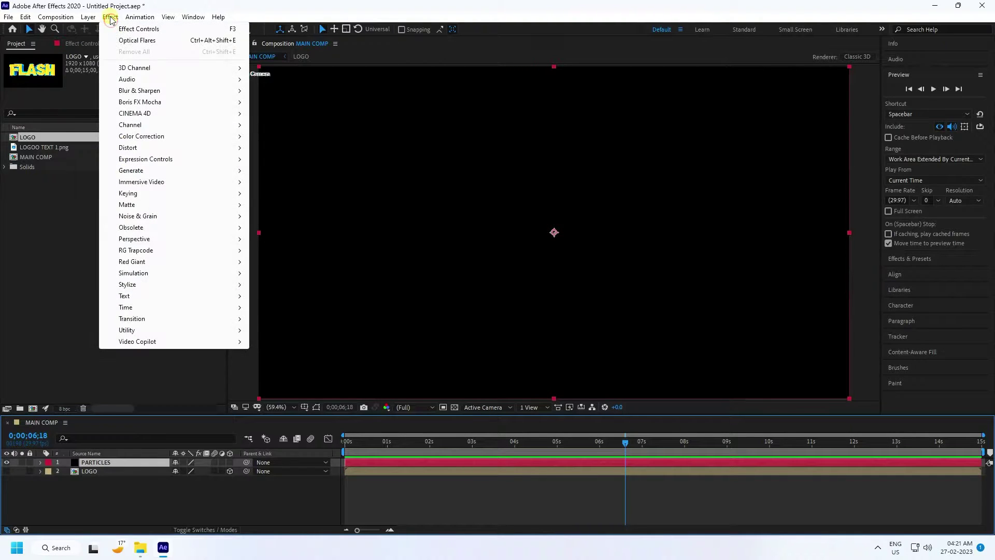
mouse_move(136, 250)
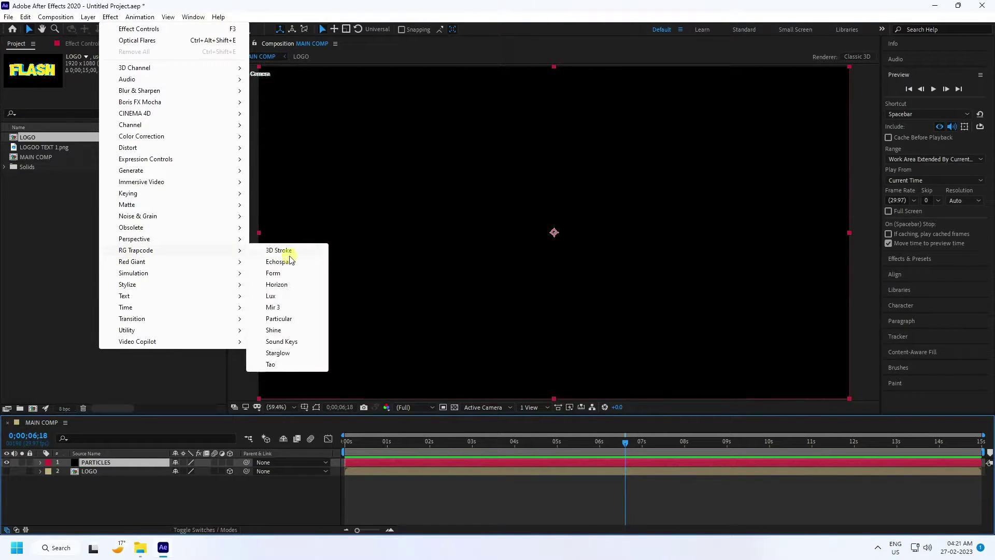
left_click(280, 319)
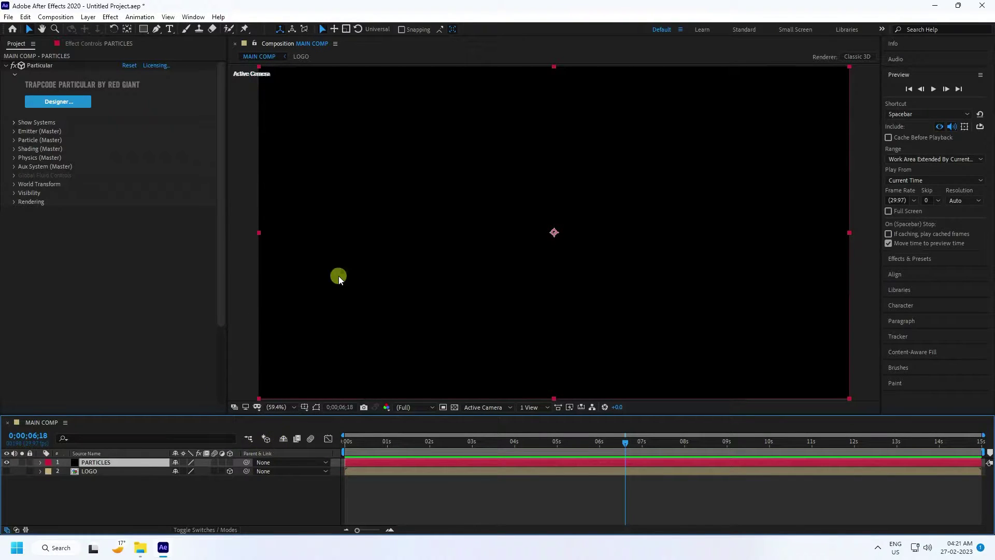
Set Particular's Emitter Type to Layer with LOGO as the emitter layer.
left_click(14, 132)
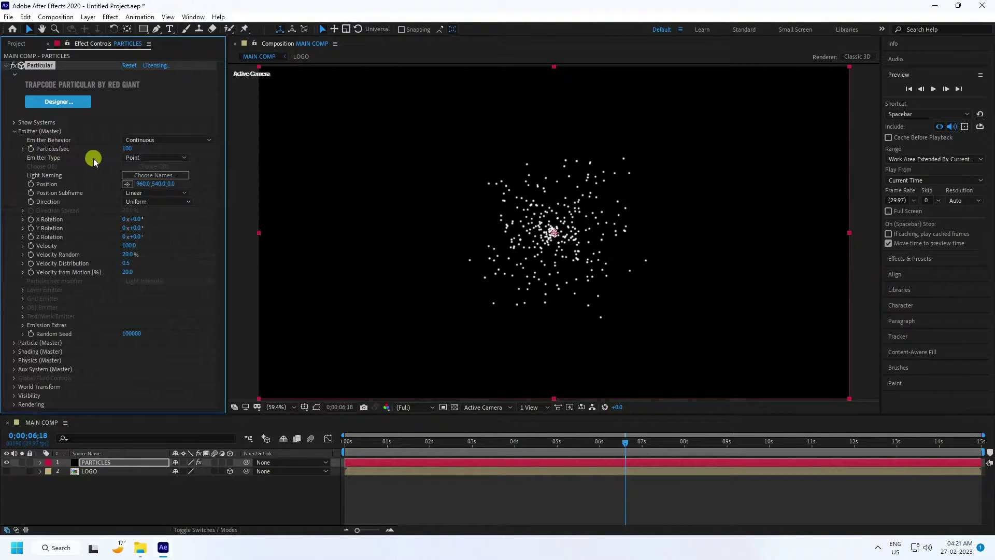
left_click(146, 159)
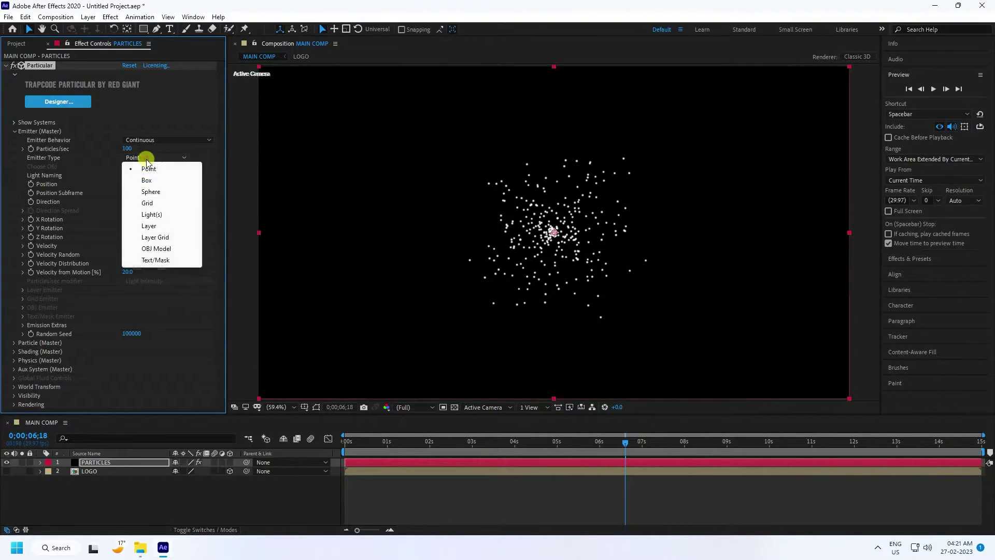
left_click(158, 227)
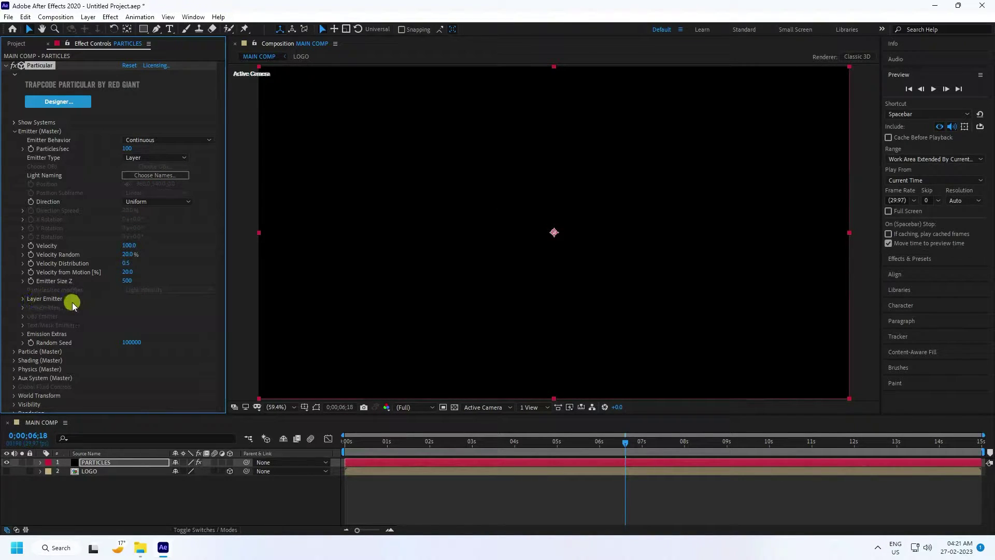
left_click(23, 299)
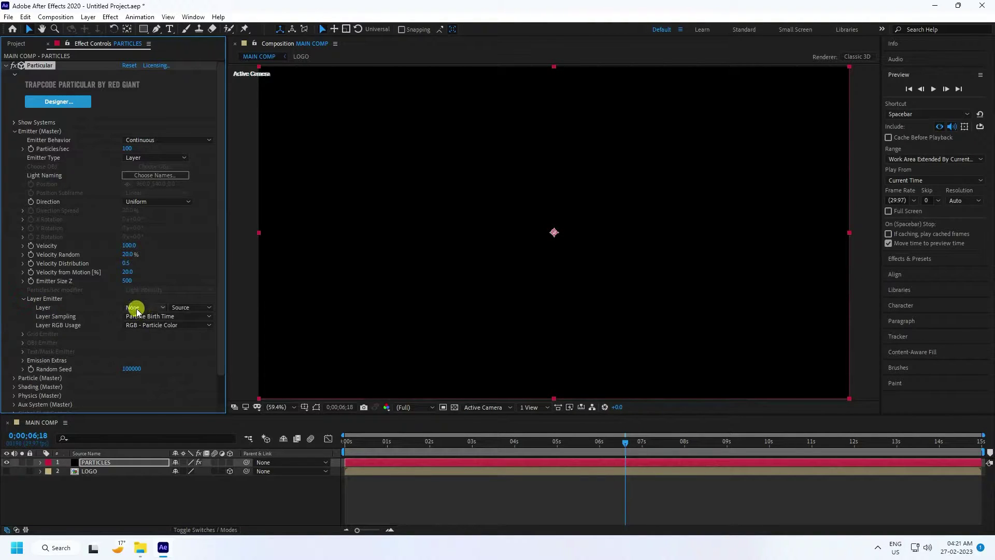
left_click(134, 307)
left_click(156, 347)
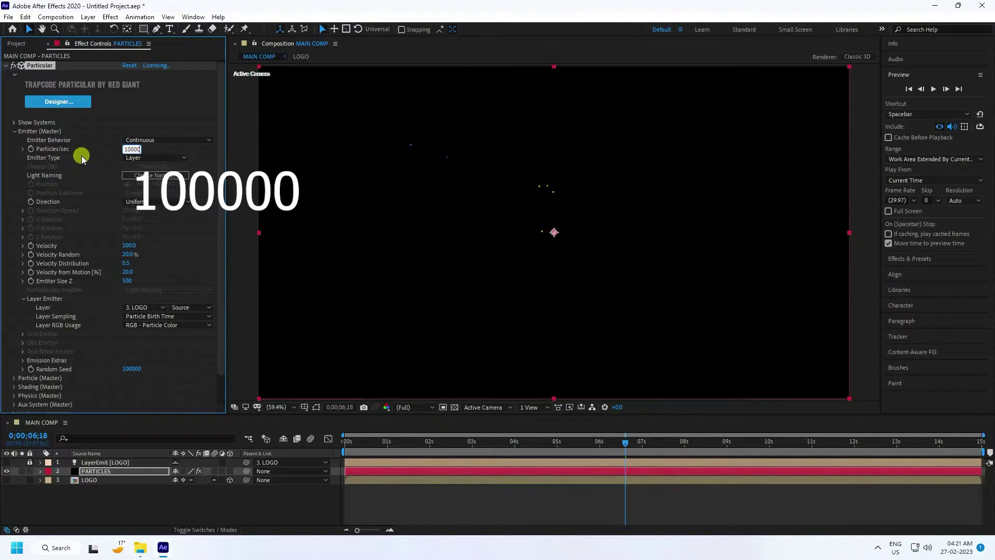
Set Particles/sec to 100000, Velocity to 20 and Velocity Random to 10%.
key("Return")
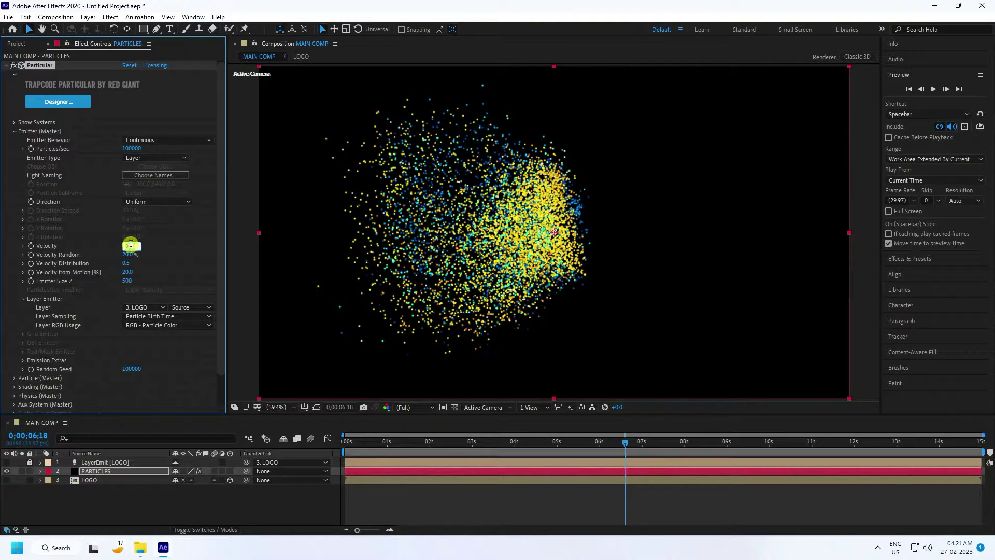
type("20")
key("Return")
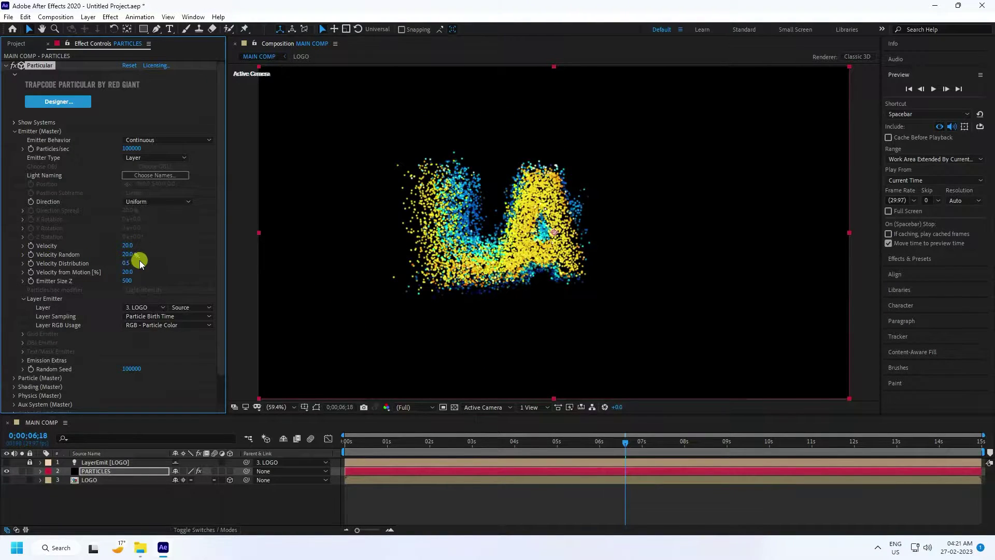
left_click(129, 254)
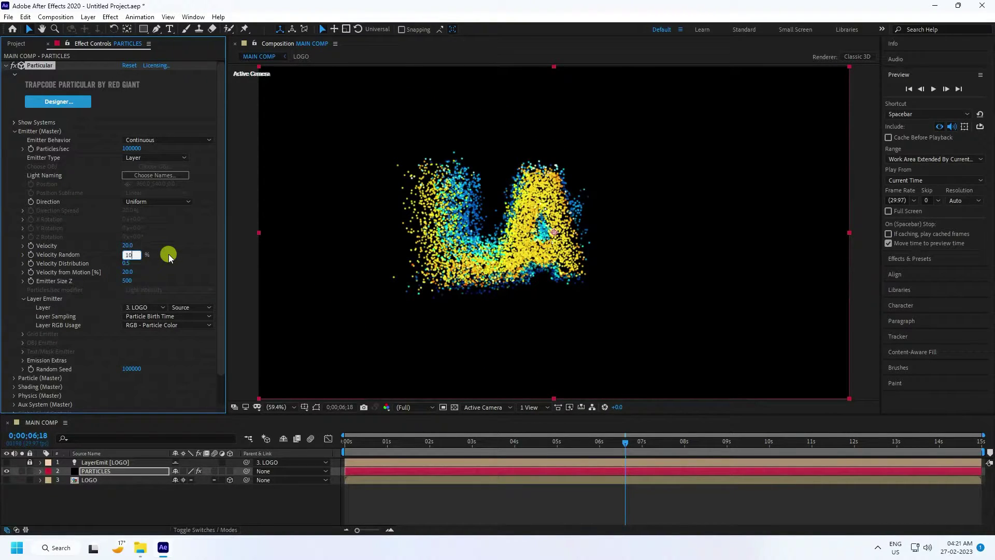
key("Return")
Switch preview resolution to Half and play the particle animation from time 0.
left_click_drag(377, 442, 315, 450)
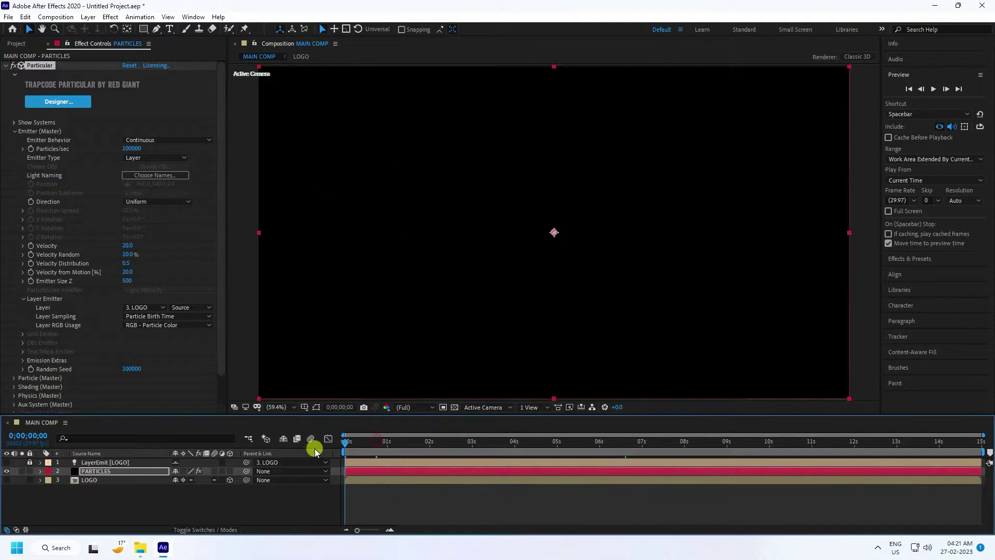
key("space")
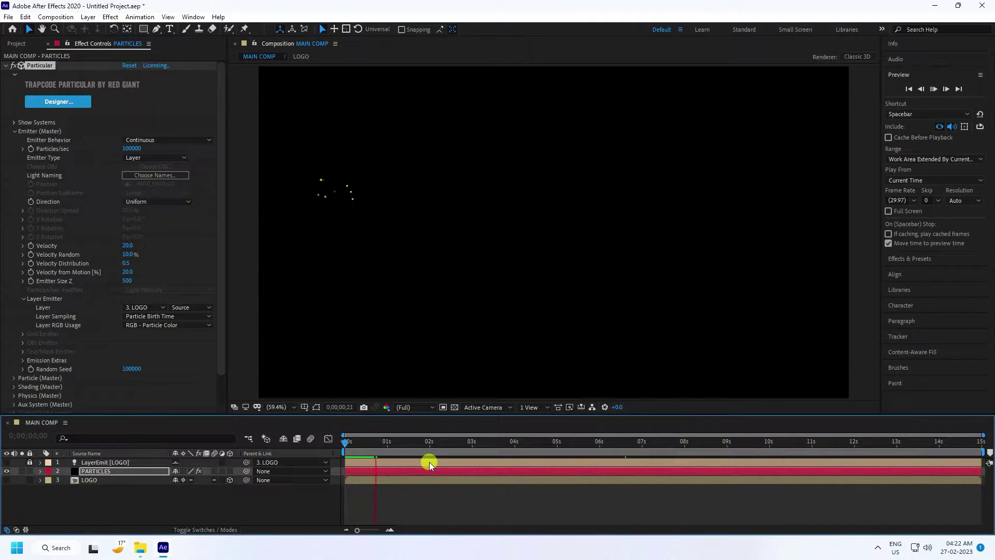
left_click(413, 407)
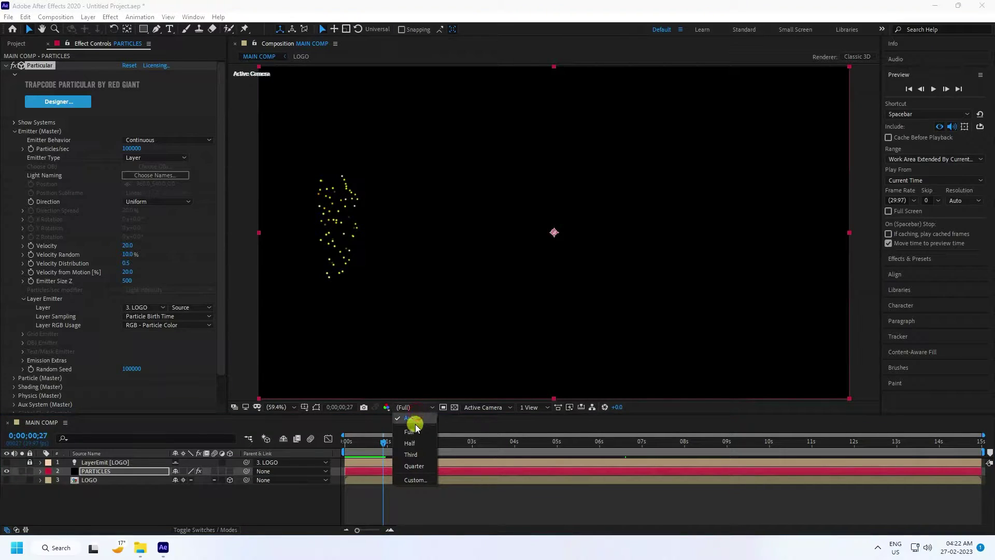
left_click(414, 418)
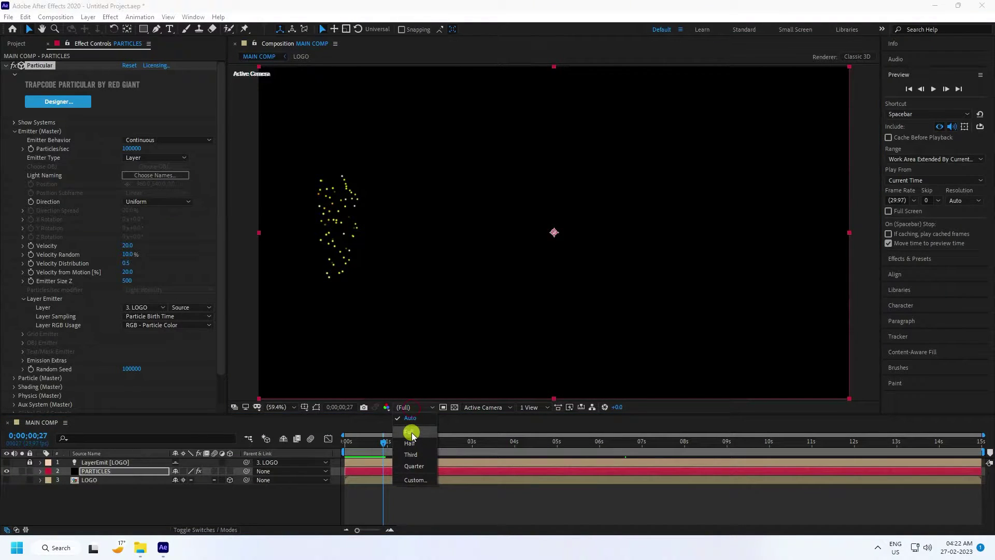
left_click(409, 443)
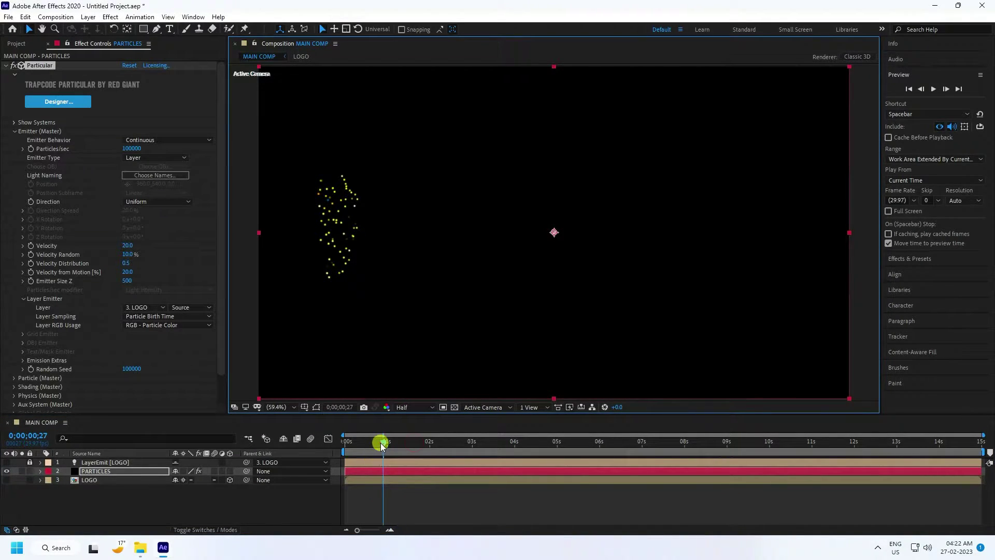
left_click_drag(383, 442, 345, 441)
key("space")
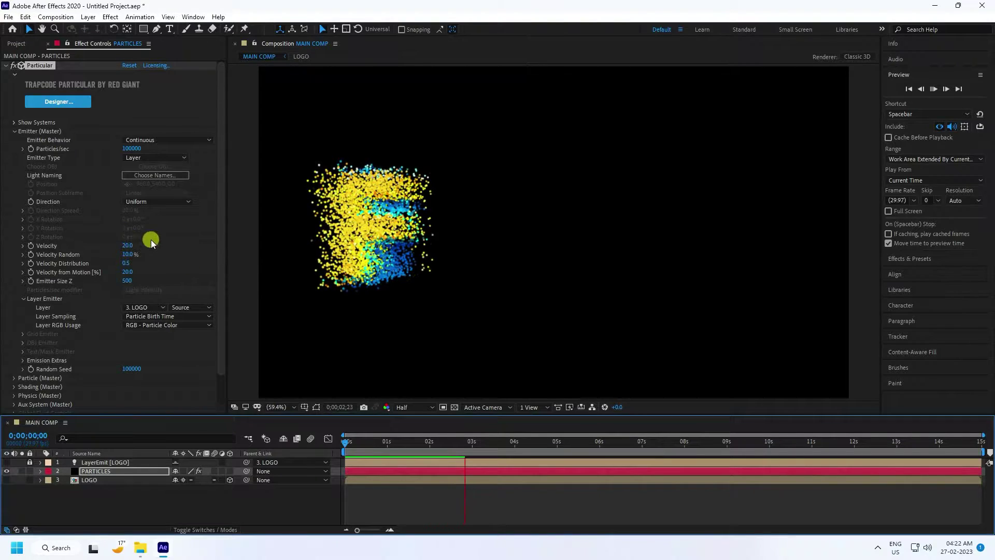
Set particle Life to 2 seconds, keep Sphere type, and Sphere Feather to 0.
left_click(15, 132)
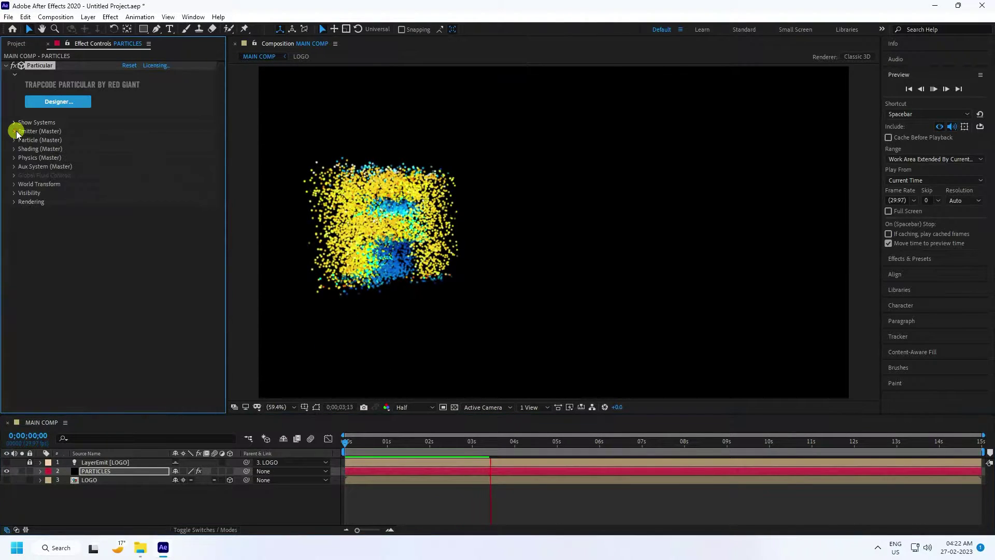
left_click(14, 140)
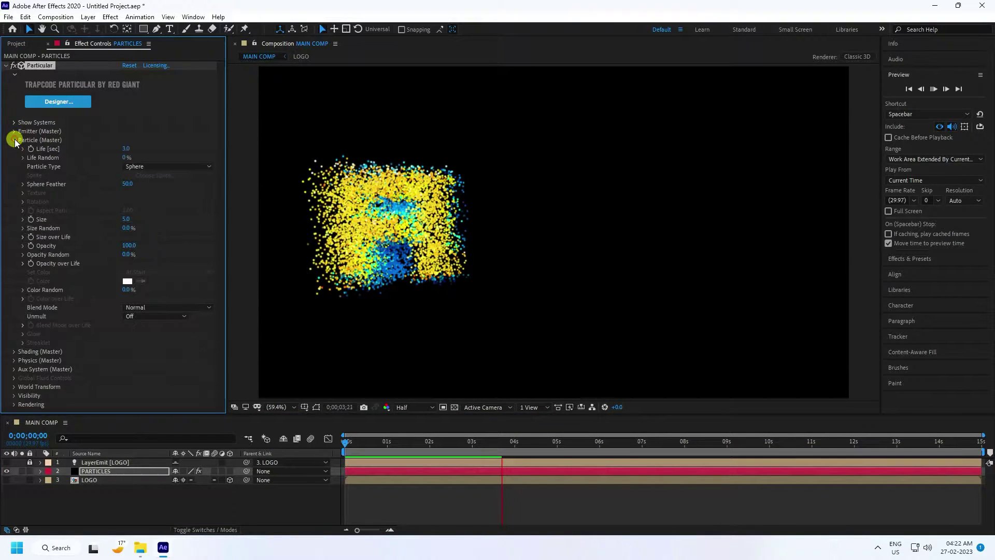
left_click(127, 149)
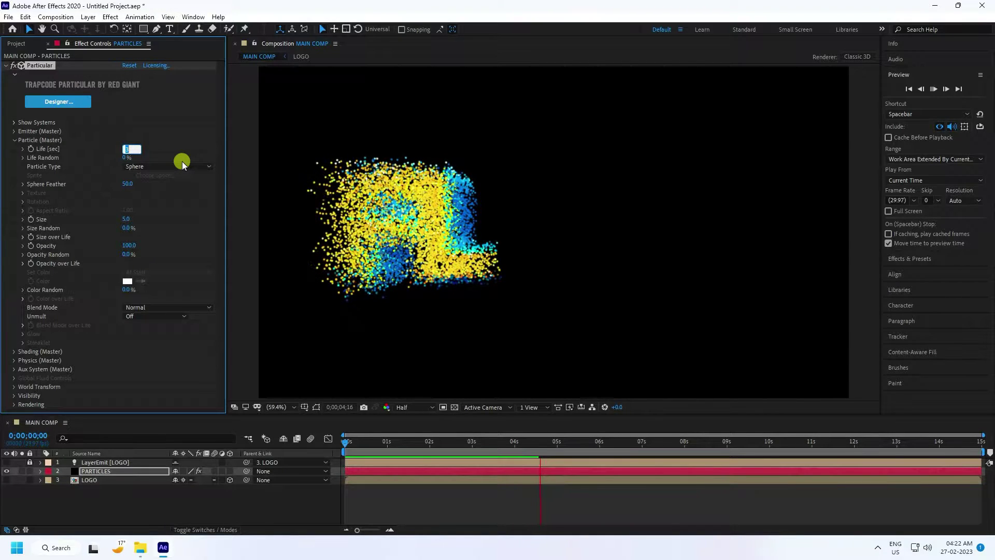
type("2")
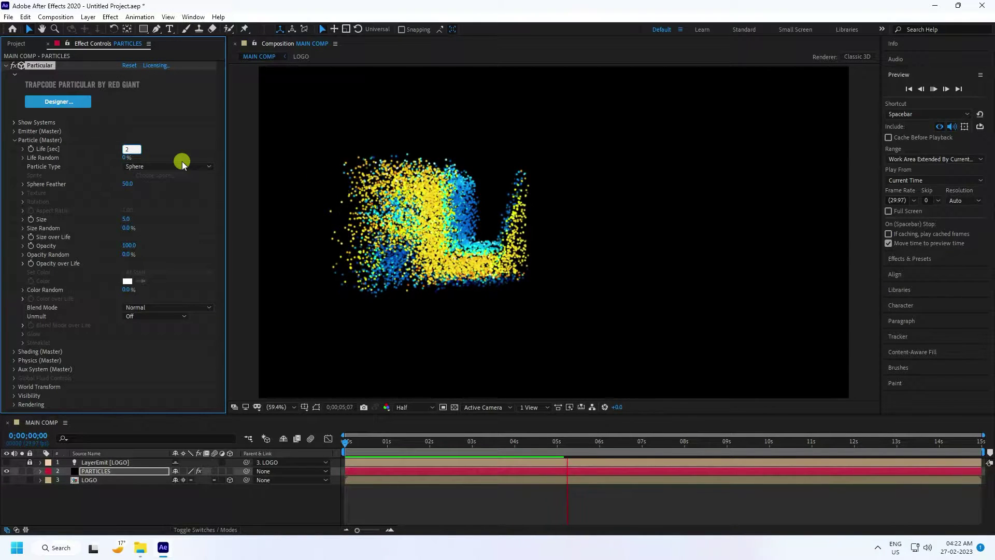
key("Return")
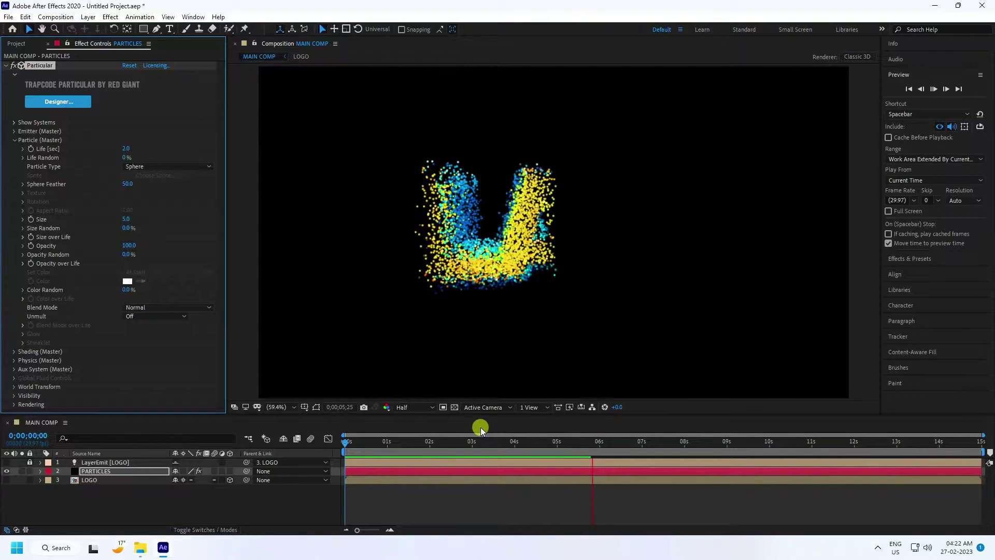
left_click(151, 166)
left_click(149, 176)
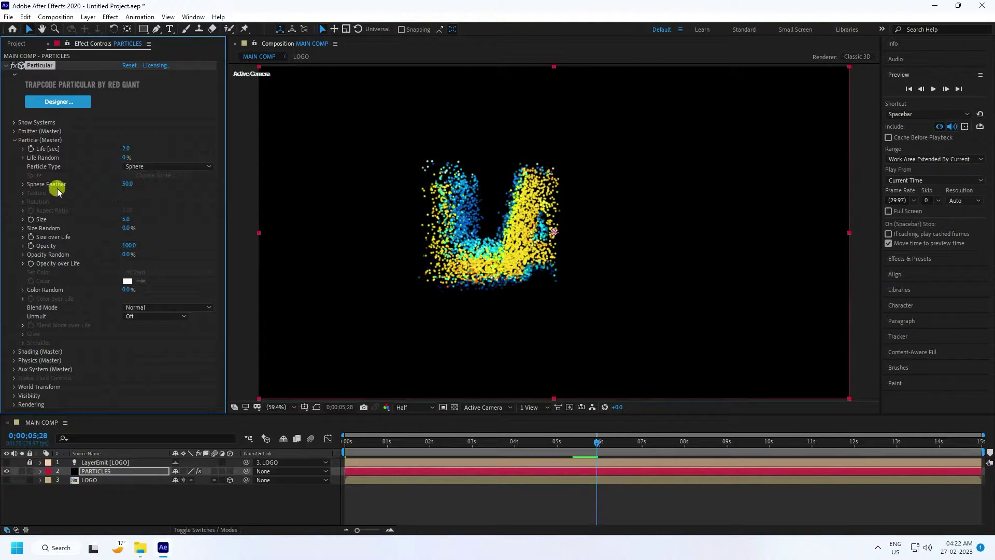
left_click_drag(127, 184, 57, 198)
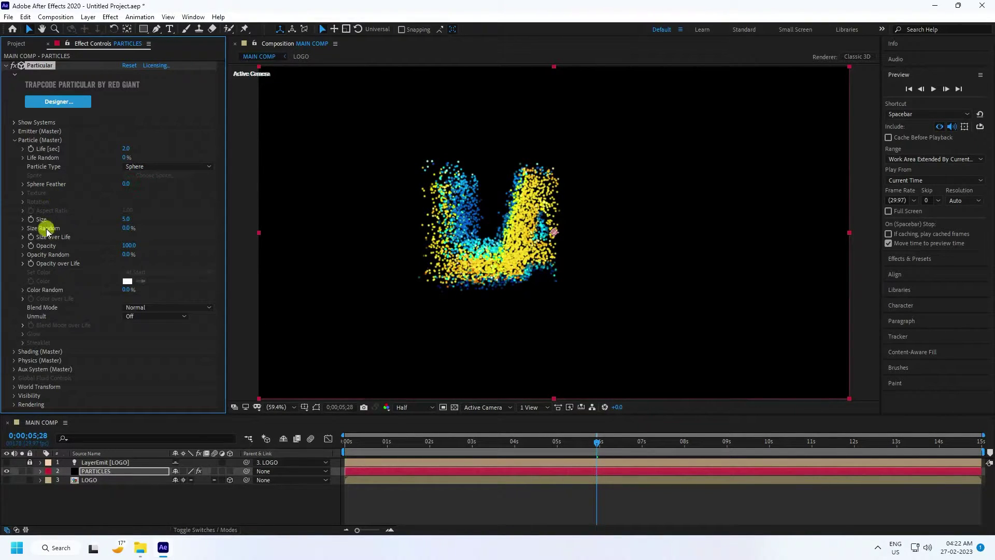
Set particle Size to 10 and Size Random to 100%.
key("slash")
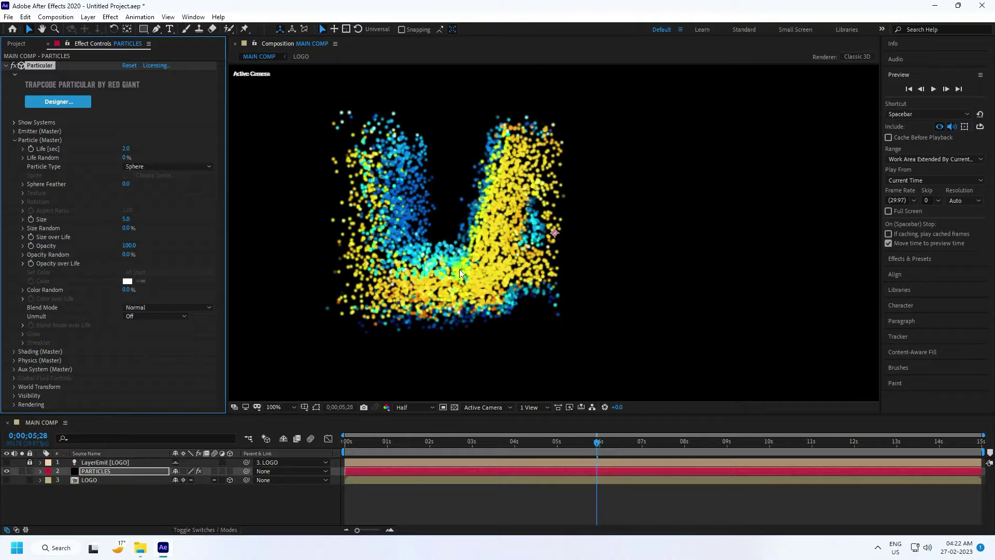
key("comma")
key("comma")
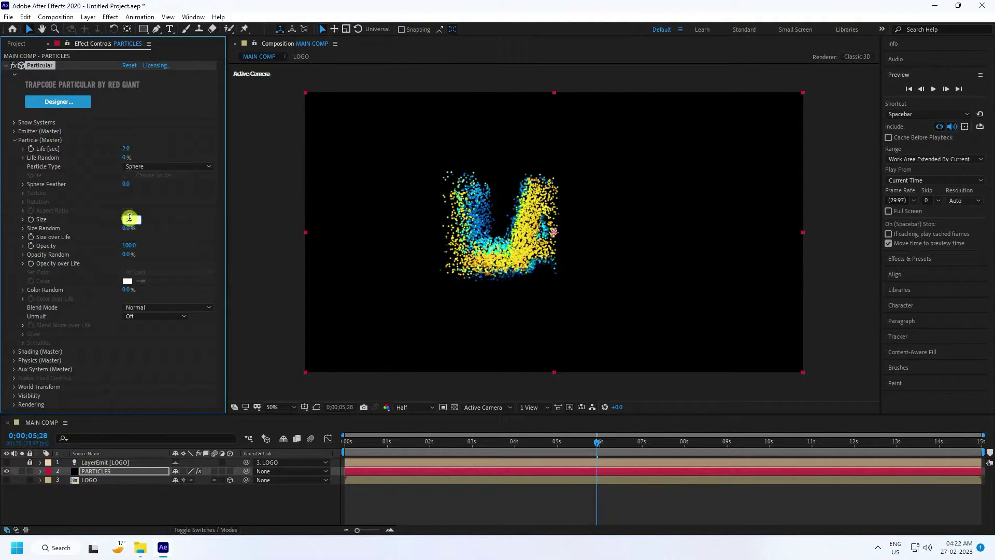
type("10")
key("Return")
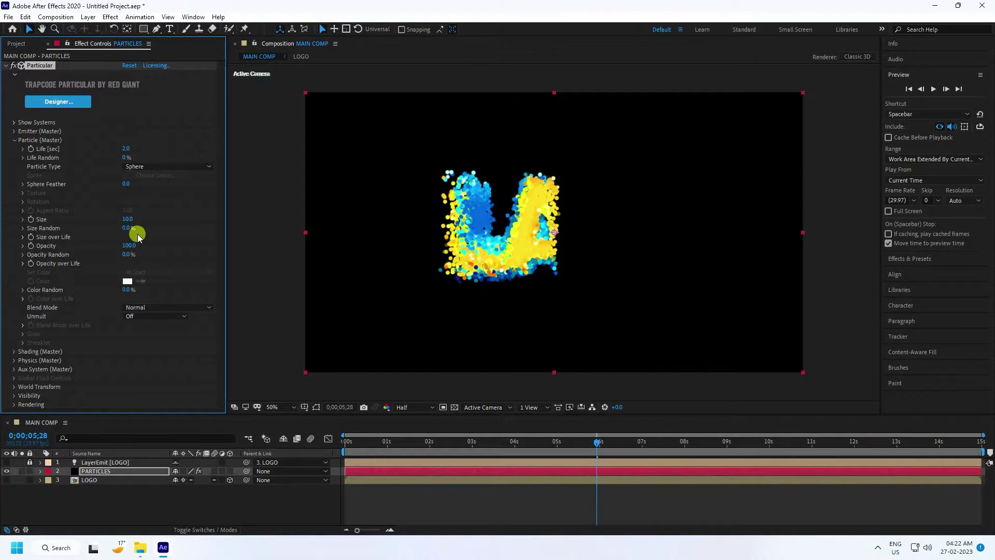
key("slash")
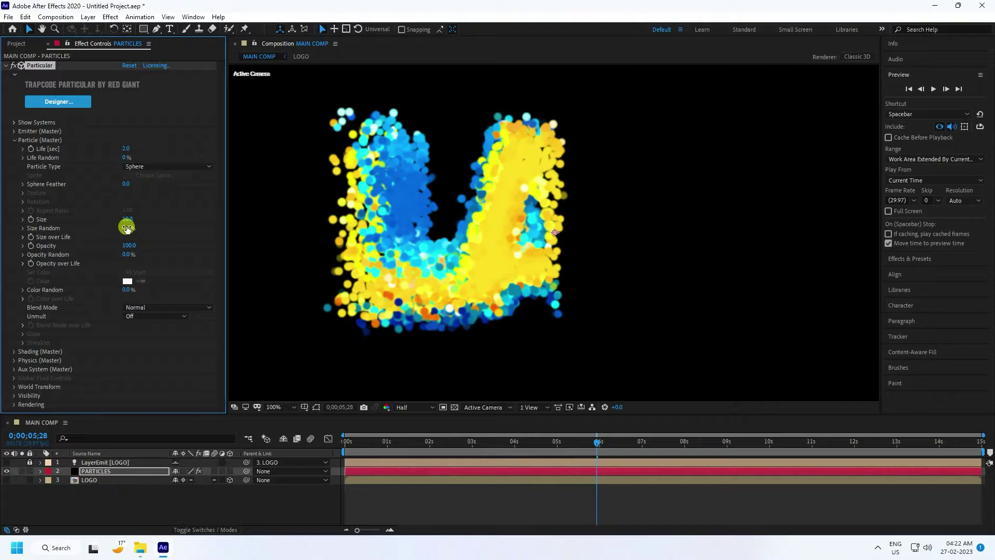
left_click_drag(126, 223, 339, 220)
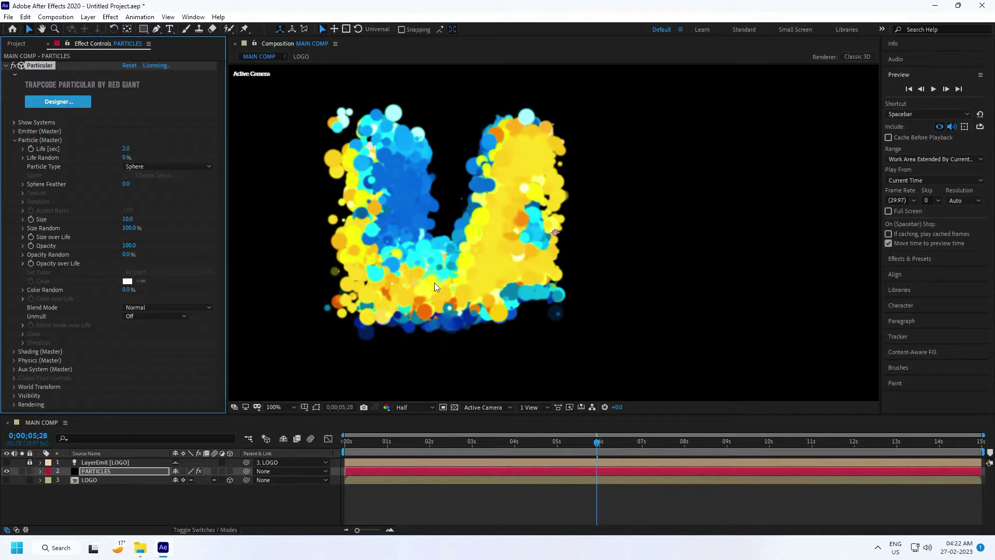
key("comma")
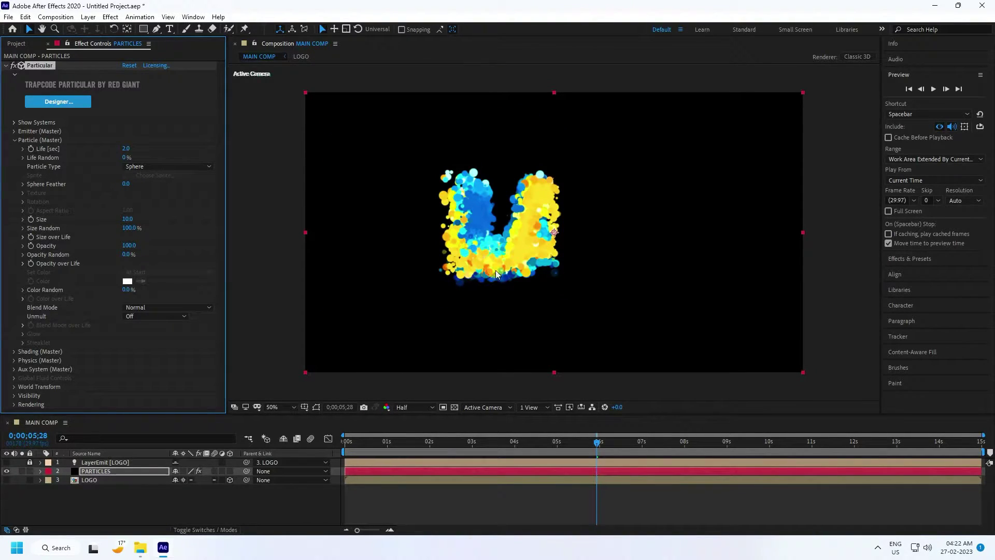
Preview the particles from 0;00;05;03 and collapse the particle settings.
left_click_drag(597, 438, 562, 444)
left_click(491, 309)
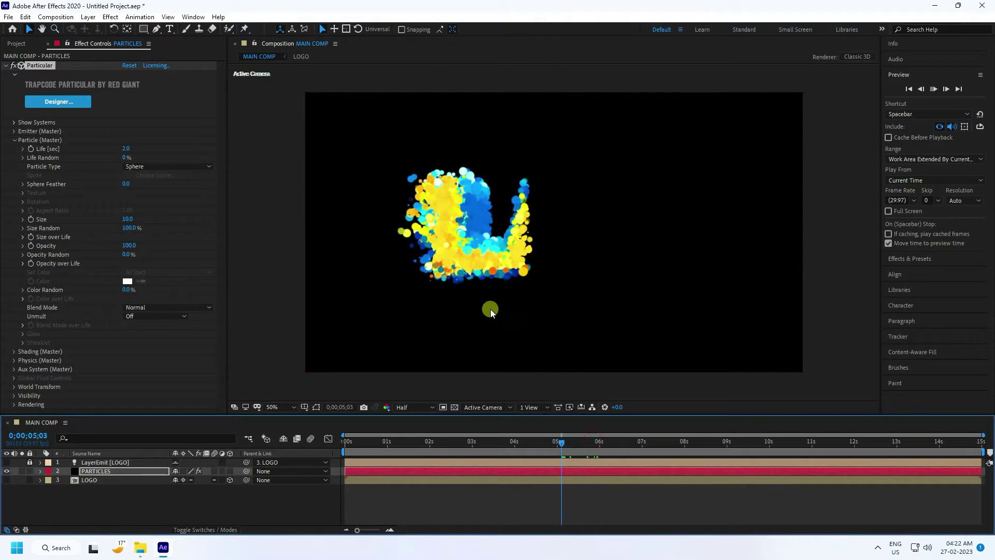
key("space")
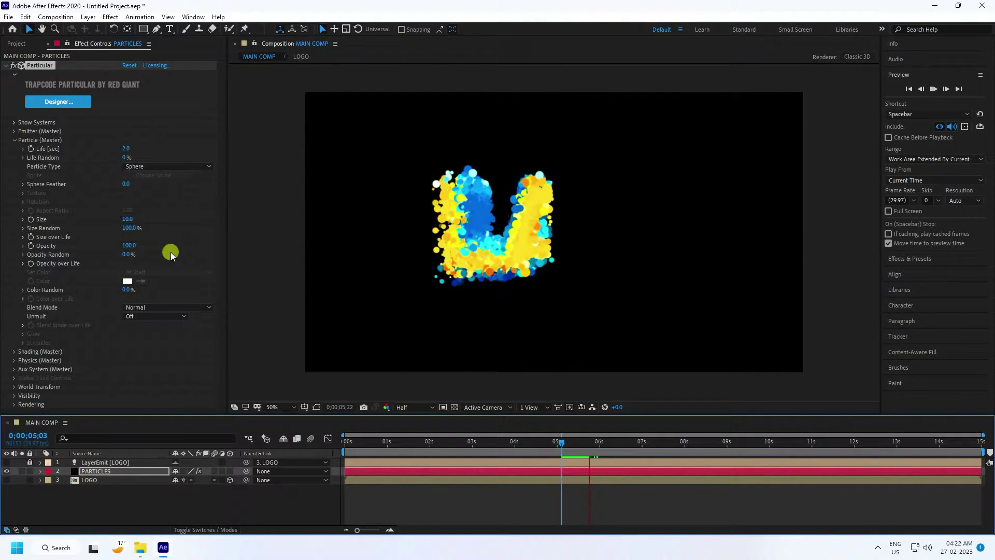
key("space")
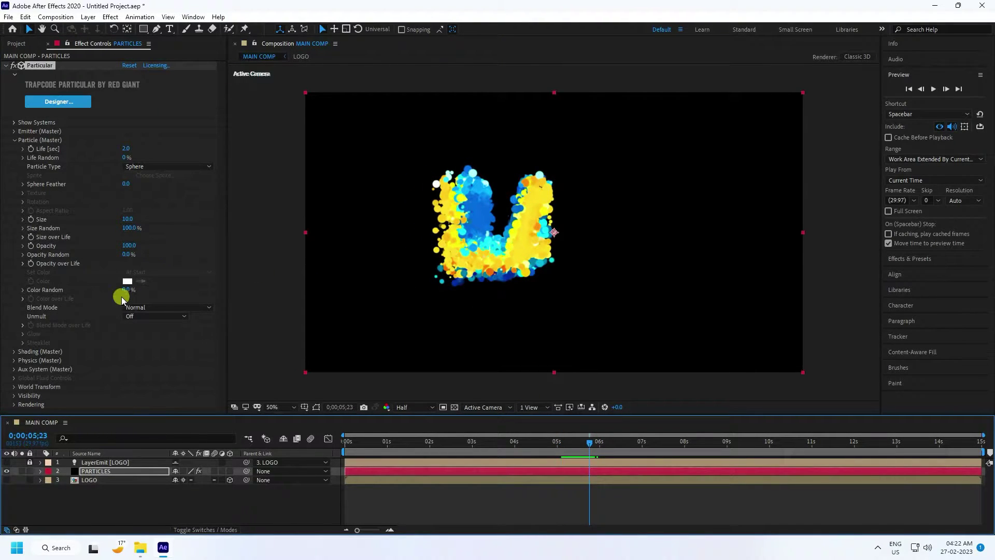
left_click(14, 141)
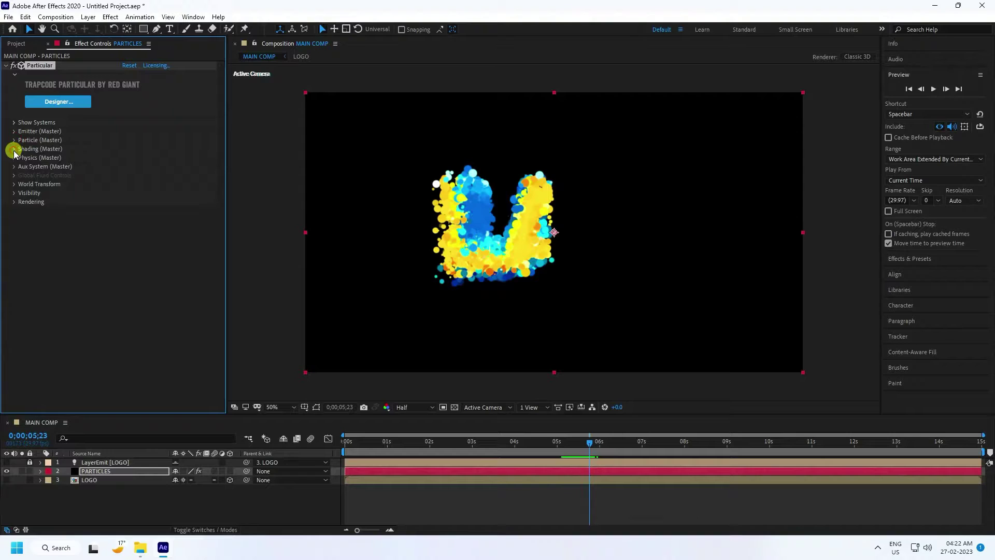
Set Shadowlet for Main to On in Particular's Shading group, then collapse it.
left_click(14, 149)
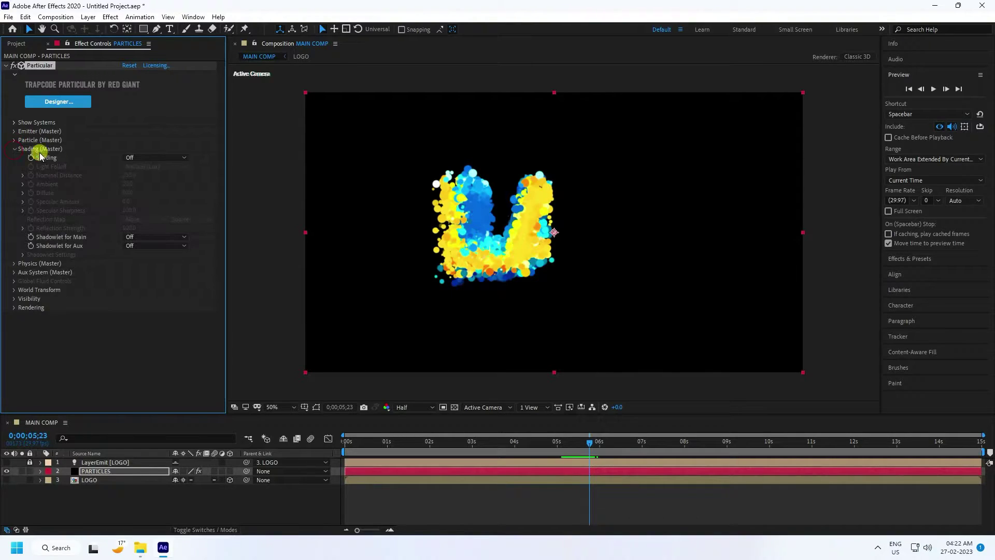
left_click(135, 237)
left_click(147, 260)
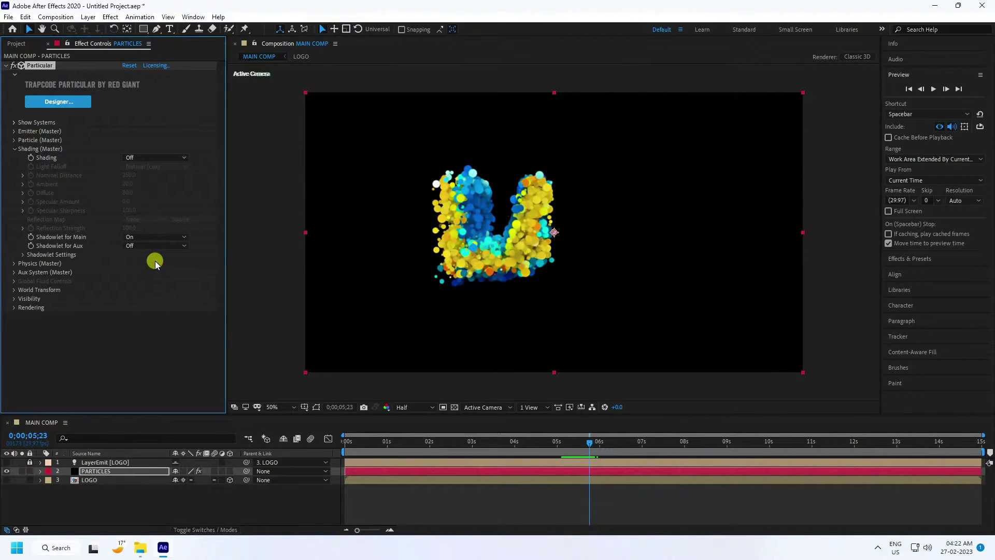
key("slash")
key("comma")
left_click(15, 149)
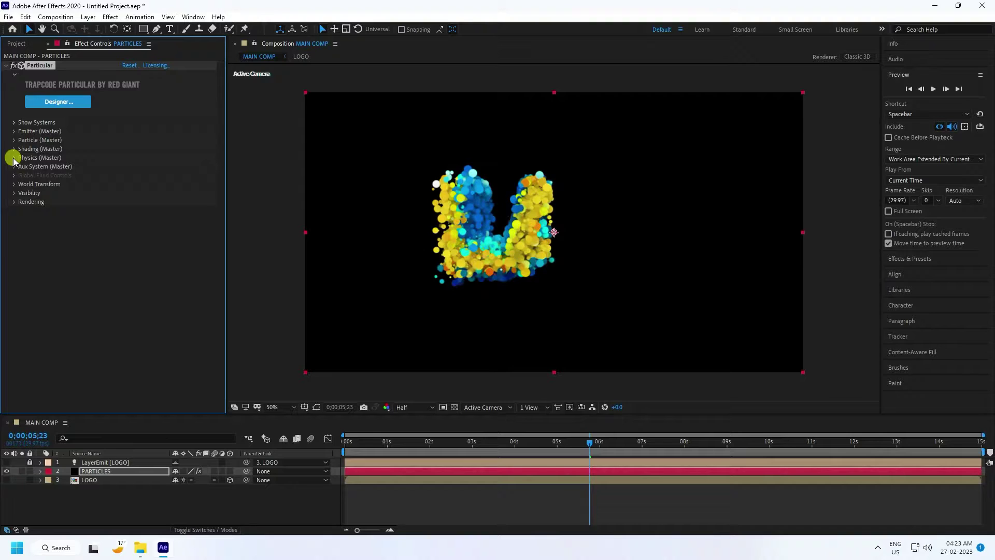
In Physics > Air > Turbulence Field, set Affect Size to 5 and Affect Position to 150.
left_click(14, 158)
left_click(23, 193)
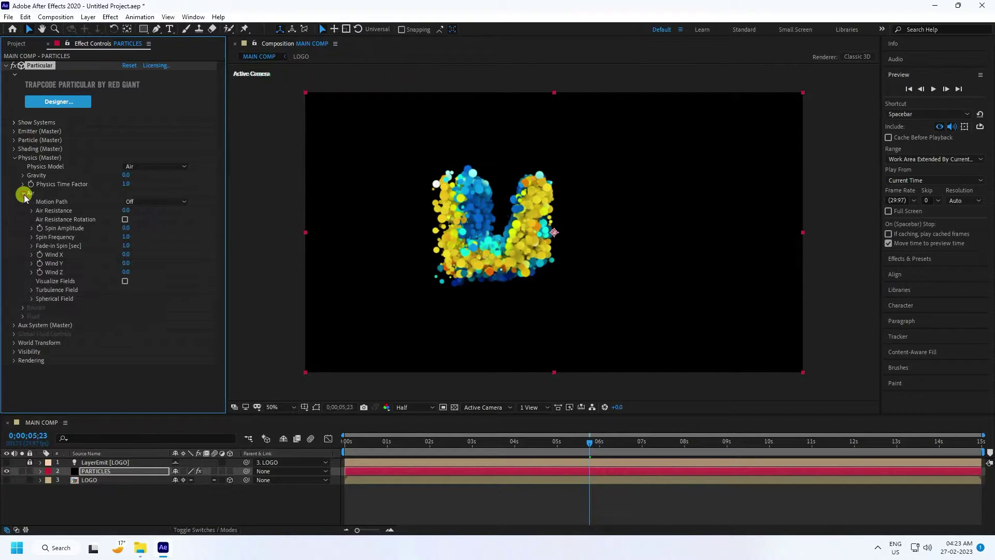
left_click(32, 290)
scroll(37, 298, "down", 1)
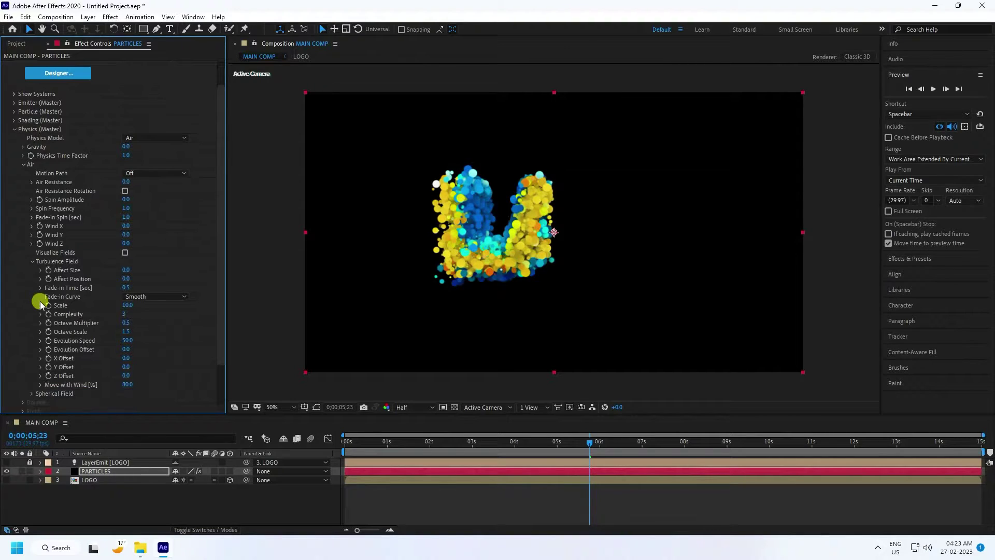
left_click(126, 270)
type("5")
type("150")
key("Return")
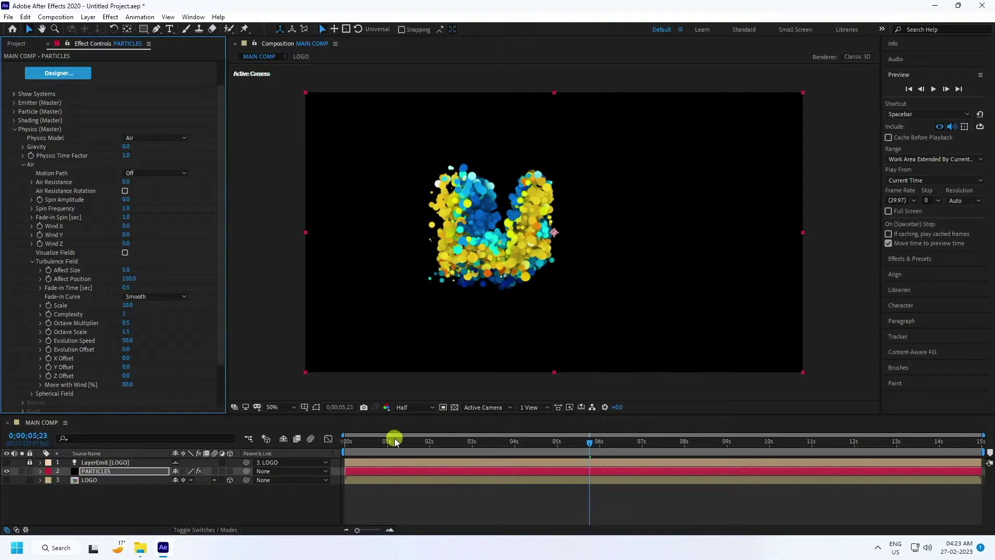
Set the viewer resolution to Full and preview the particles from the start to about 6 seconds.
left_click_drag(394, 441, 273, 306)
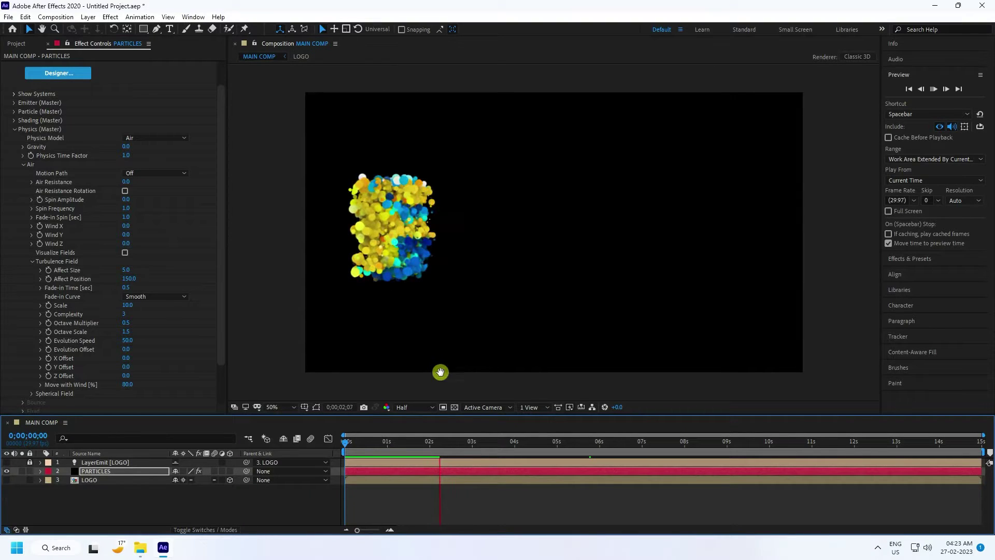
left_click(413, 407)
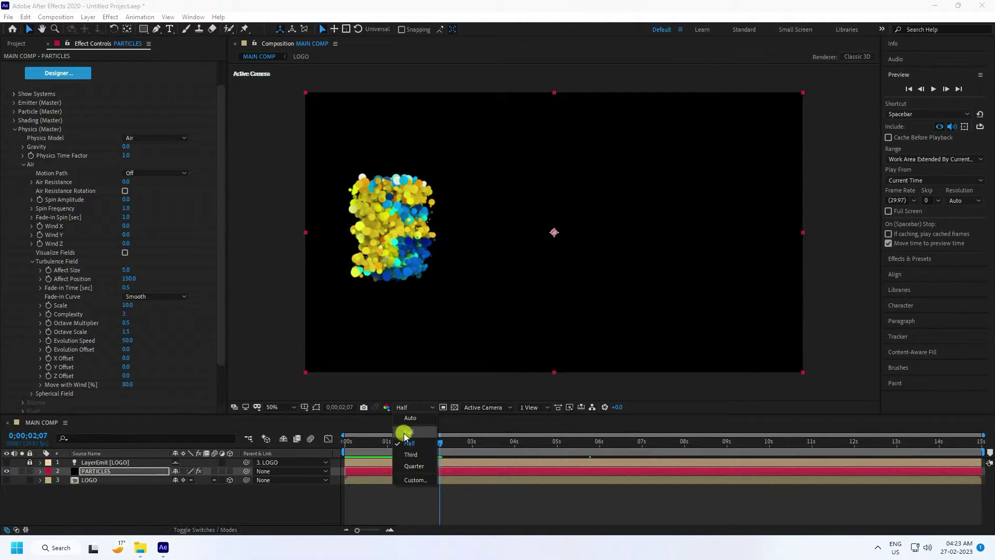
left_click(414, 432)
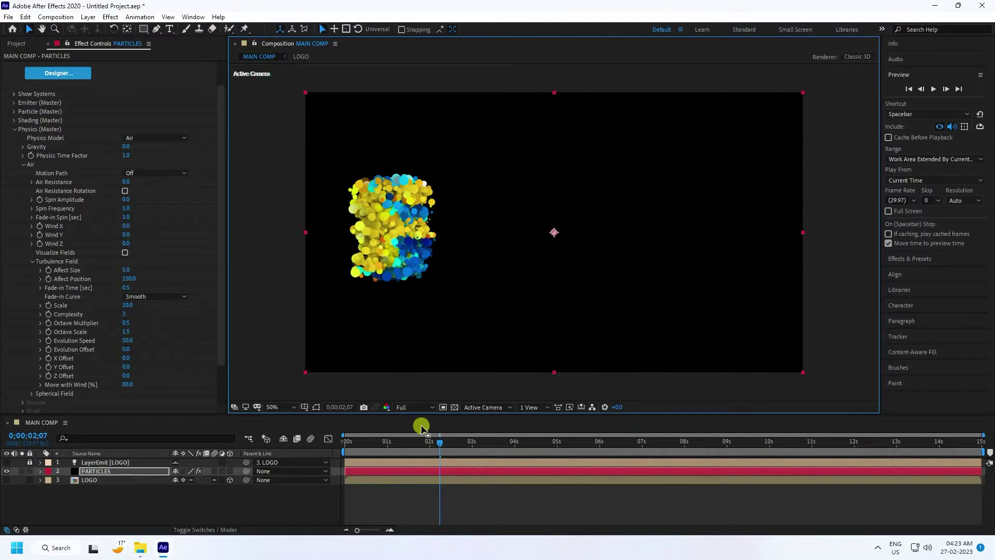
left_click_drag(440, 442, 285, 435)
key("space")
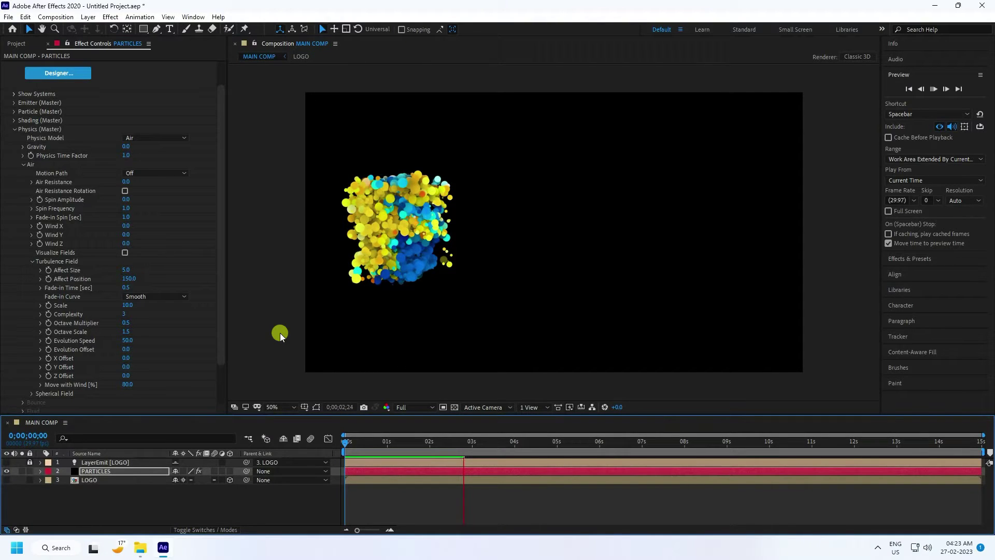
left_click(600, 441)
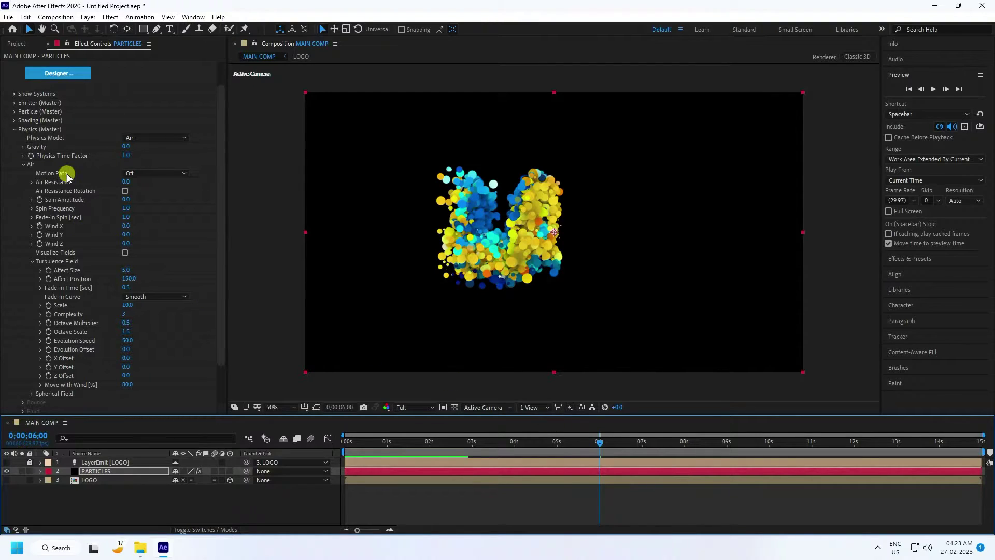
left_click(14, 129)
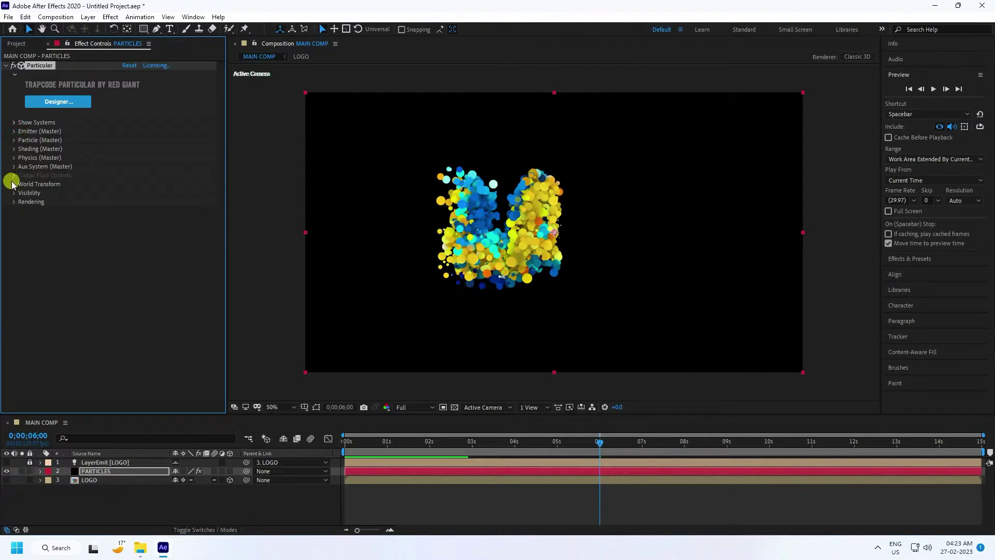
In the Aux System, set Emit to Continuously at 20 particles per second.
left_click(14, 165)
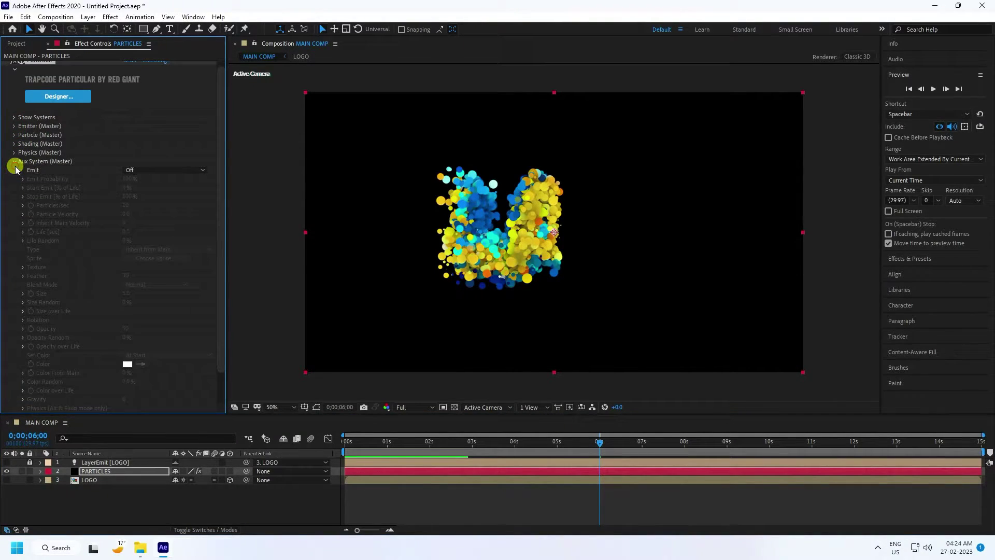
left_click(141, 170)
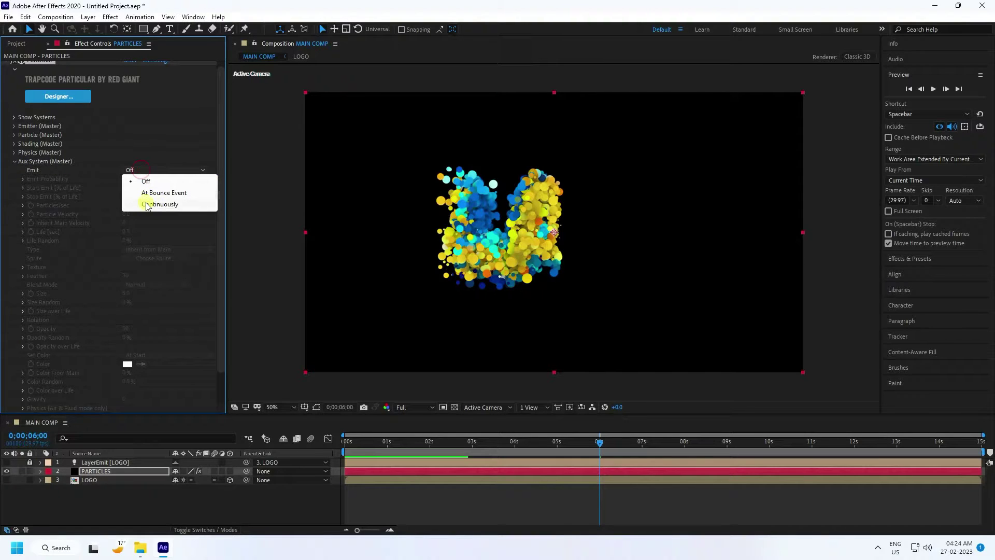
left_click(153, 203)
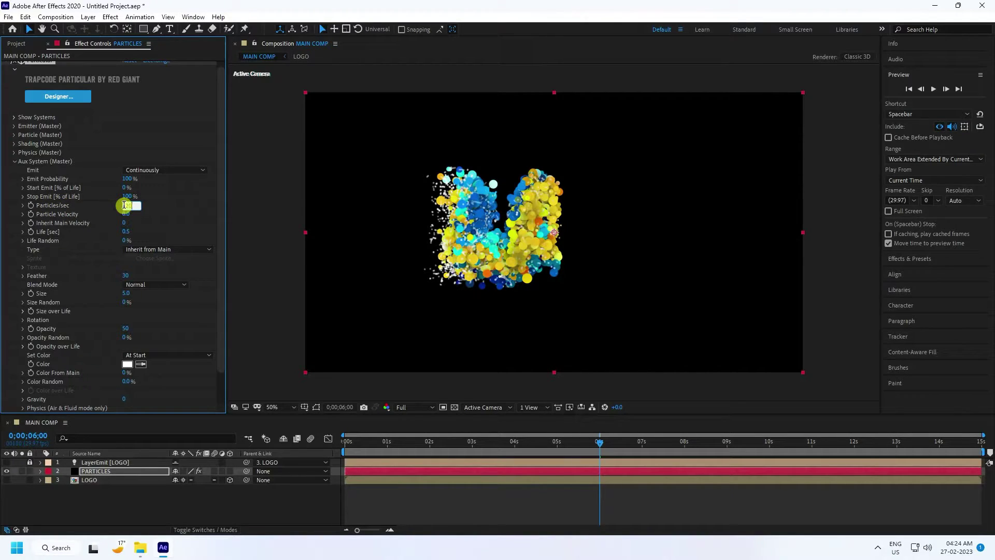
type("20")
key("Return")
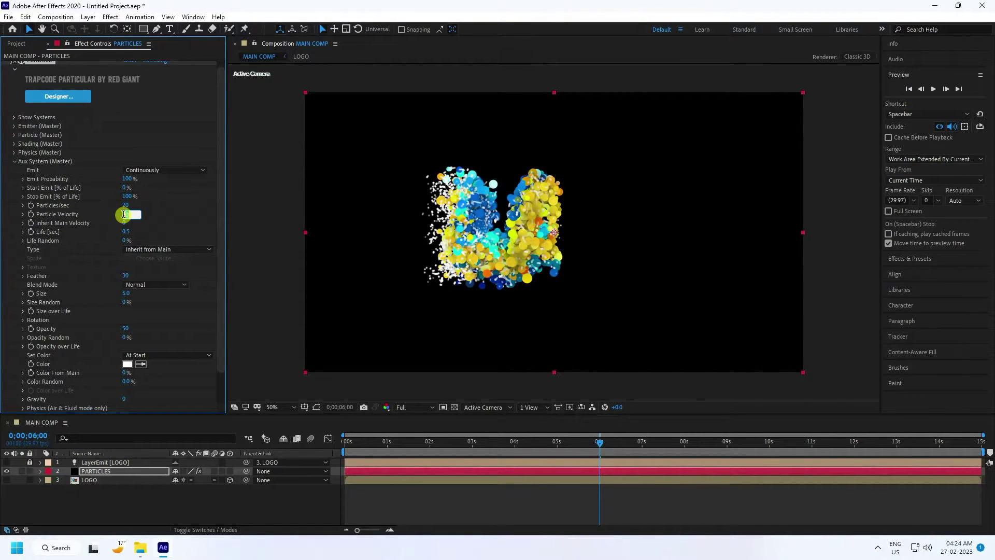
Give aux particles velocity 50, feather 0 and Color From Main 100%, then rewind to the start.
type("50")
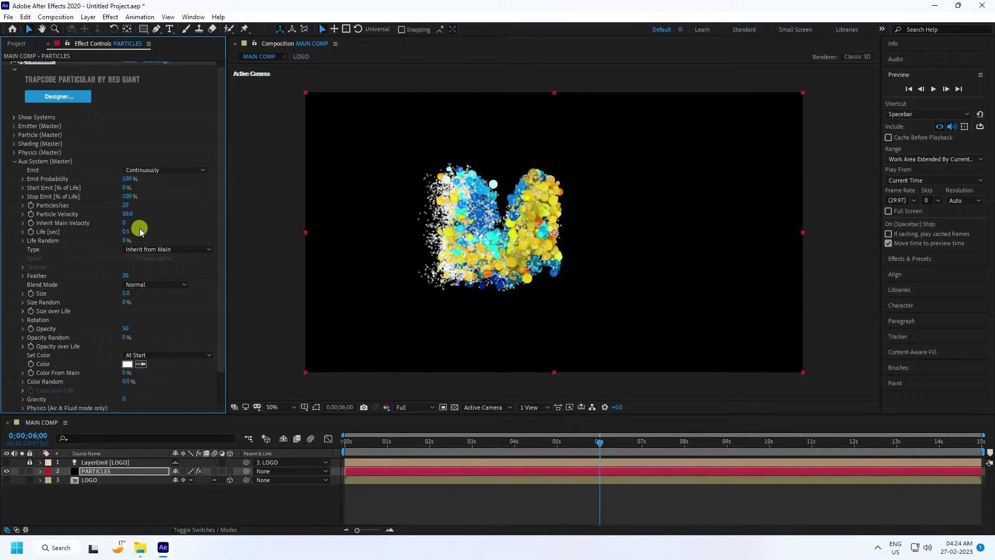
left_click(138, 229)
left_click_drag(118, 275, 30, 275)
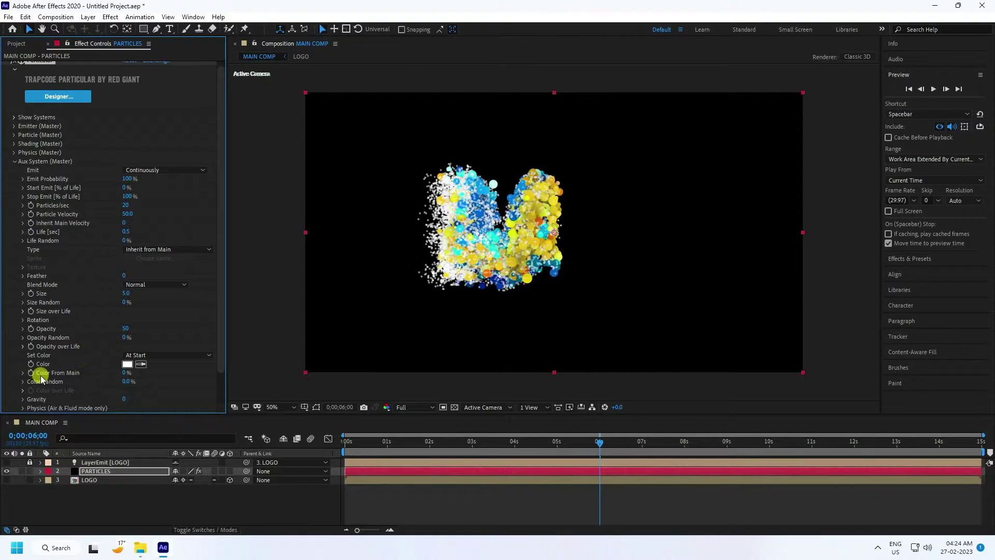
left_click_drag(125, 375, 222, 372)
key("slash")
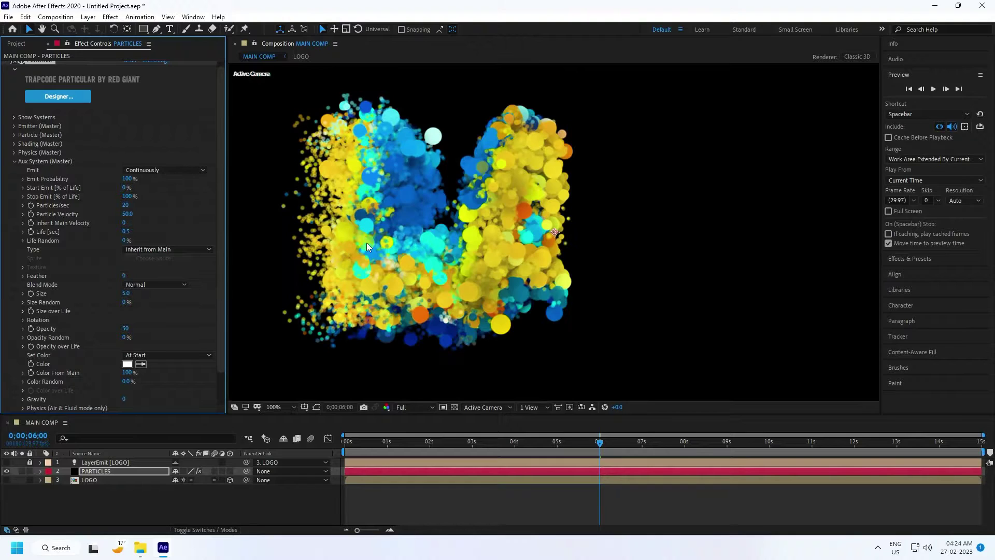
key("comma")
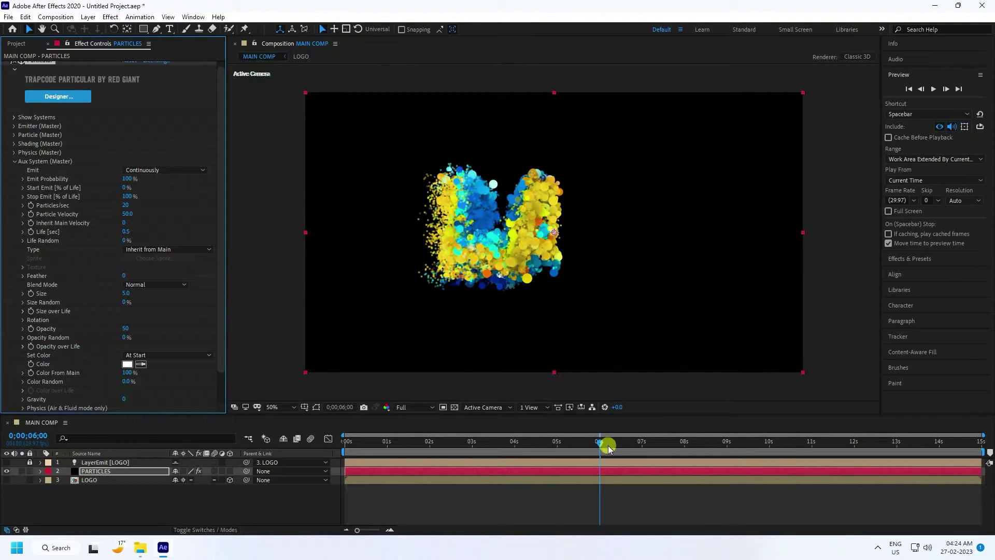
left_click_drag(601, 441, 349, 458)
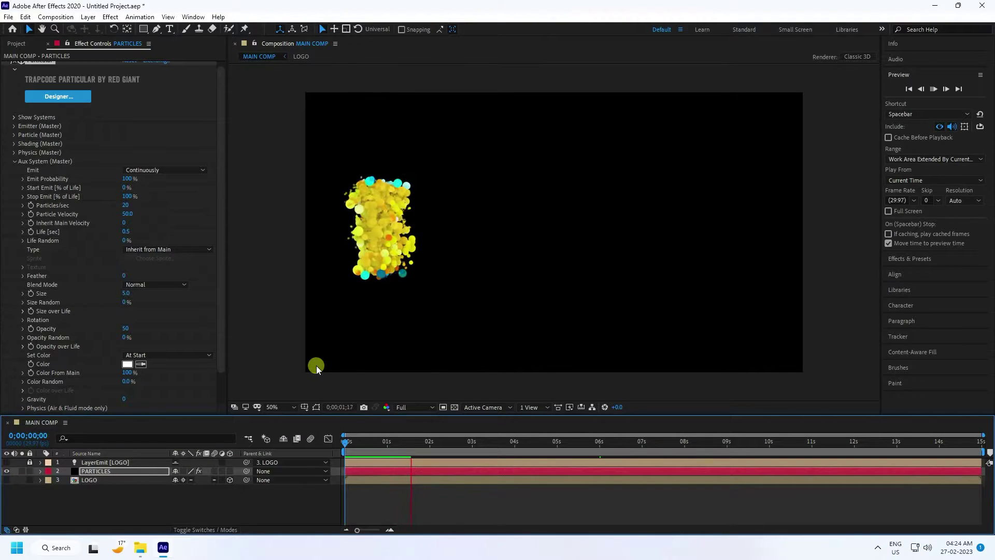
Set the aux particle Size to 4.0.
left_click(126, 293)
type("4")
key("Return")
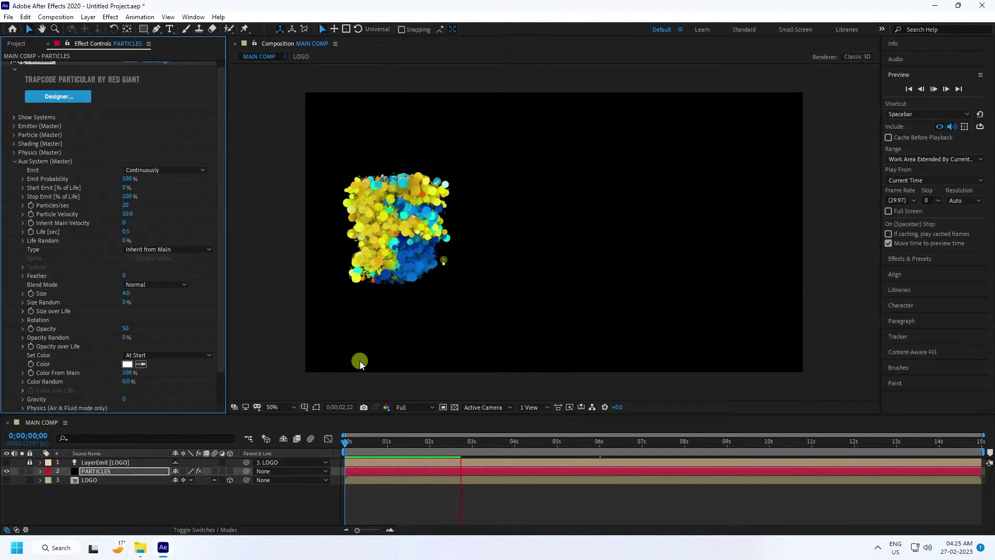
Stop playback at about 6 seconds and show the Effects & Presets list.
left_click(377, 366)
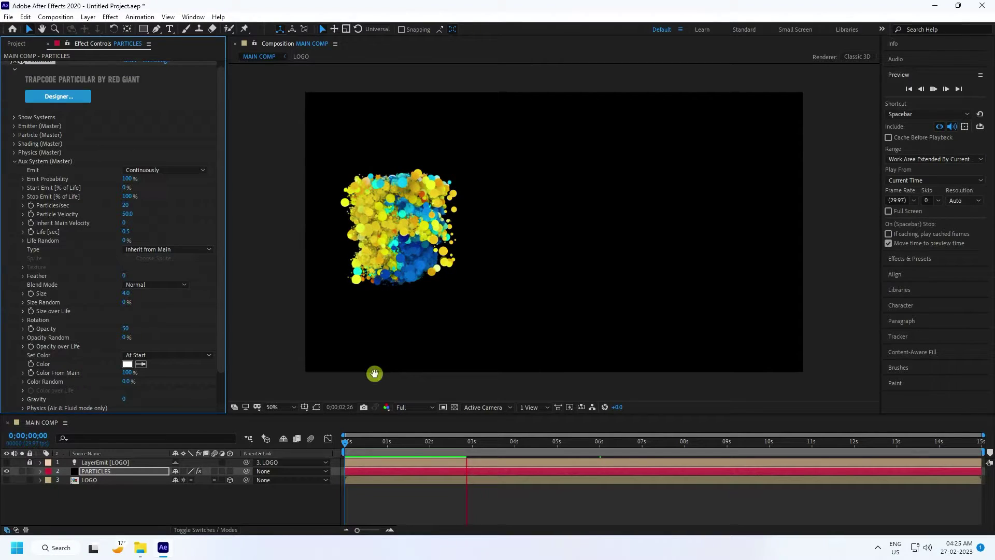
left_click(616, 442)
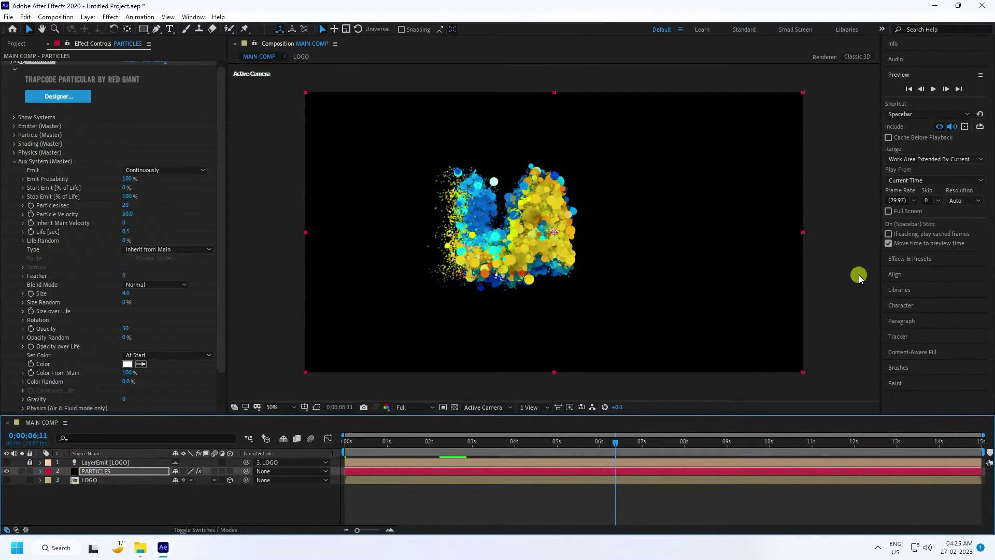
left_click(903, 262)
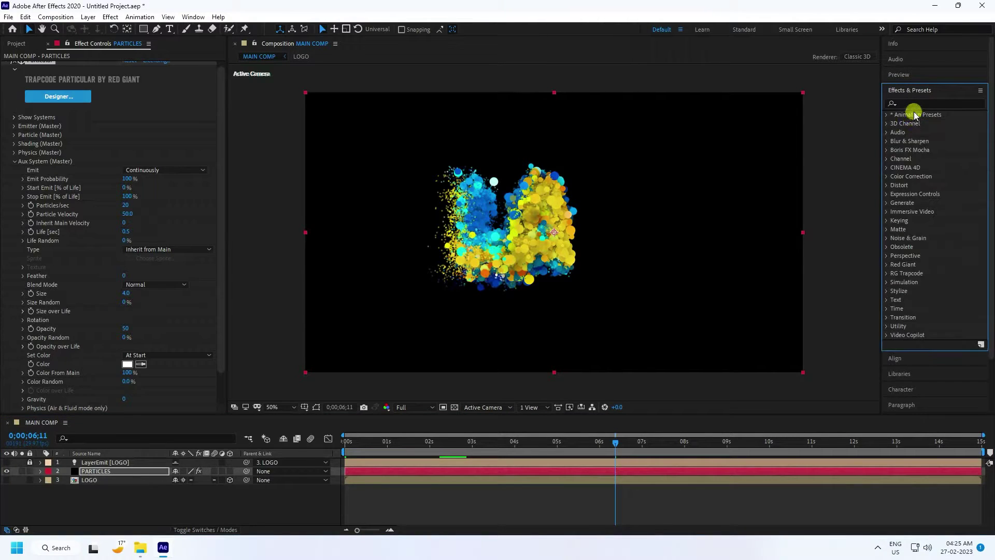
Search 'shar' and apply Sharpen to the PARTICLES layer with Sharpen Amount 100.
left_click(915, 104)
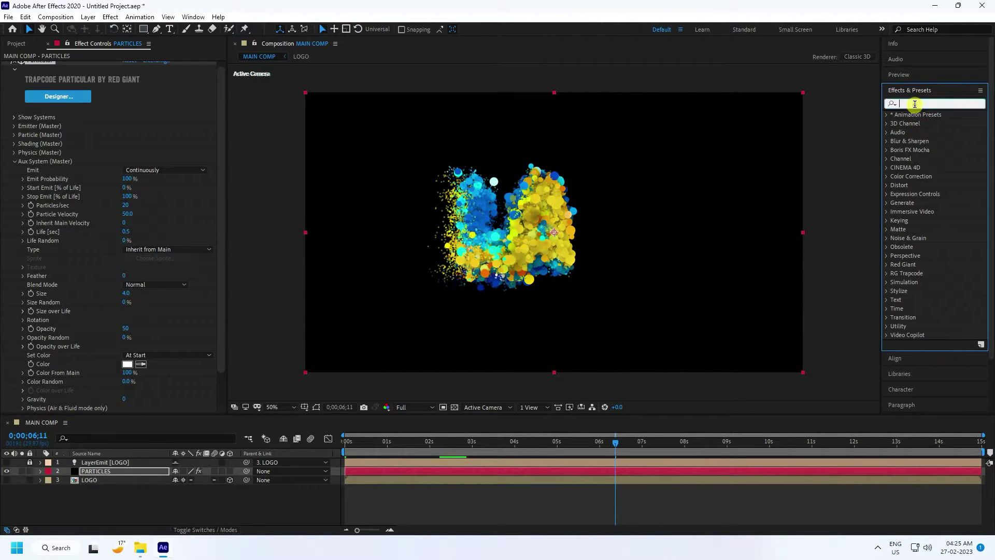
left_click(14, 161)
left_click(924, 102)
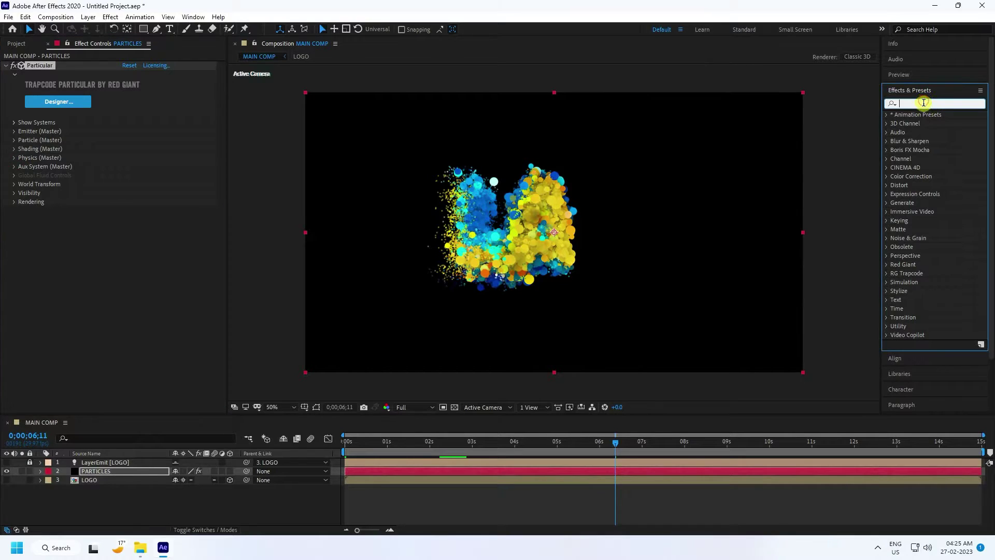
type("sha")
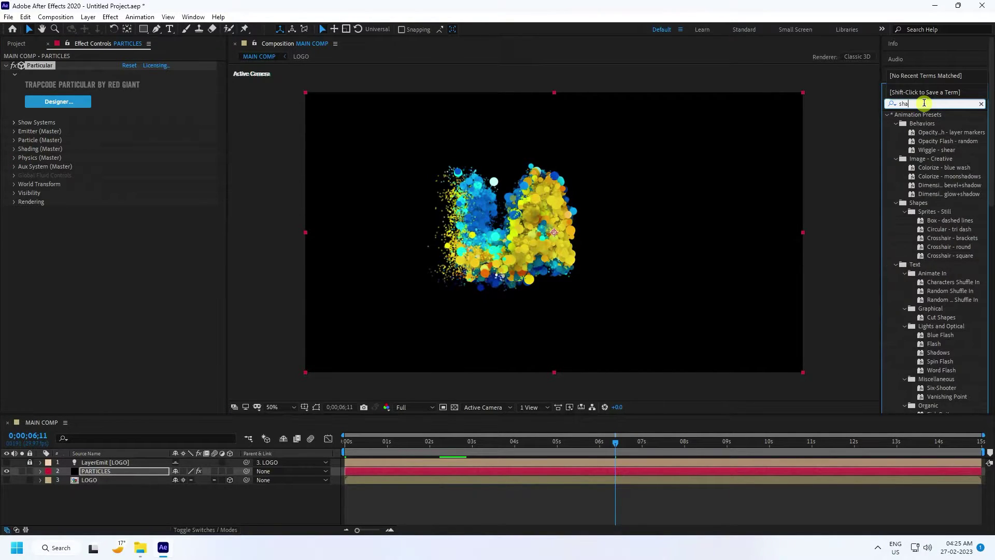
type("r")
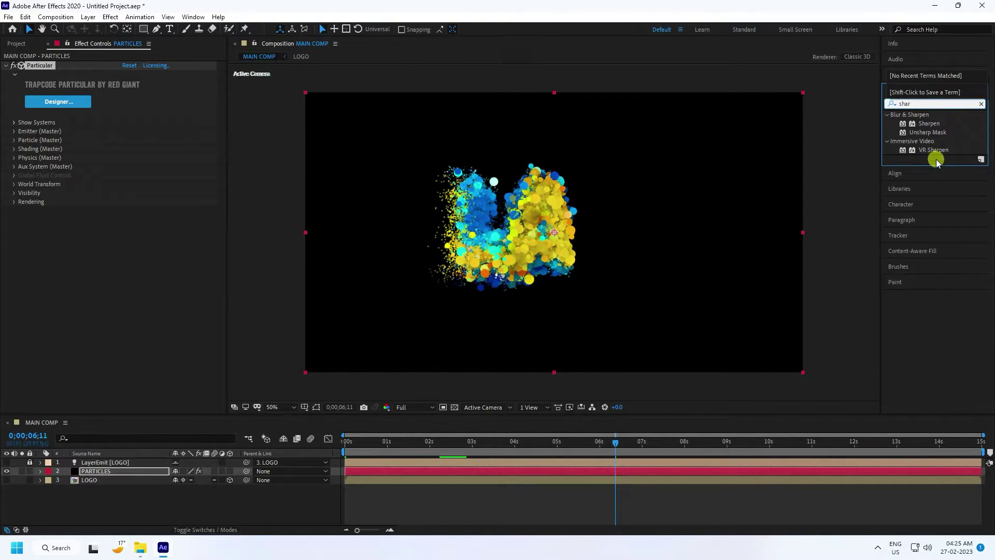
left_click(932, 124)
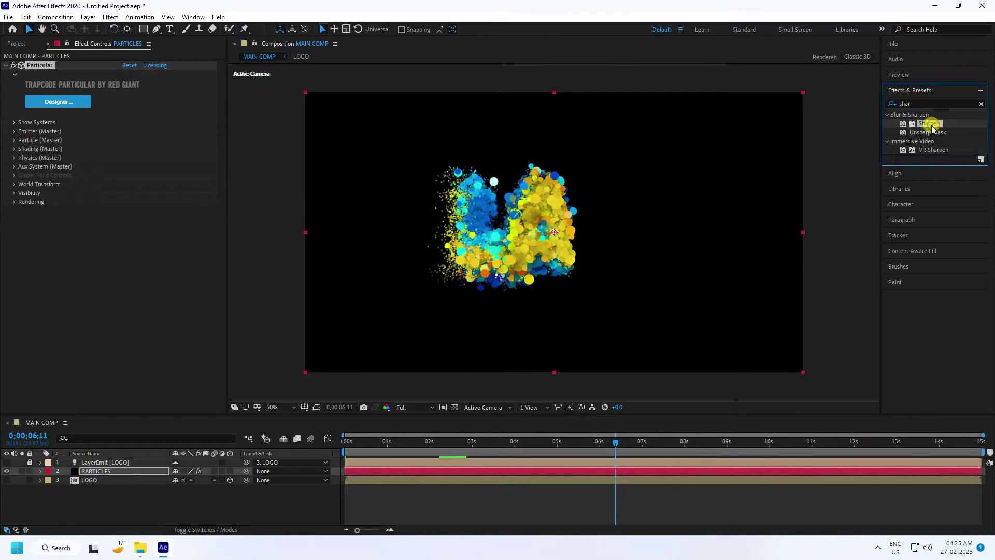
left_click_drag(932, 127, 201, 346)
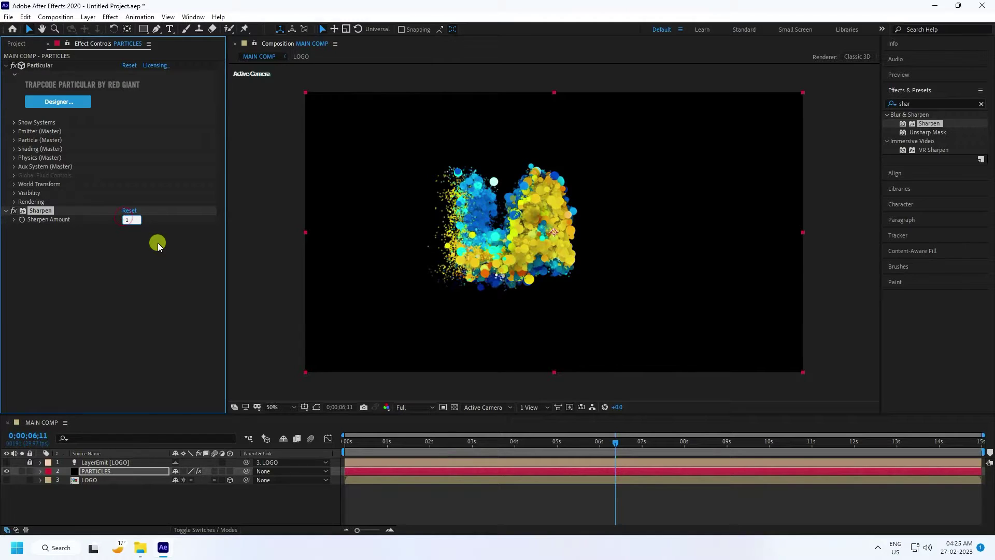
key("Return")
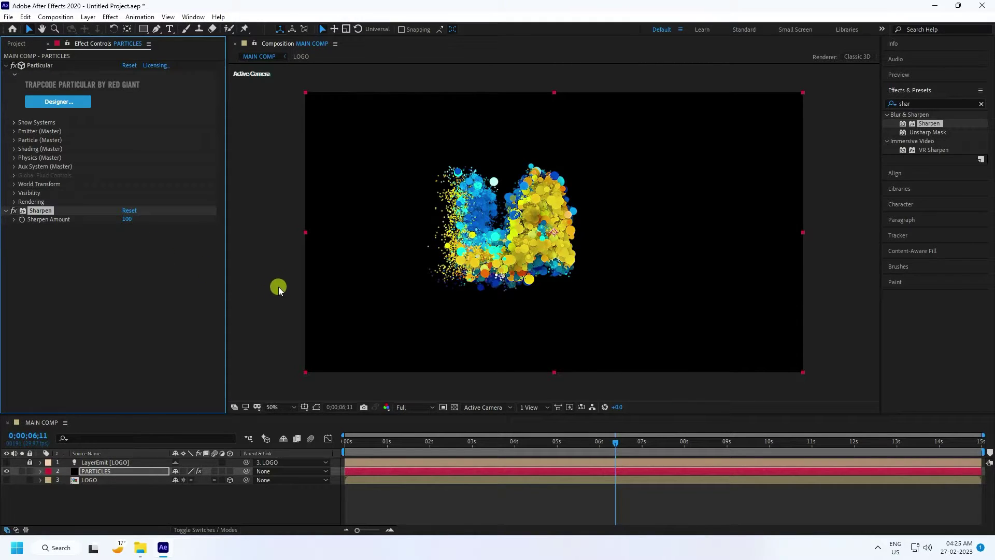
left_click(935, 104)
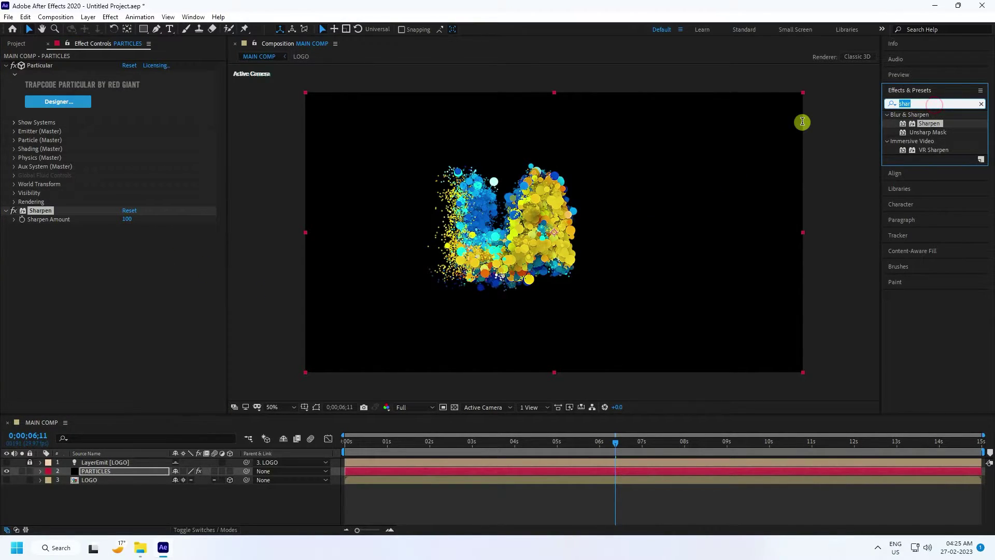
Search 'glow' and apply Glow to PARTICLES: Threshold 90%, Radius 60, Intensity 2.0.
type("glow")
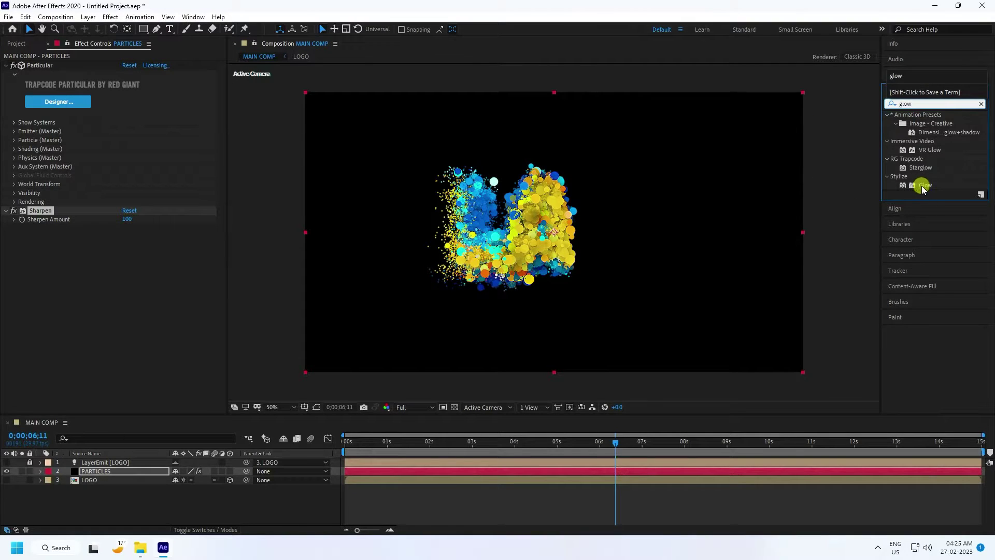
left_click_drag(923, 188, 160, 311)
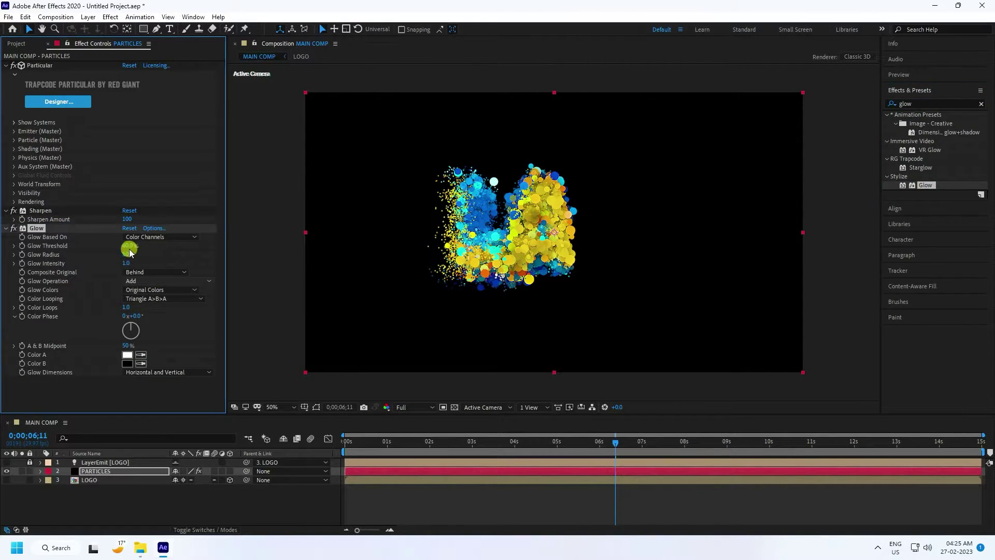
left_click_drag(129, 252, 126, 244)
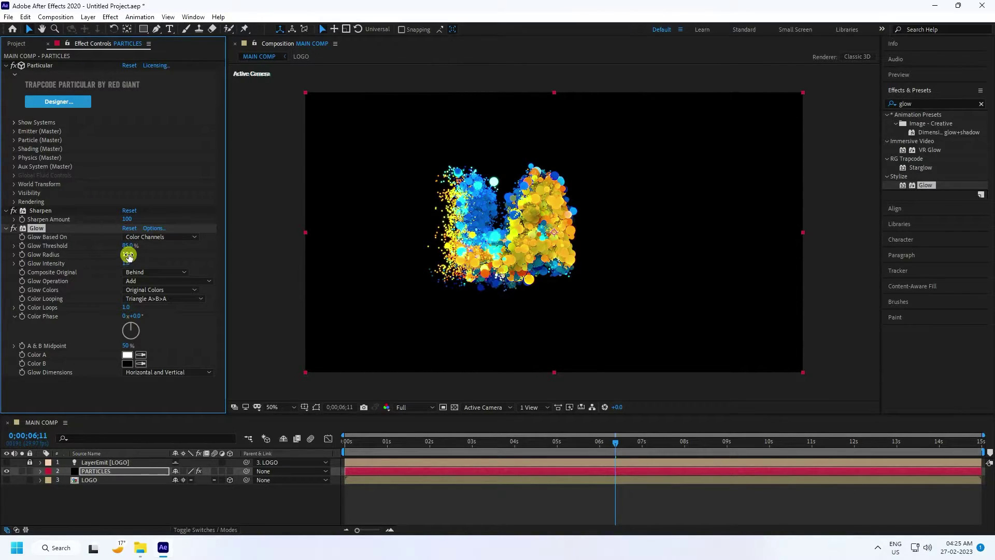
left_click(128, 254)
type("60")
key("Return")
left_click(127, 262)
type("2")
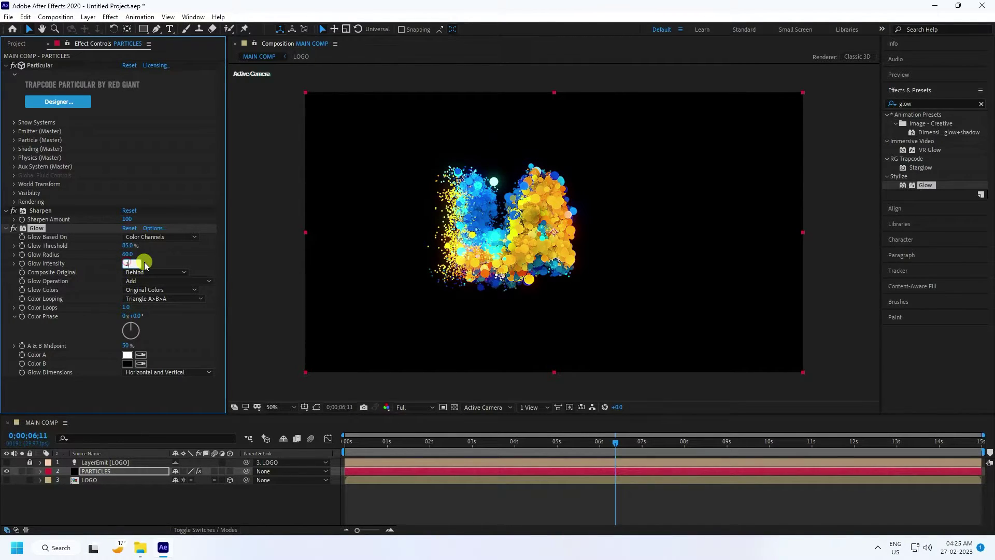
key("Return")
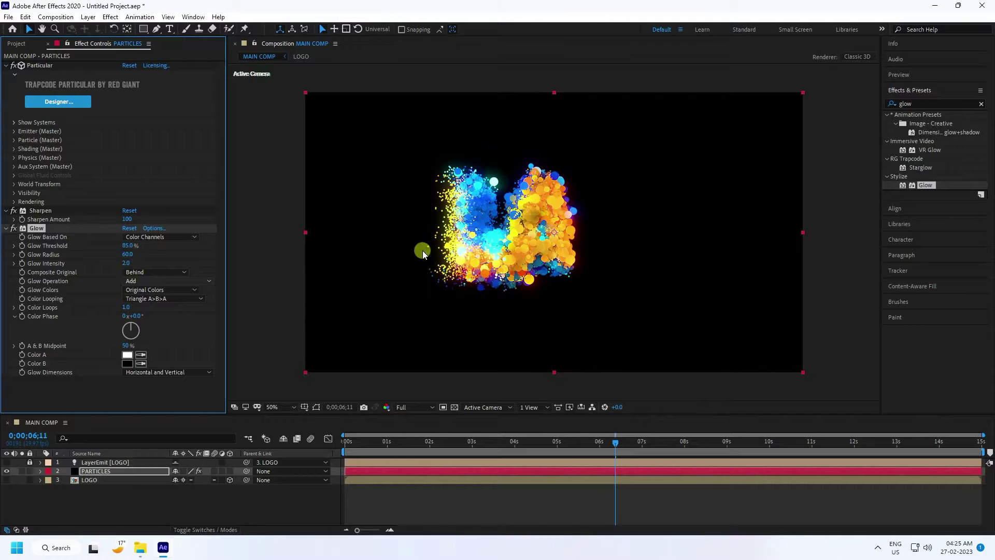
left_click(129, 244)
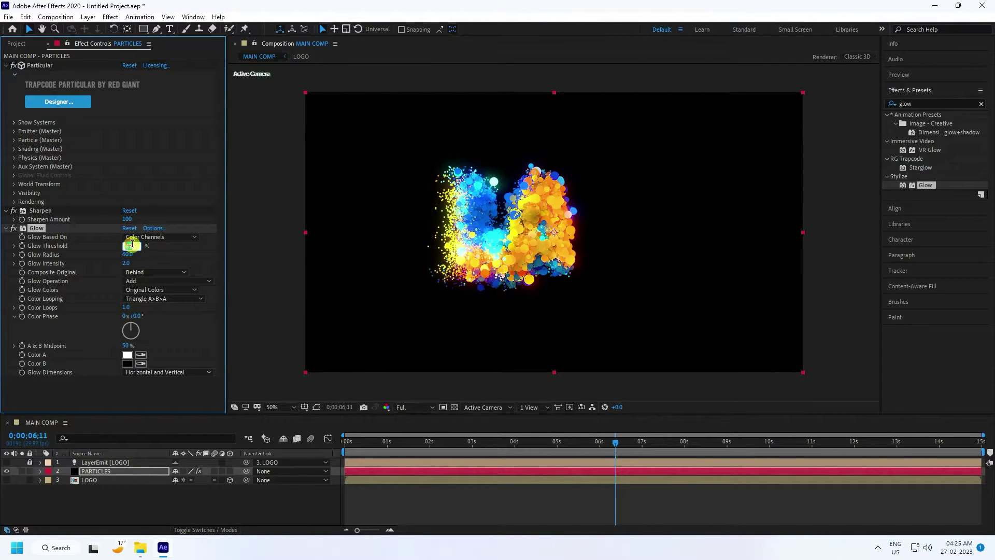
key("Return")
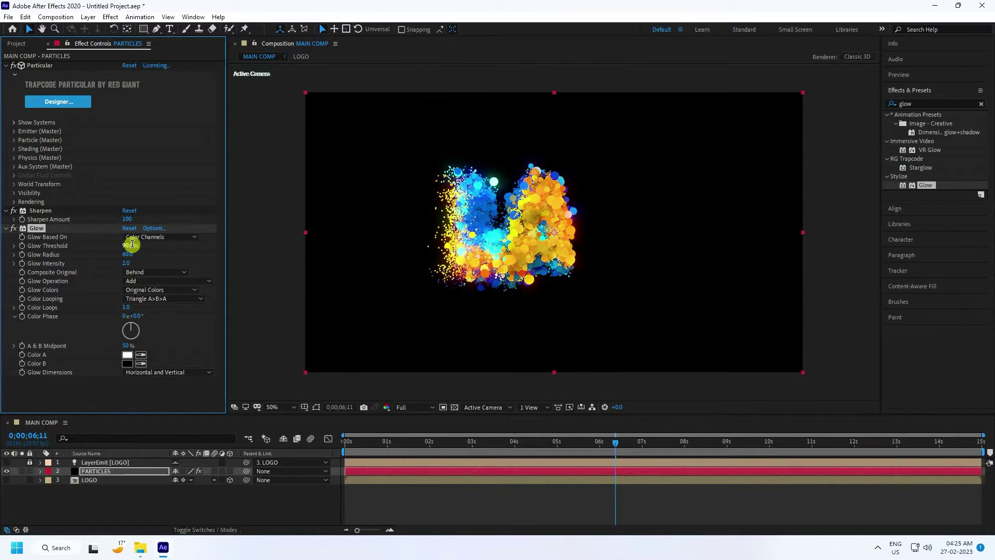
left_click_drag(369, 444, 298, 447)
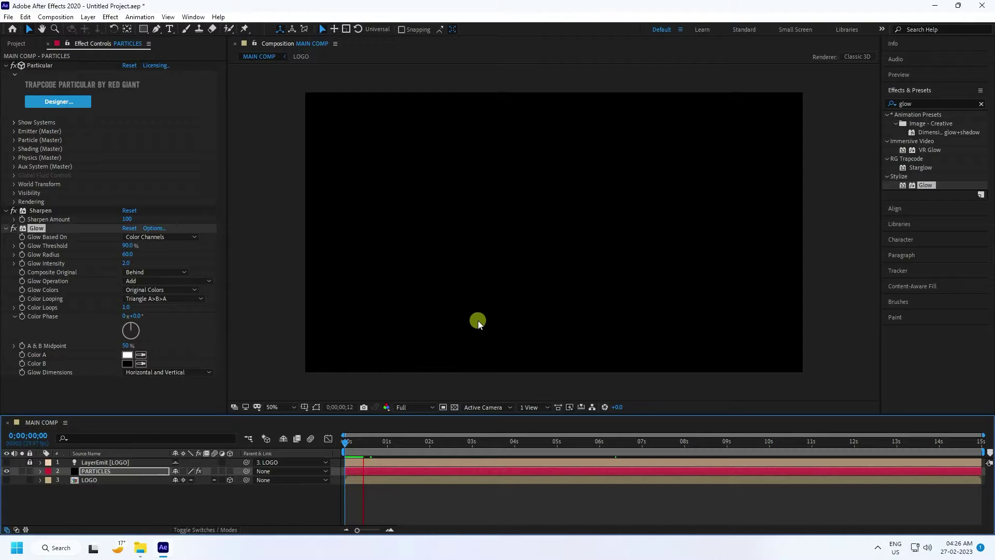
left_click(558, 442)
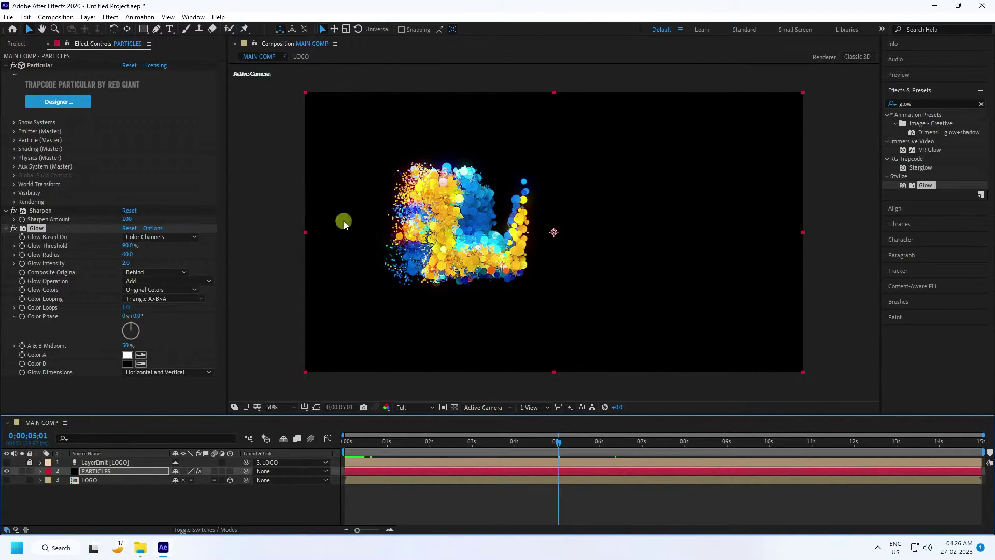
left_click(6, 228)
left_click(7, 211)
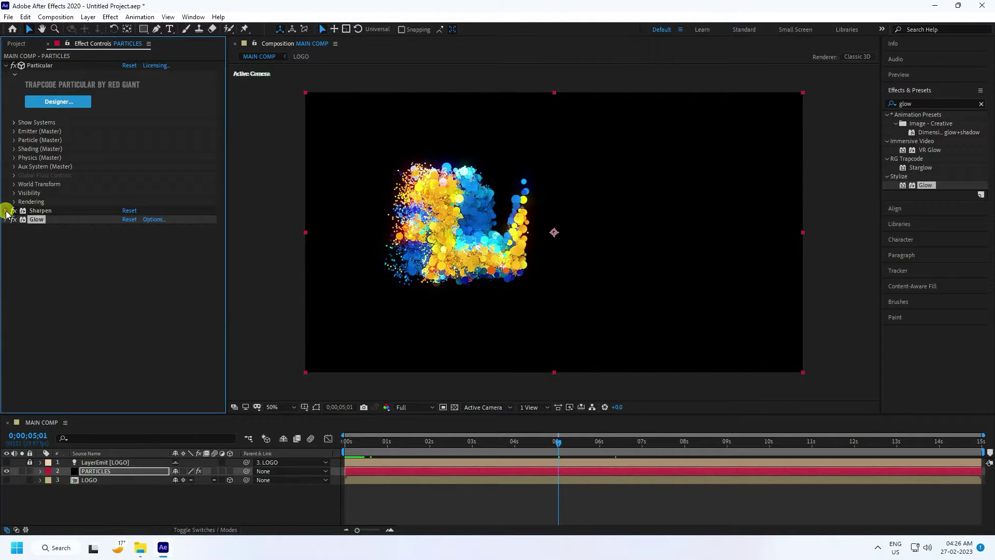
left_click(103, 505)
left_click(105, 472)
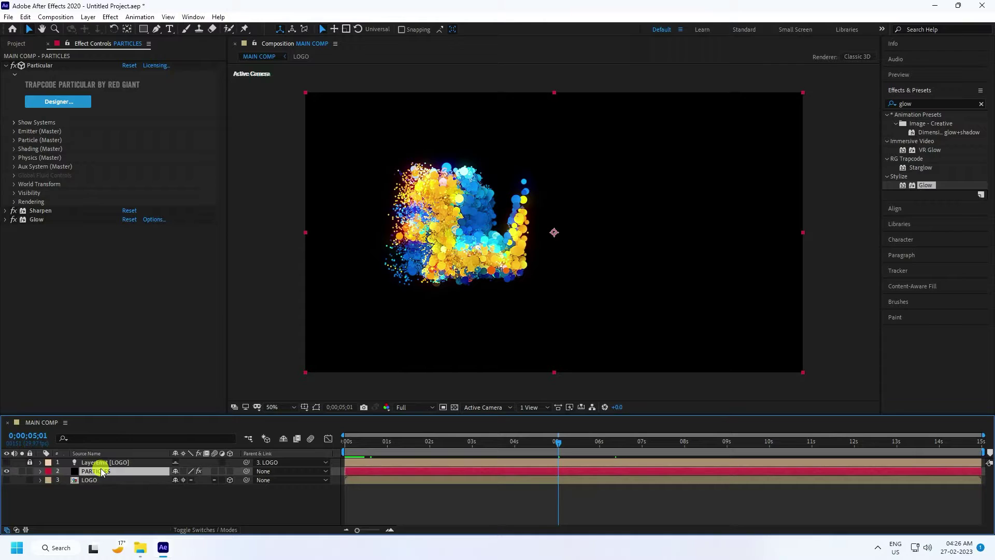
Duplicate the PARTICLES layer, name the copy PARTICLES 2 and move it below the original.
key("ctrl+d")
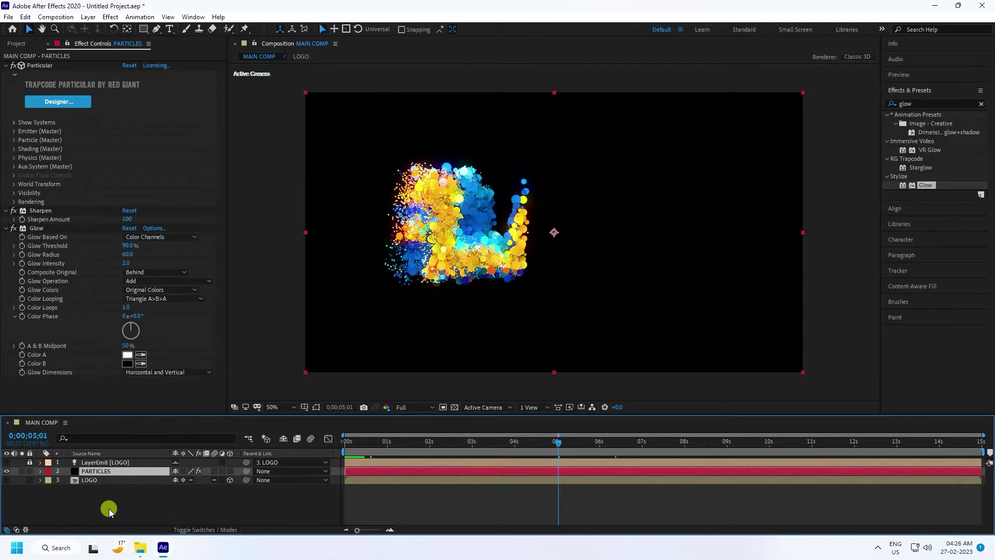
right_click(111, 471)
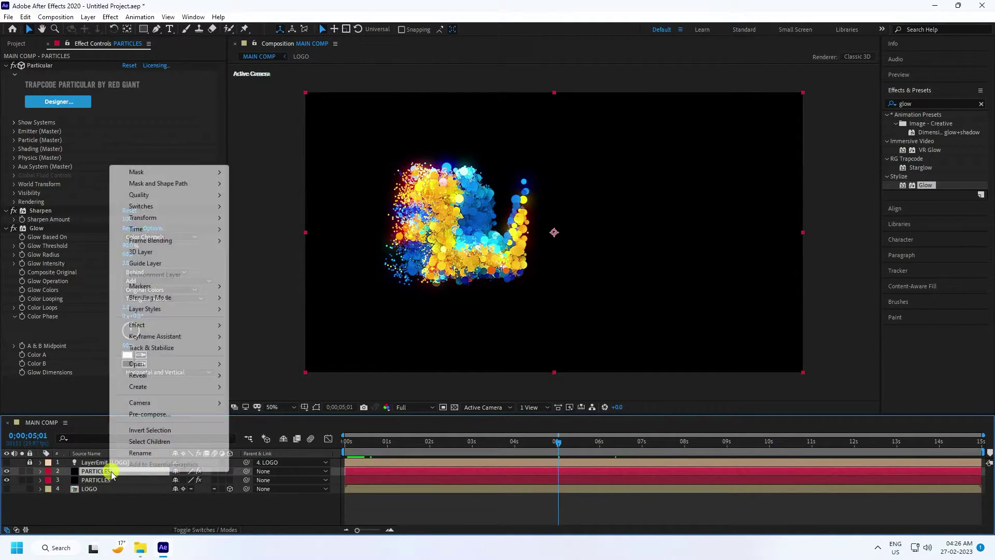
left_click(139, 453)
key("Right")
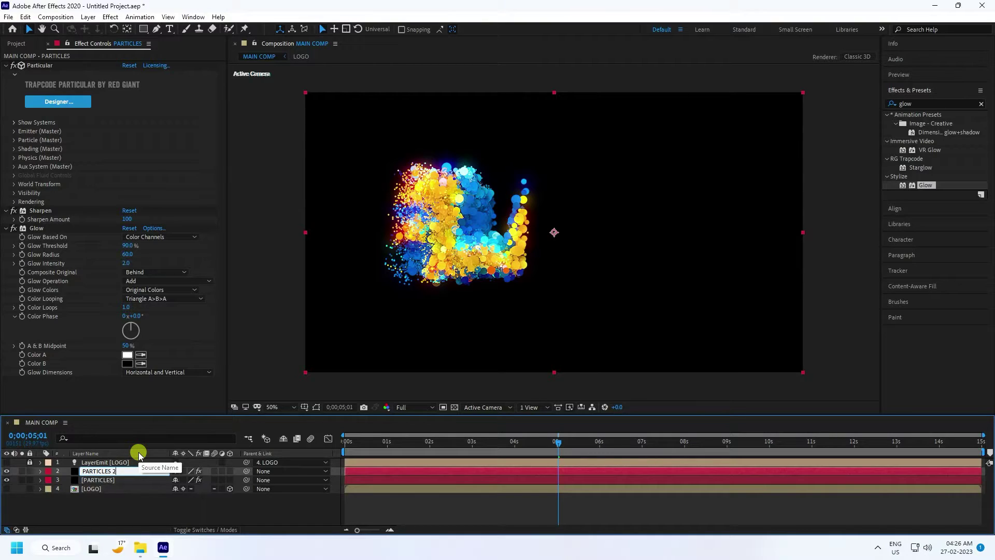
key("Return")
left_click_drag(107, 471, 112, 484)
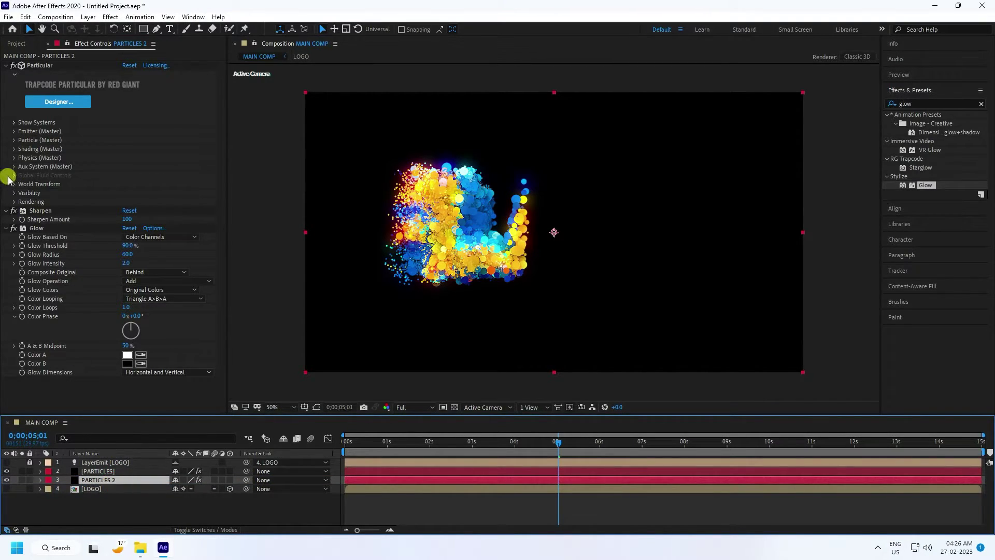
In Emitter (Master), set Particles/sec 20000, Velocity 500 and Velocity Random 100%.
left_click(8, 229)
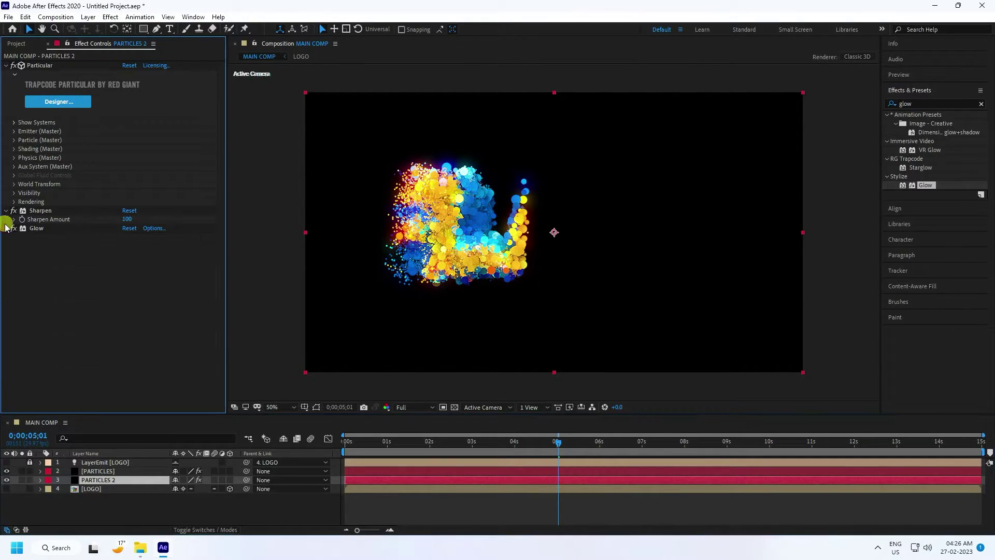
left_click(14, 132)
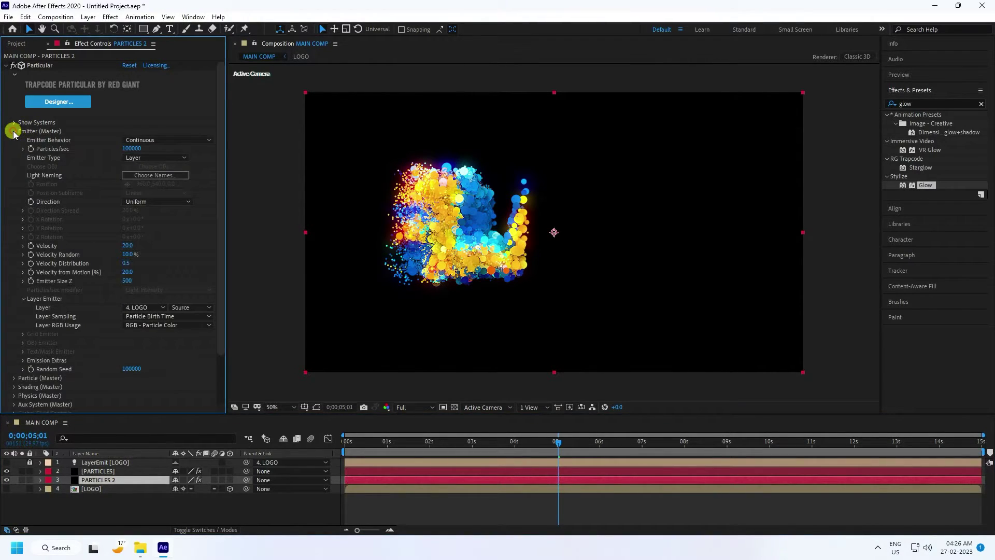
left_click(135, 149)
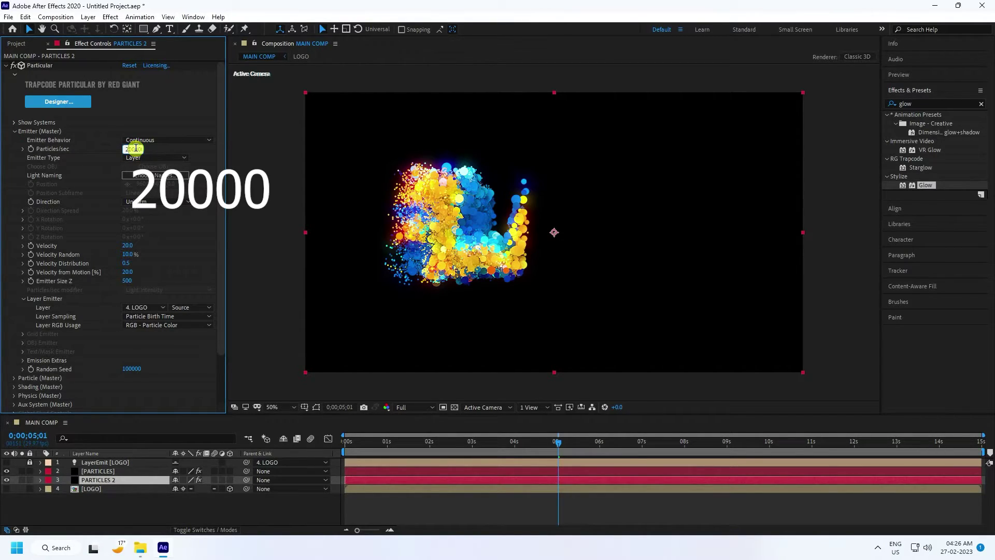
key("Return")
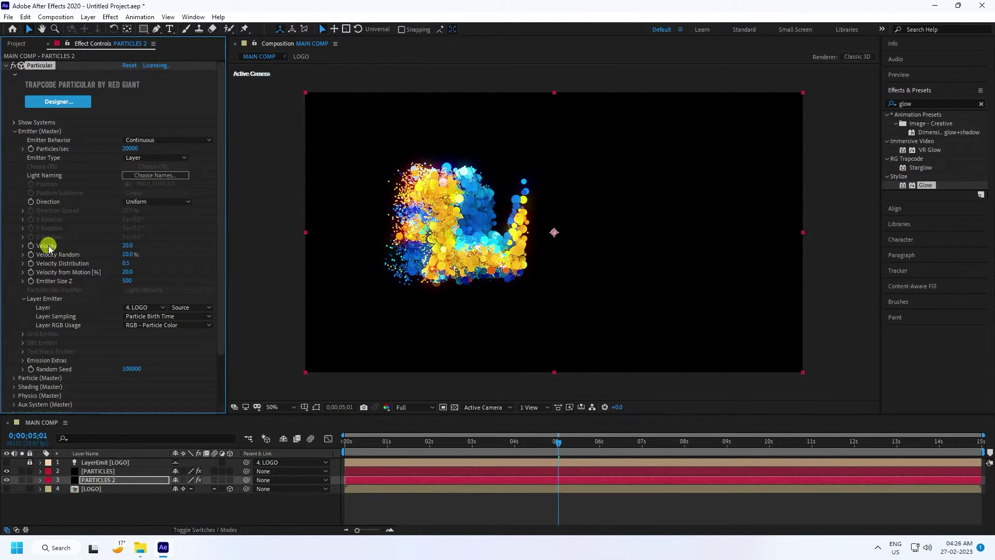
left_click(134, 247)
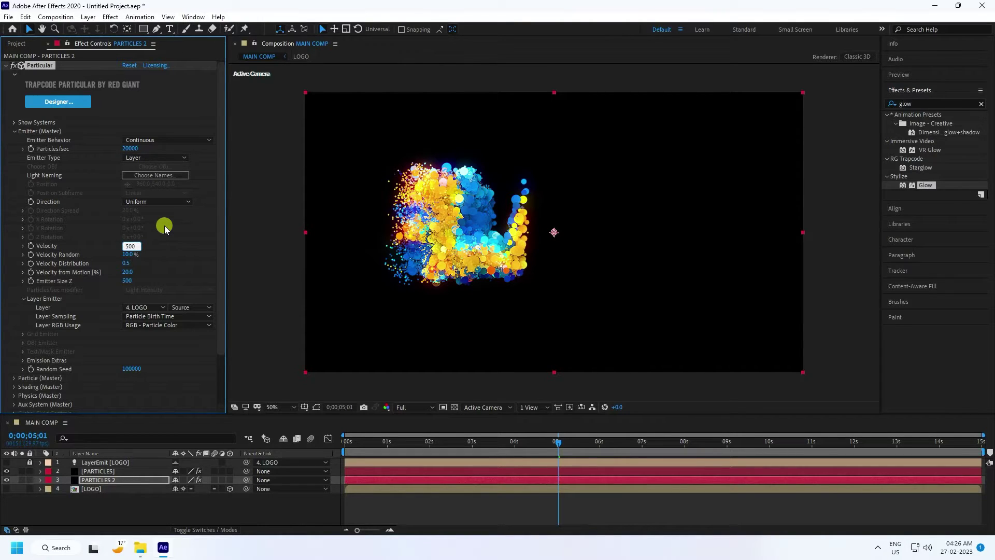
type("500")
key("Return")
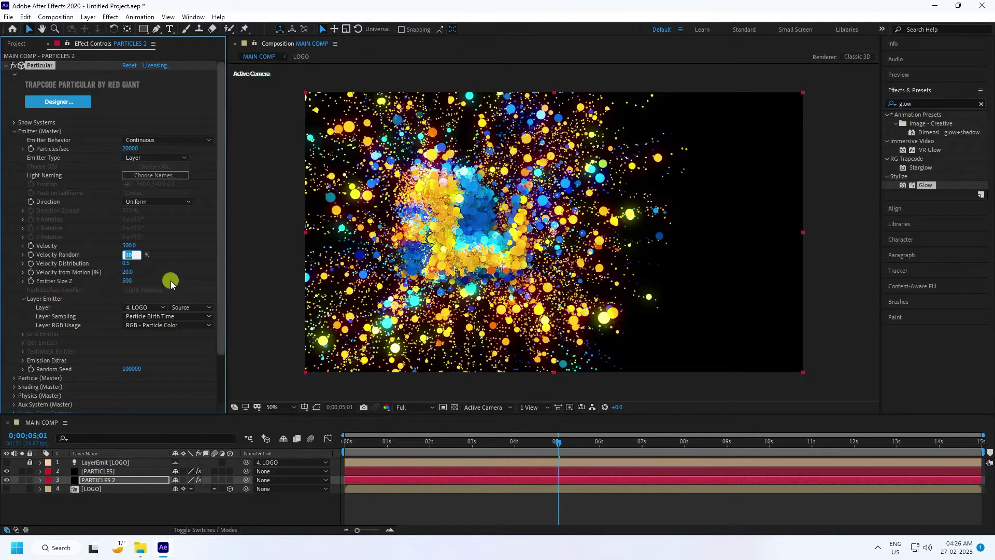
type("100")
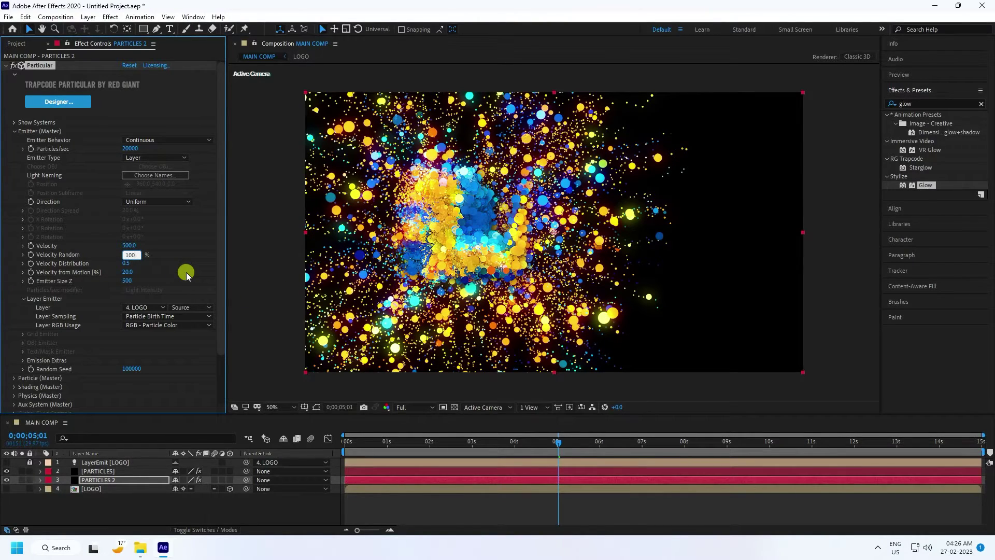
key("Return")
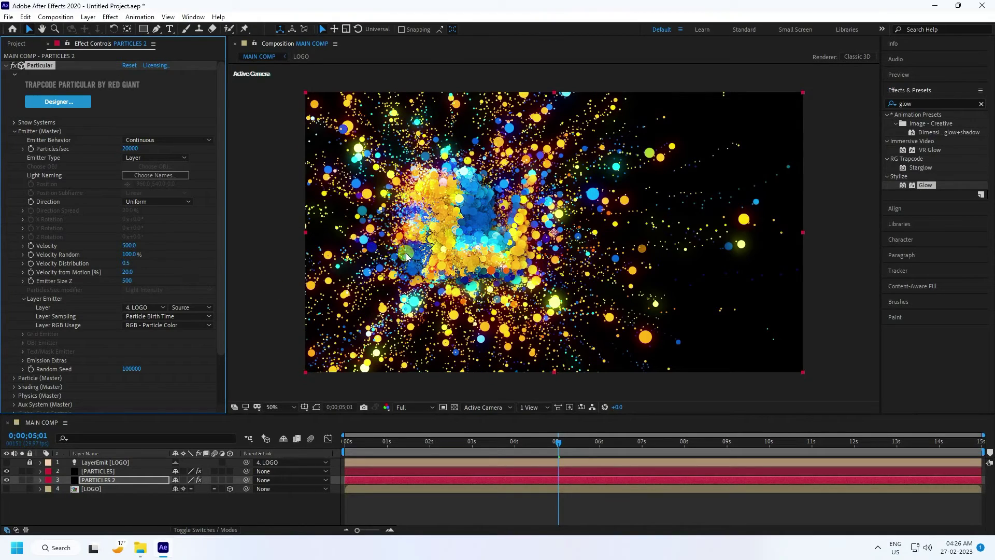
In Particle (Master) of PARTICLES 2, set particle Size to 5.
left_click(14, 132)
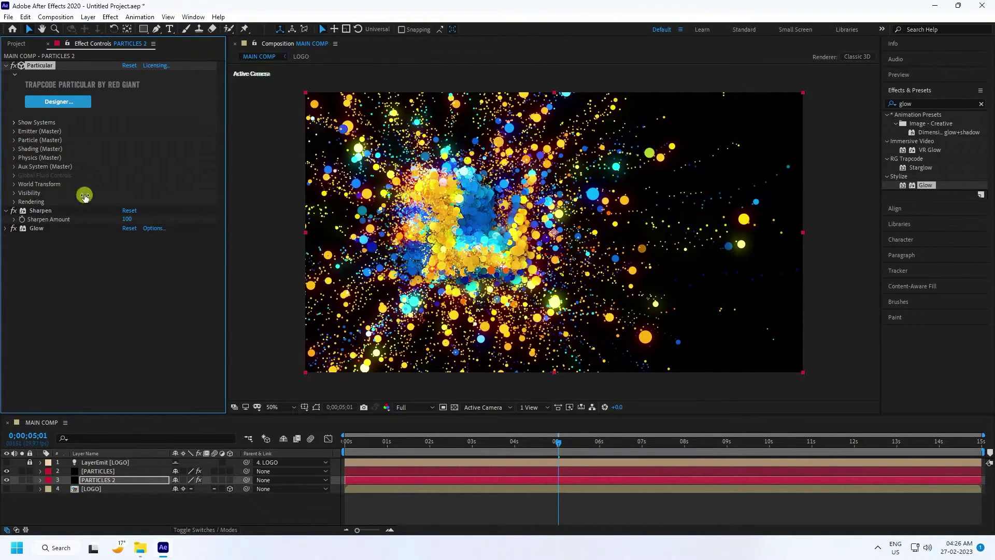
left_click(14, 140)
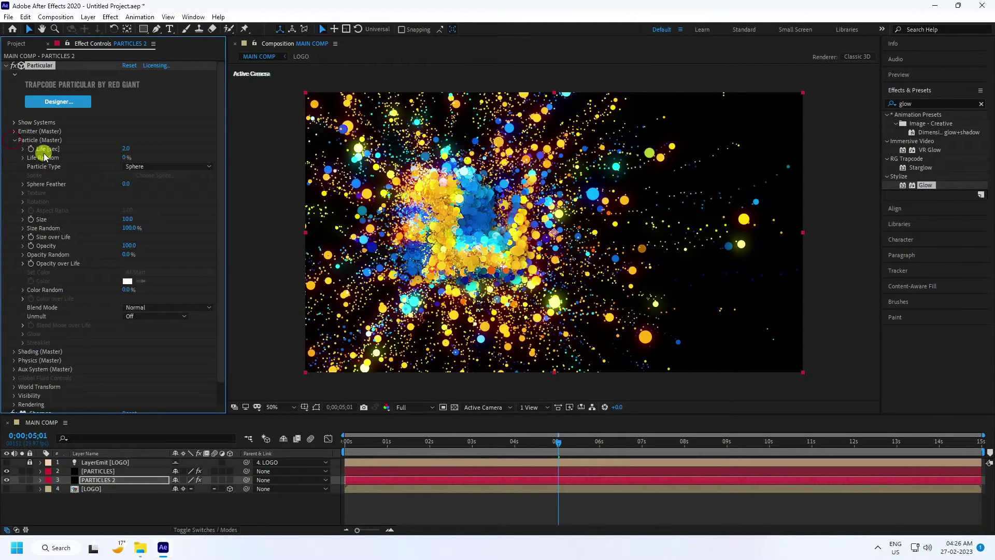
left_click(128, 218)
type("5")
key("Return")
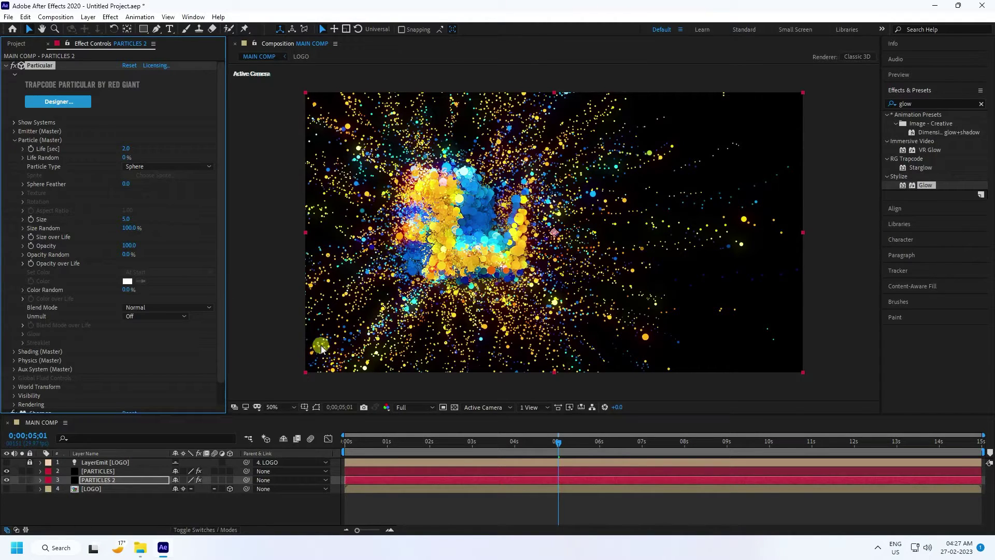
Play back the particle burst from the start of the composition.
left_click(347, 442)
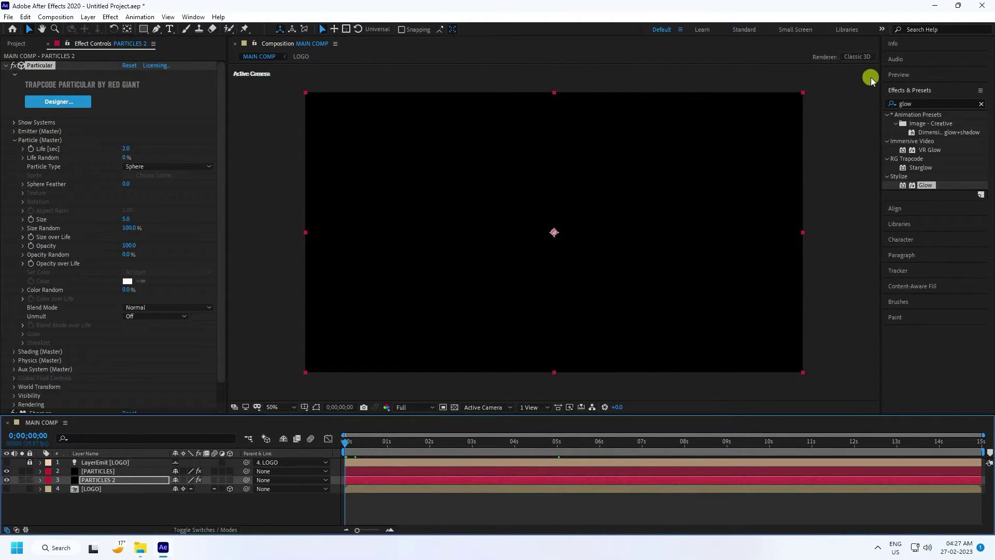
left_click(899, 74)
left_click(934, 90)
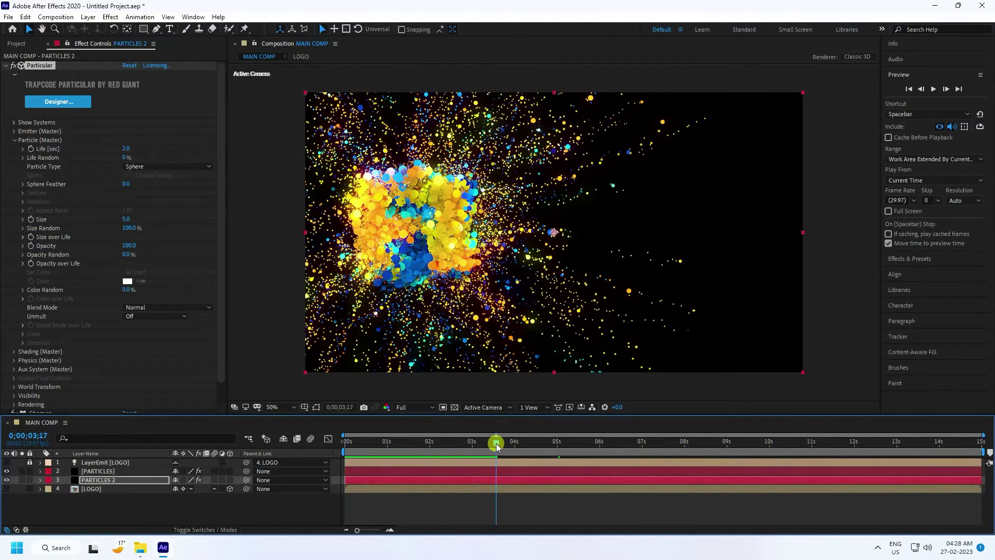
left_click_drag(496, 443, 319, 452)
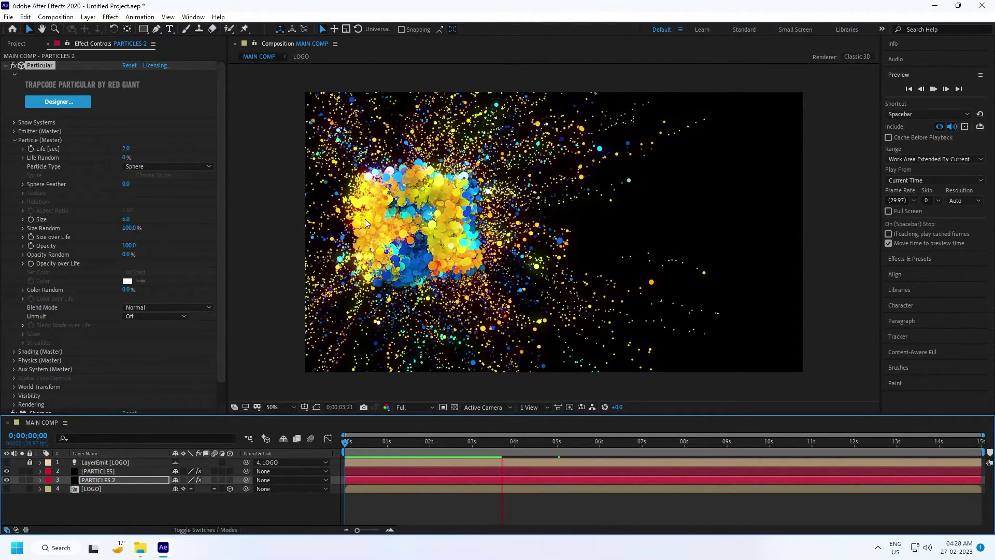
left_click(283, 329)
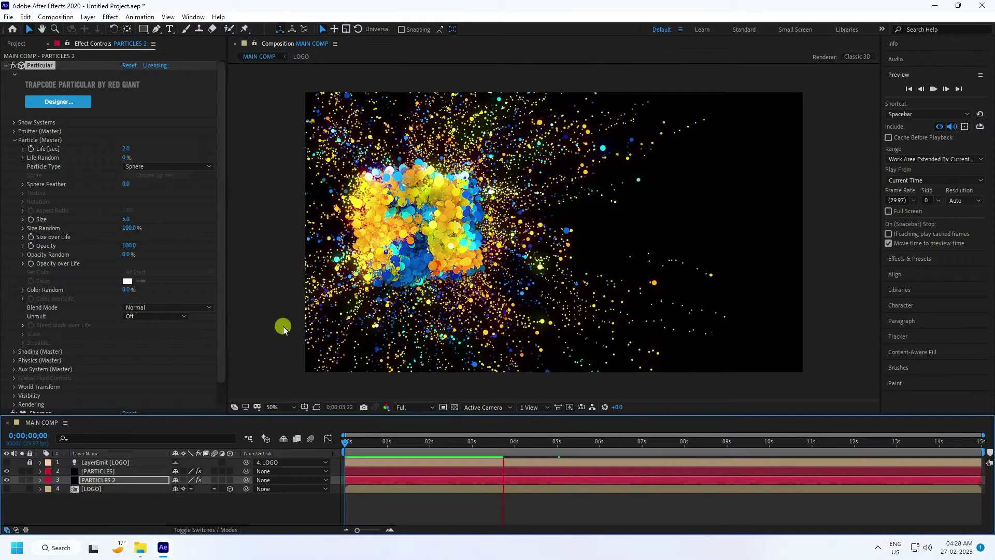
Create a black 1920×1080 solid named BG and move it to the bottom of the layer stack.
right_click(132, 506)
mouse_move(166, 388)
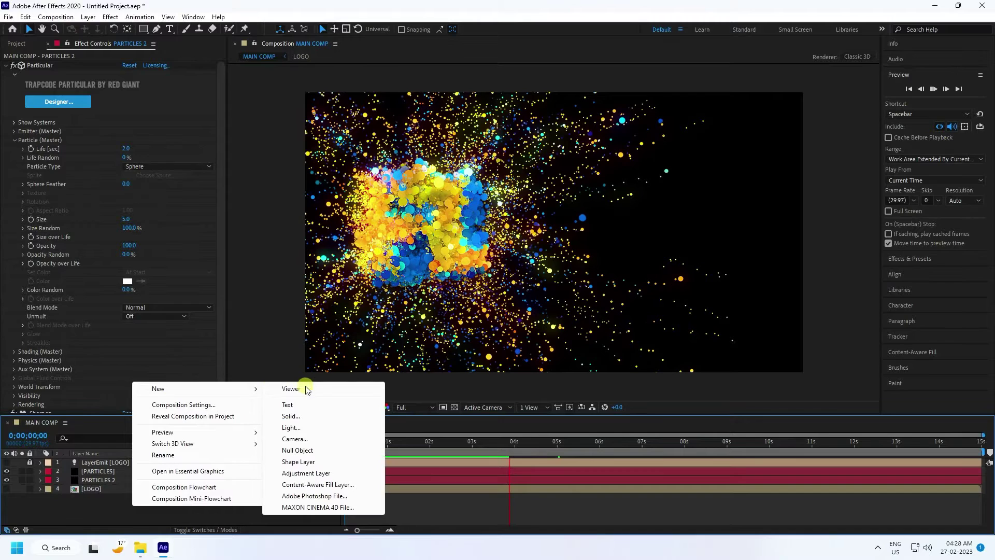
left_click(297, 419)
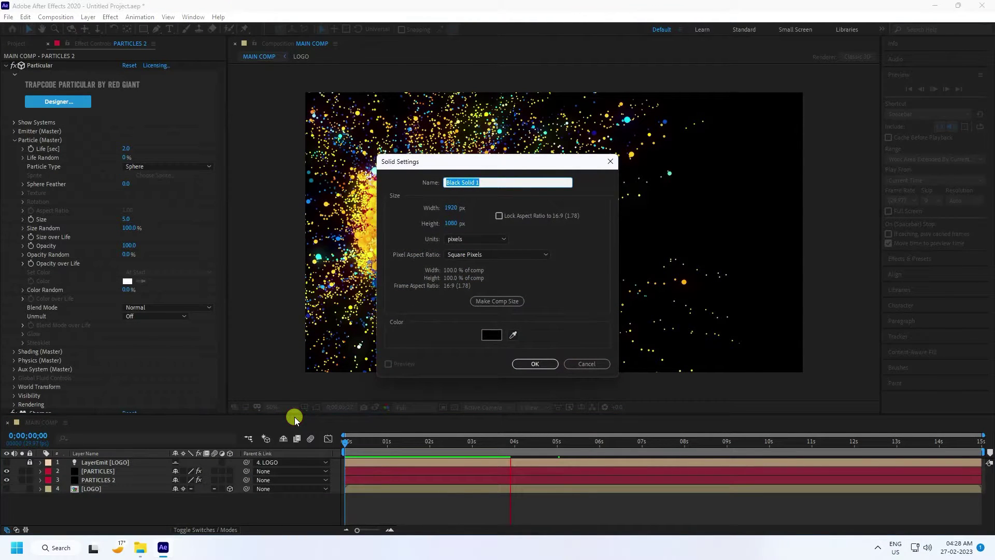
type("BG")
left_click(518, 365)
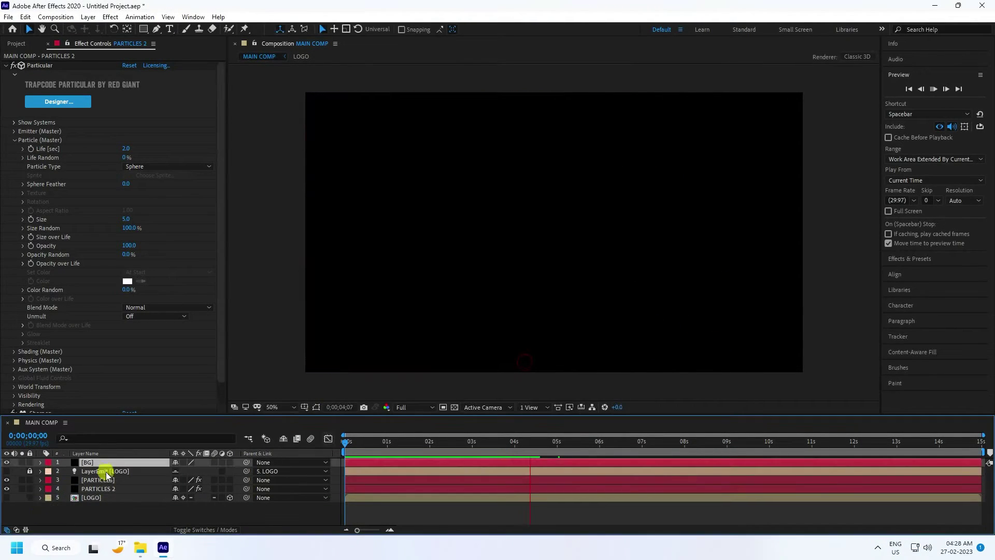
left_click_drag(96, 462, 106, 512)
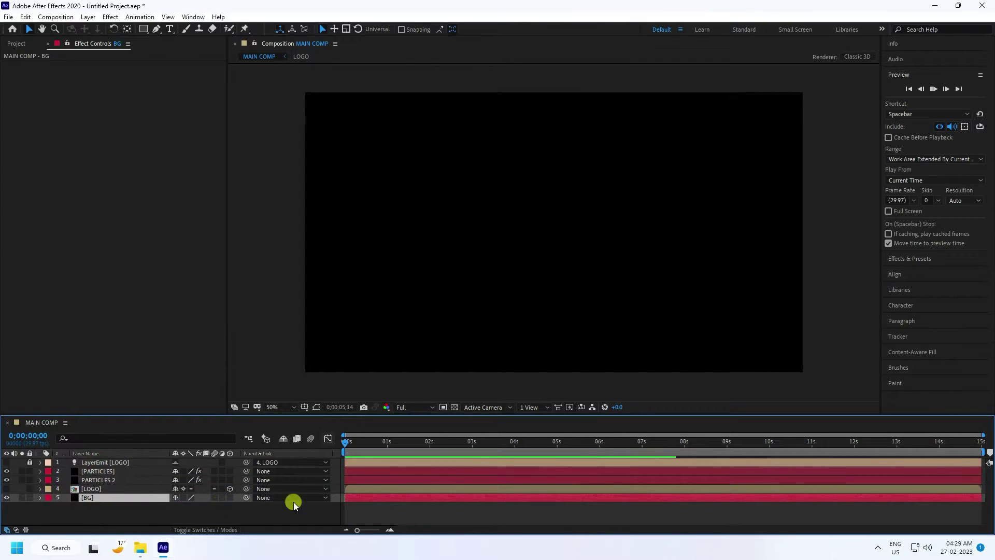
left_click(584, 441)
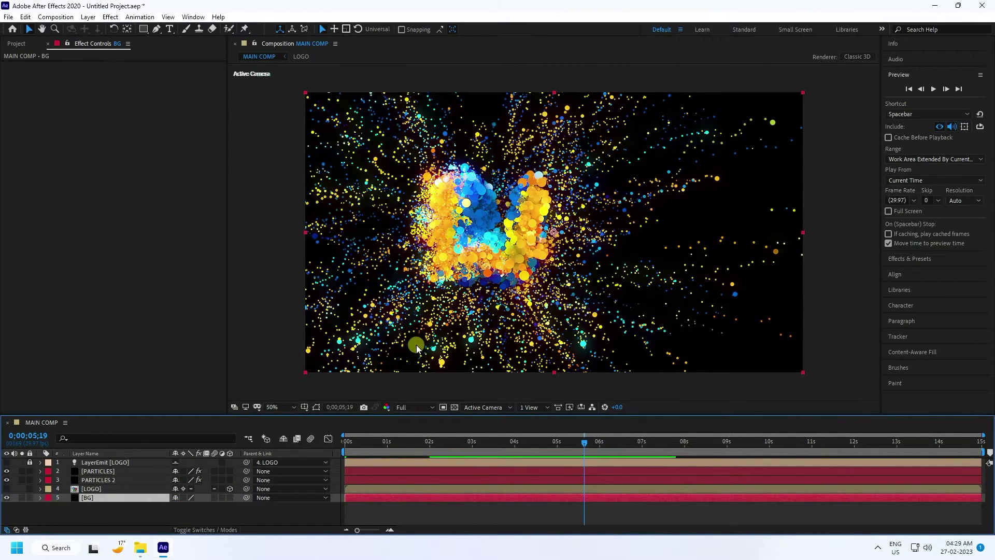
Search 'ramp', apply Gradient Ramp to BG, make it Radial and centre its start at 960,540.
left_click(904, 258)
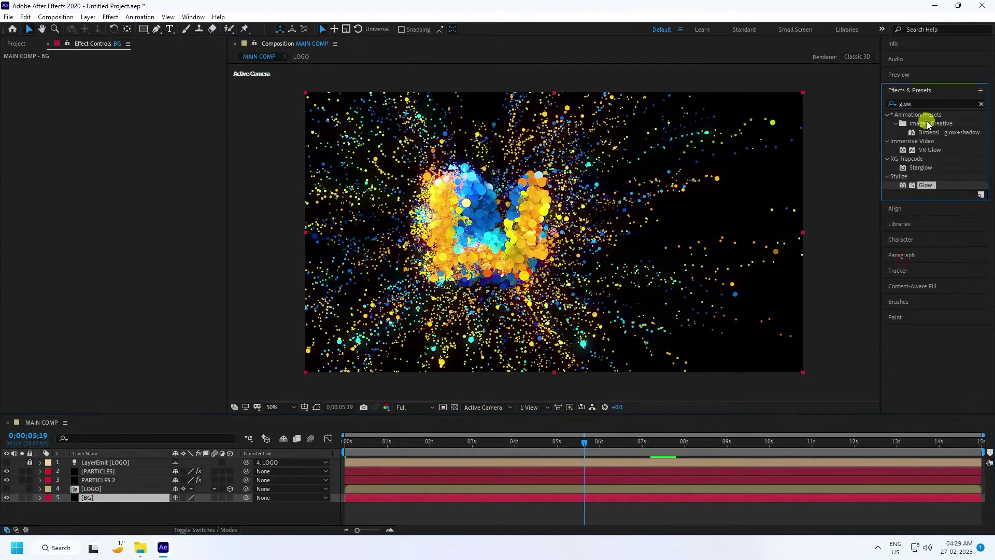
left_click(921, 101)
type("ramp")
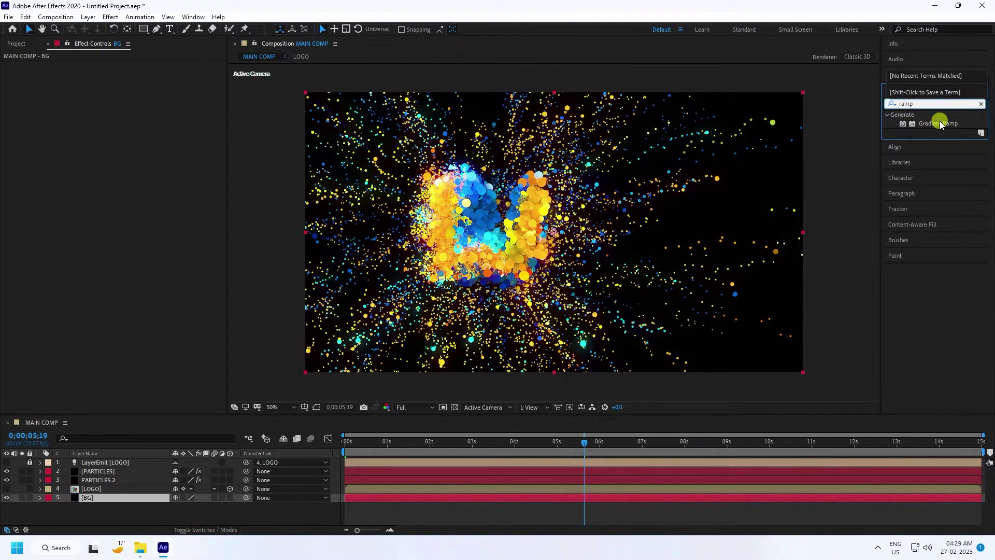
left_click_drag(941, 124, 126, 499)
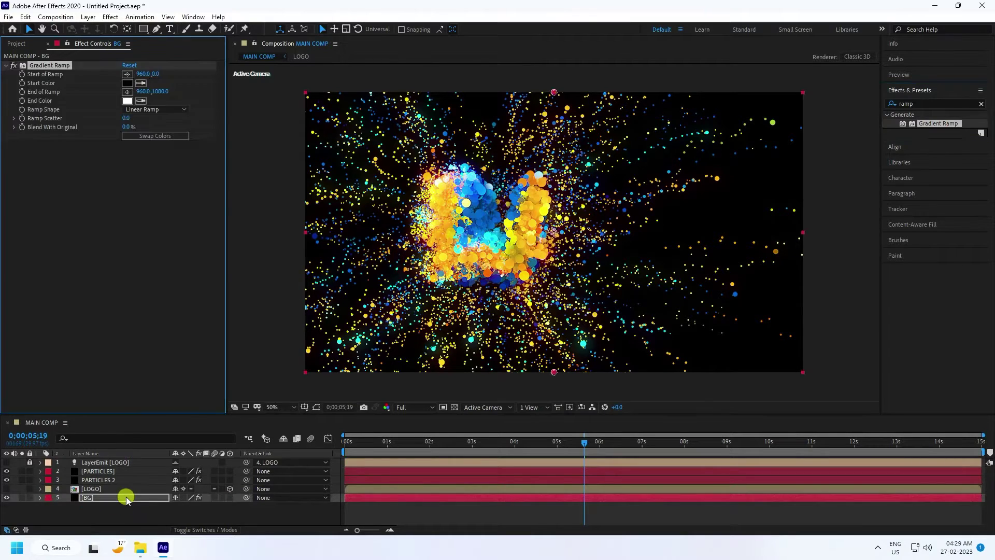
left_click(150, 110)
left_click(155, 133)
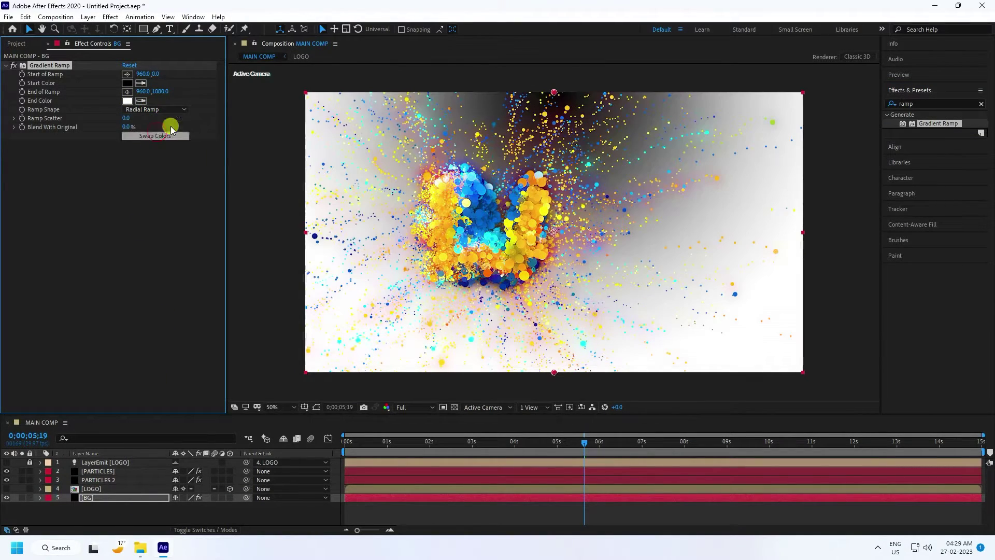
left_click_drag(167, 90, 216, 97)
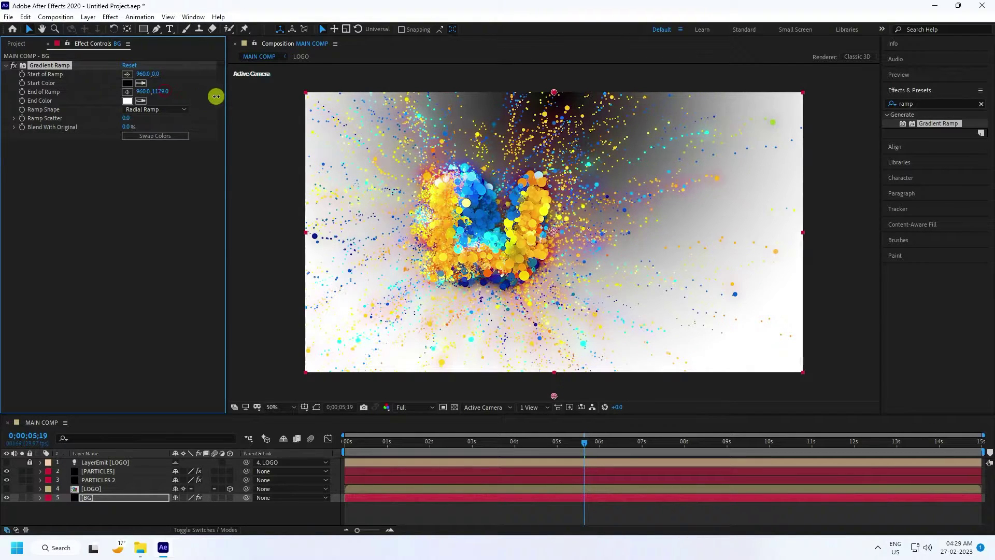
key("ctrl+z")
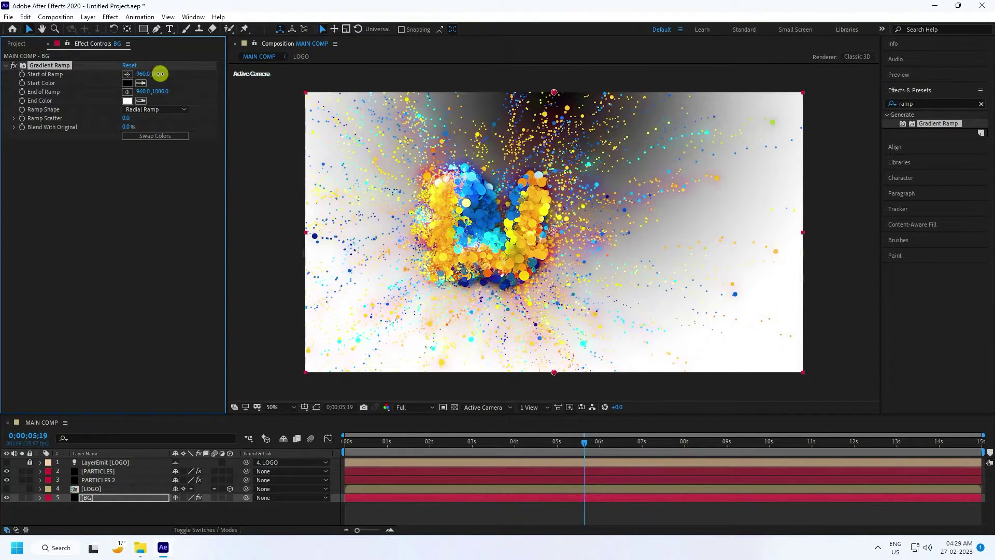
left_click_drag(150, 75, 386, 120)
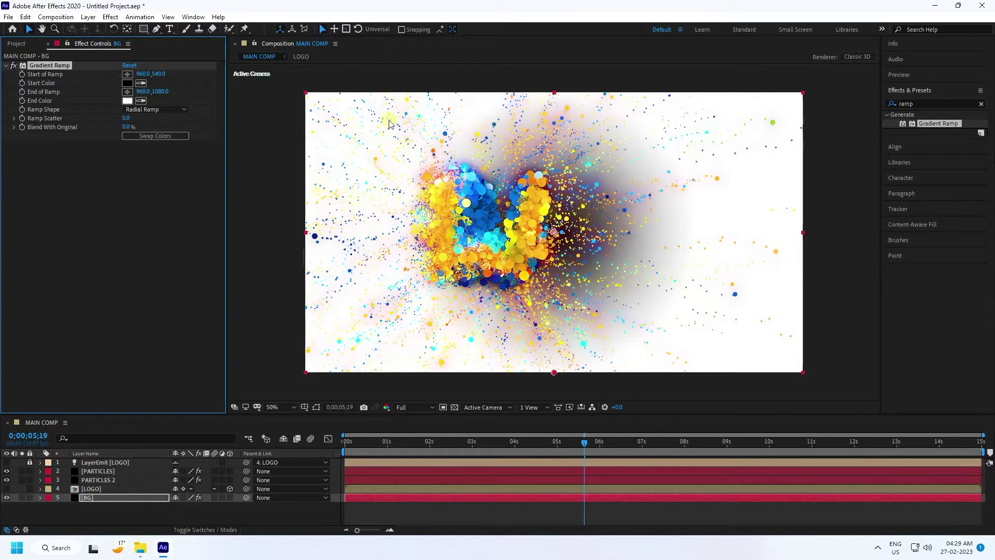
Set the gradient Start Color to bright blue 0040FF.
left_click(127, 83)
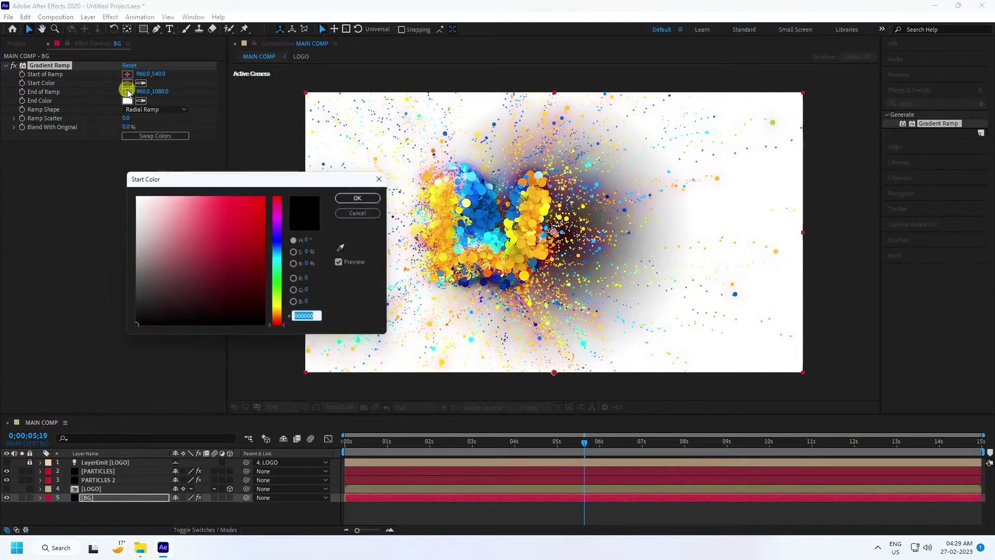
left_click(311, 239)
type("230")
key("Tab")
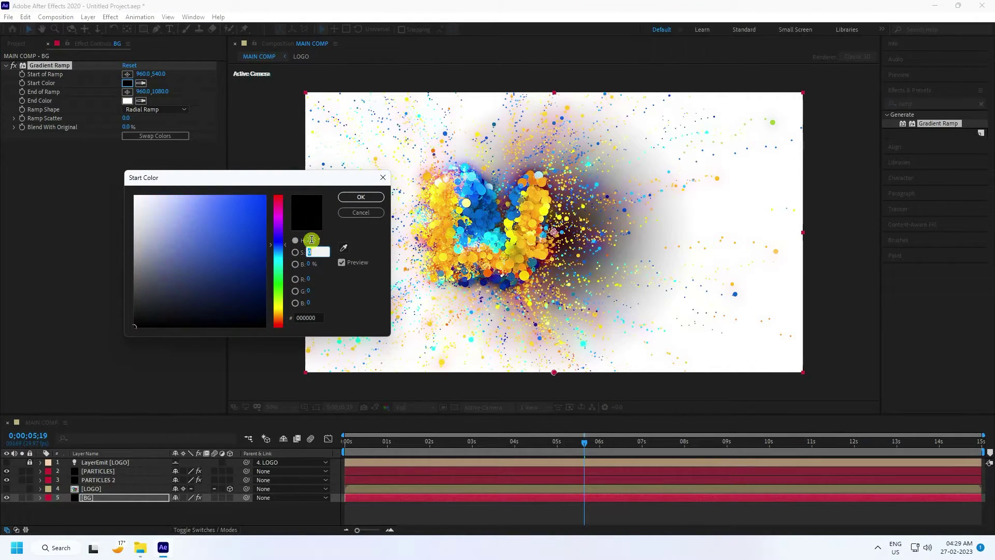
type("100")
key("Tab")
type("1080")
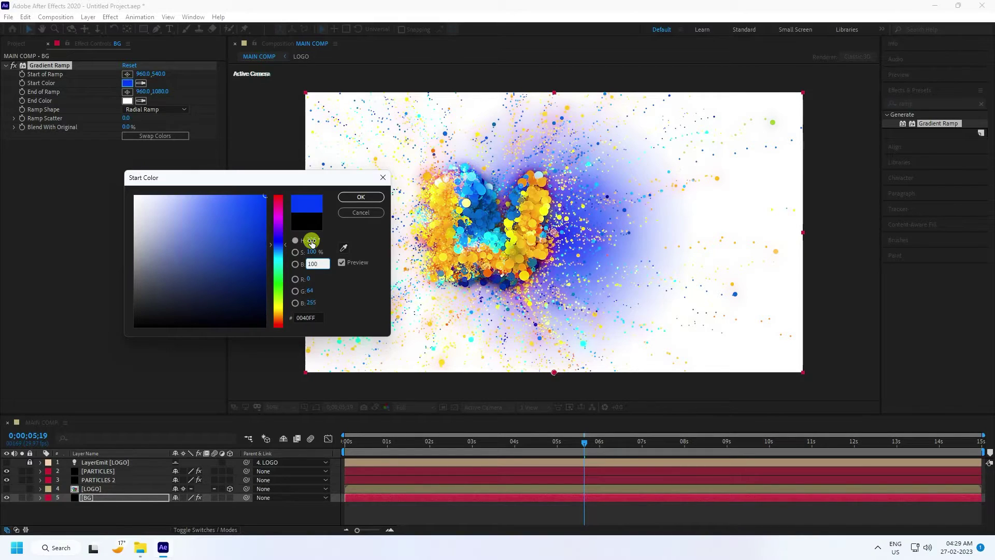
left_click(361, 197)
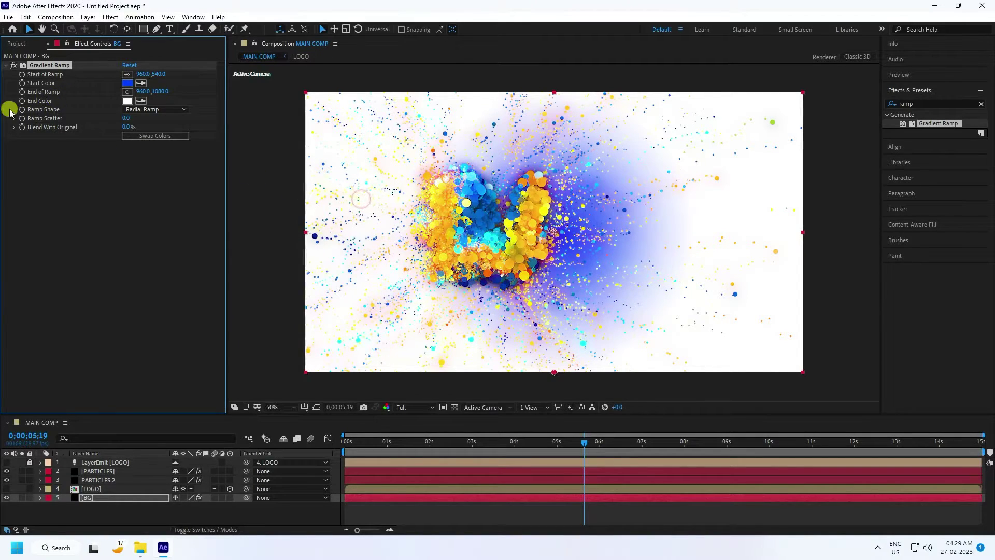
Set the gradient End Color to dark navy 000A26.
left_click(128, 100)
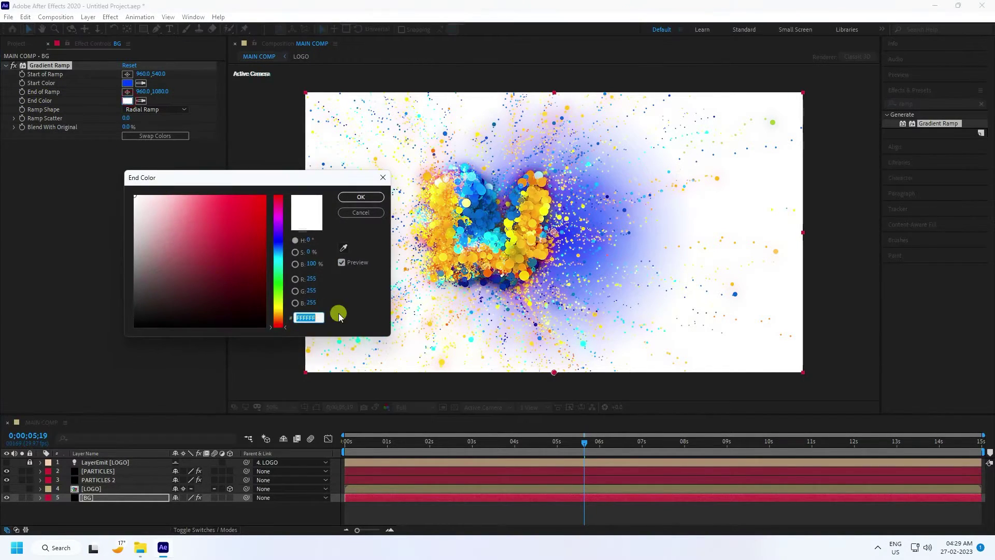
left_click(328, 241)
type("225")
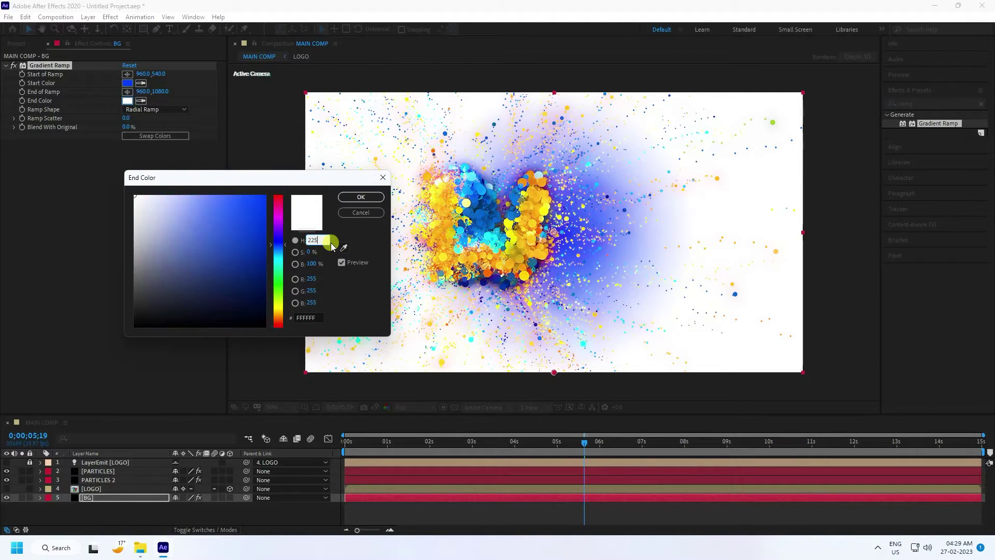
key("Tab")
type("100")
key("Tab")
type("15")
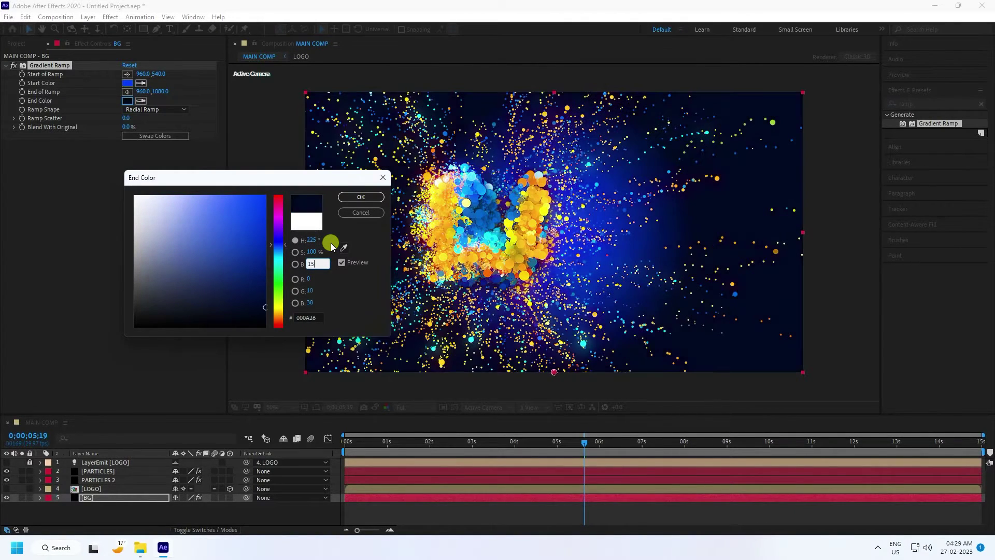
left_click(361, 197)
Move the End of Ramp Y far below the frame, to about 2018.
left_click_drag(159, 96, 57, 120)
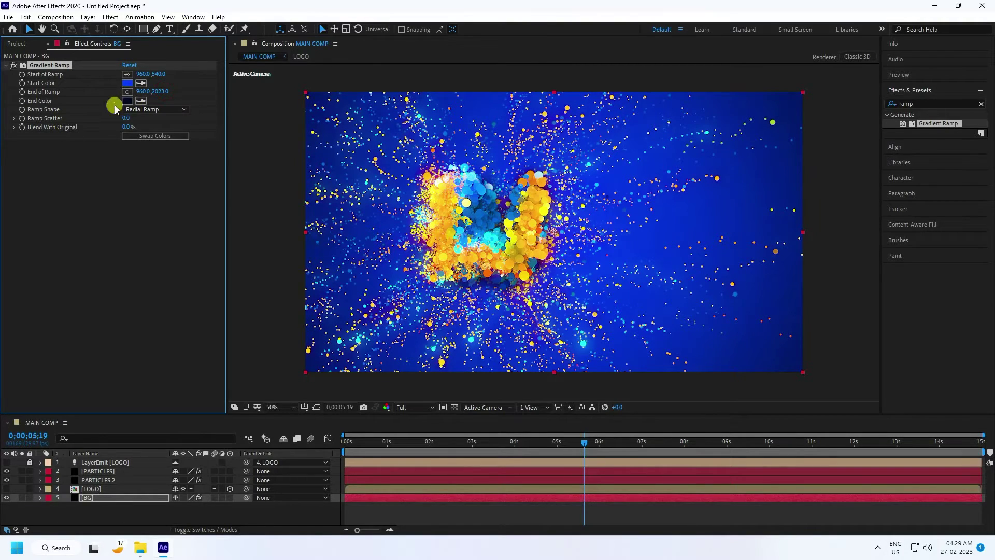
left_click_drag(161, 92, 58, 106)
left_click_drag(3, 133, 108, 144)
Create a black solid named LIGHT and move it between the LOGO and BG layers.
left_click(86, 507)
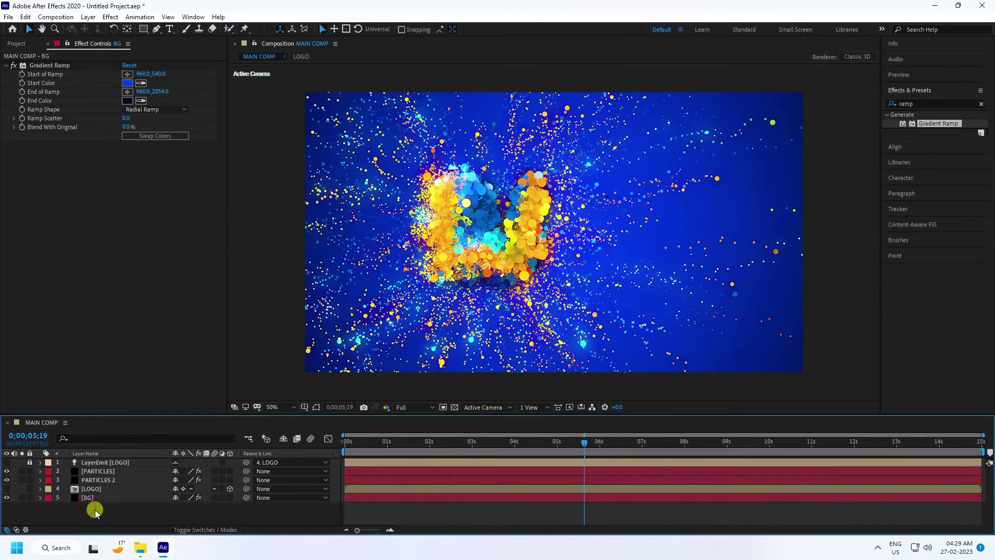
right_click(94, 509)
mouse_move(118, 392)
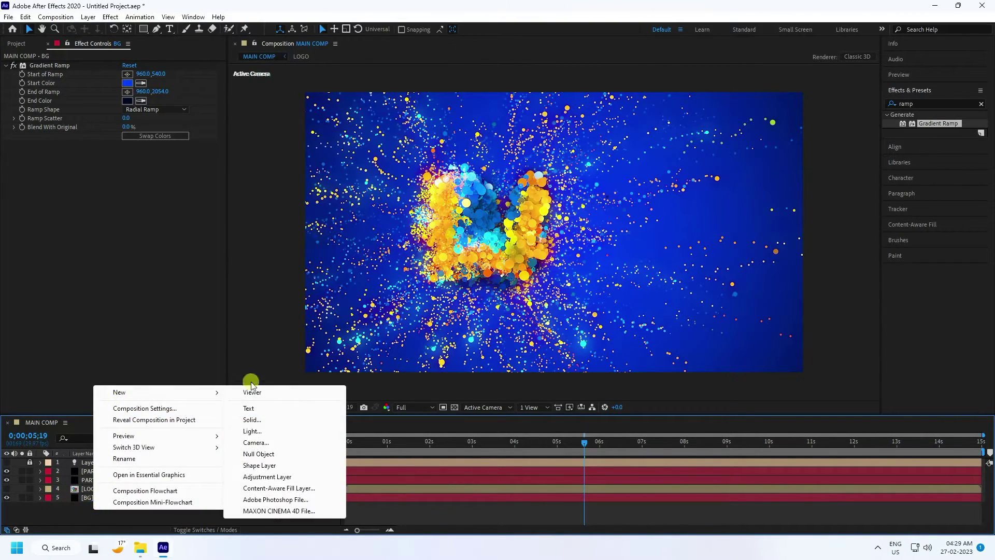
left_click(263, 421)
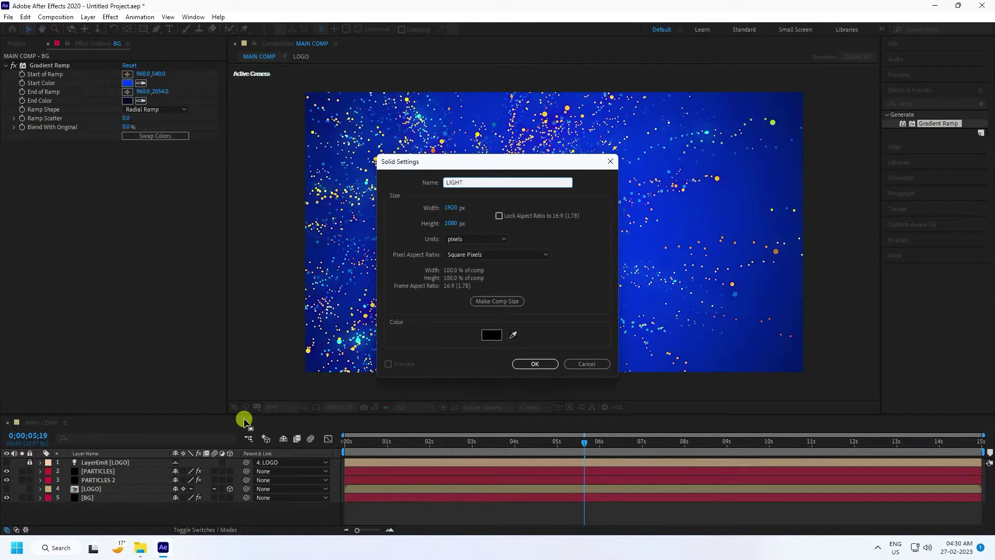
key("Return")
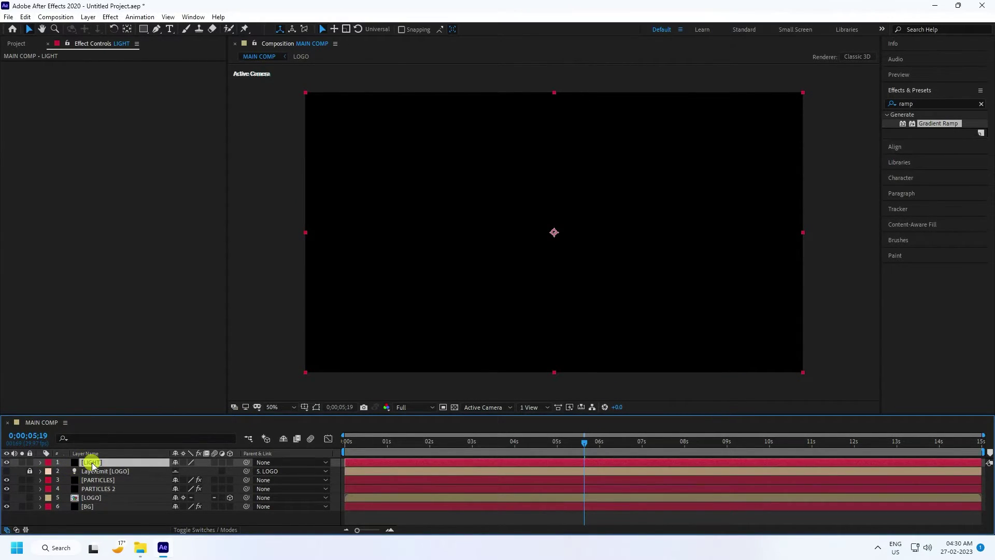
left_click_drag(93, 465, 92, 499)
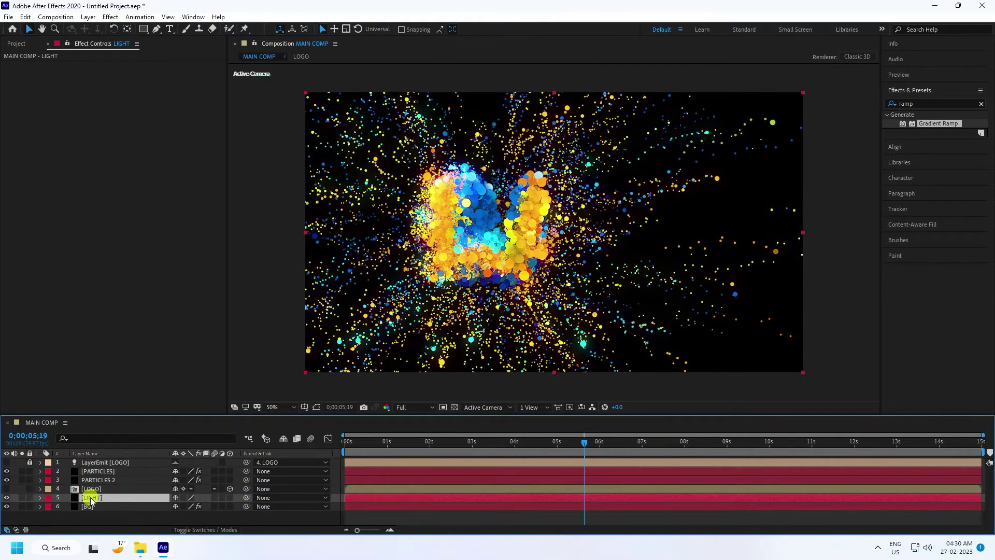
Apply the Optical Flares effect to the LIGHT layer.
left_click(110, 16)
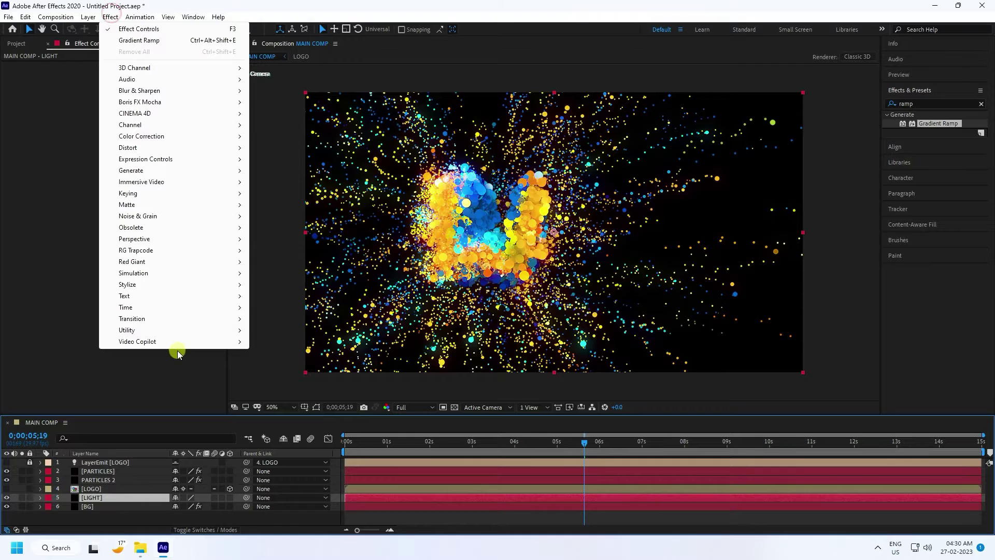
mouse_move(172, 341)
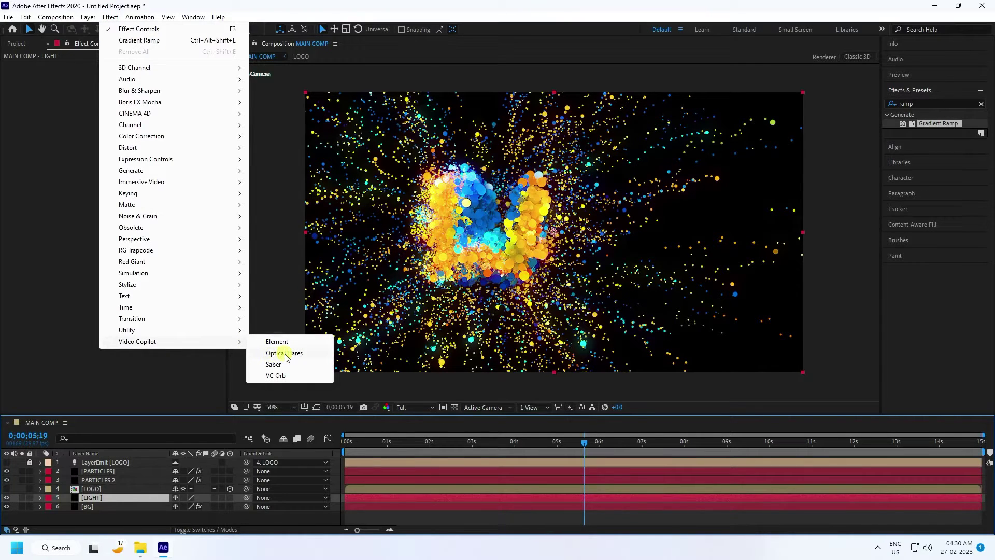
left_click(284, 354)
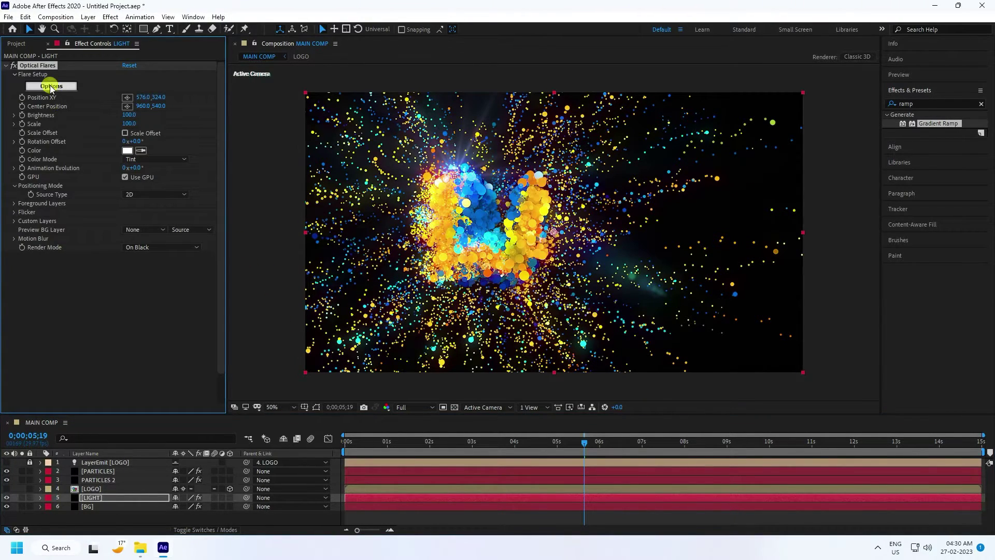
Load the Grunge Blue preset from Pro_Presets 1 in the Optical Flares options.
left_click(51, 86)
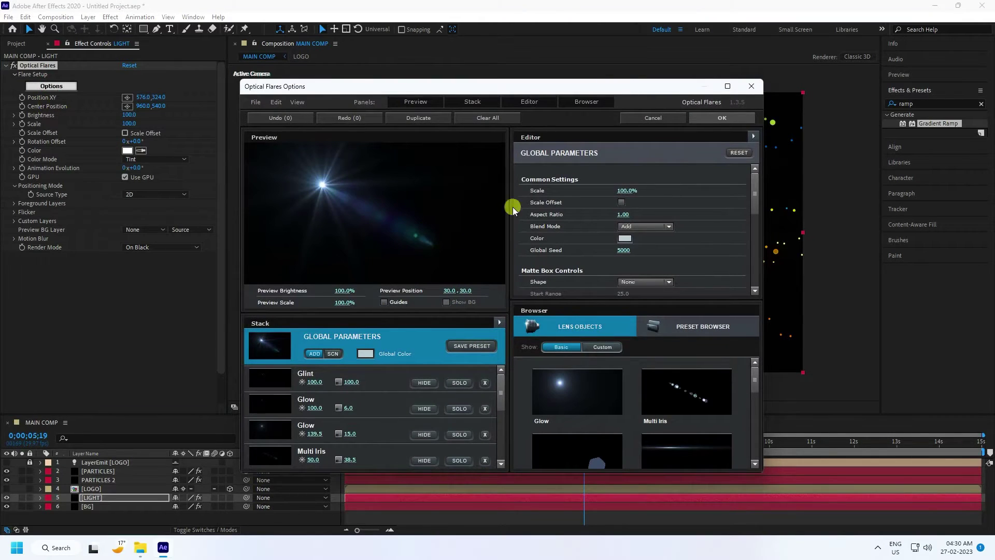
left_click(722, 88)
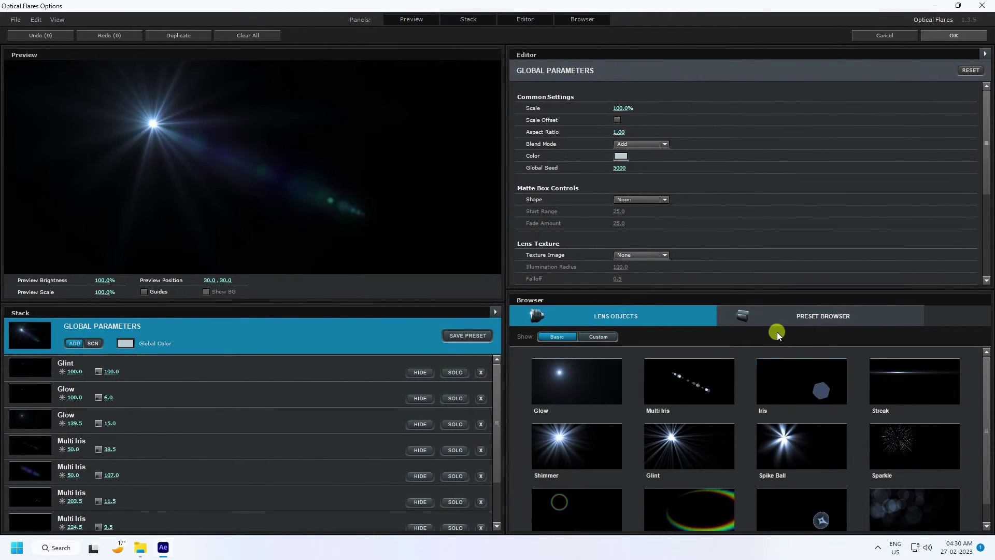
left_click(791, 315)
left_click(809, 442)
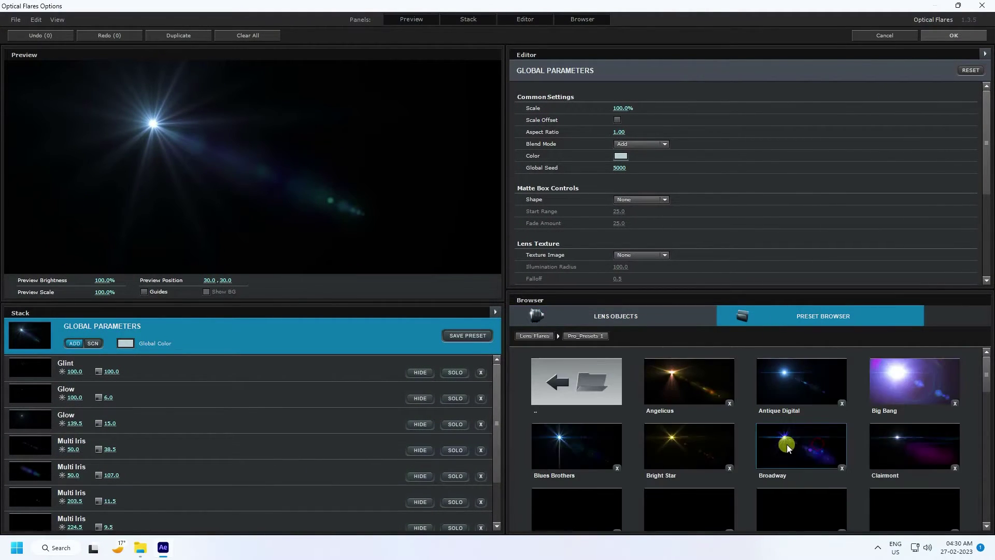
scroll(787, 444, "down", 5)
scroll(789, 446, "up", 1)
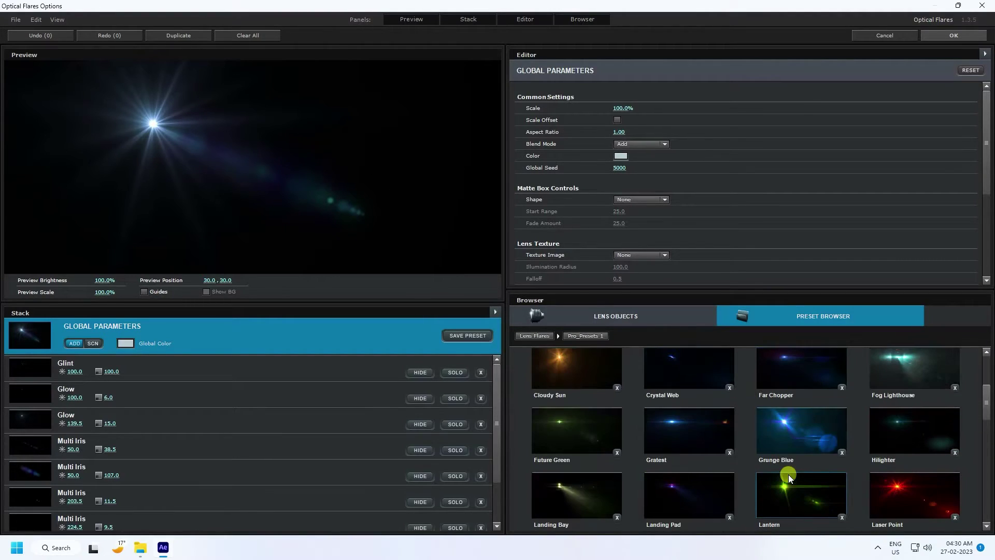
left_click(793, 449)
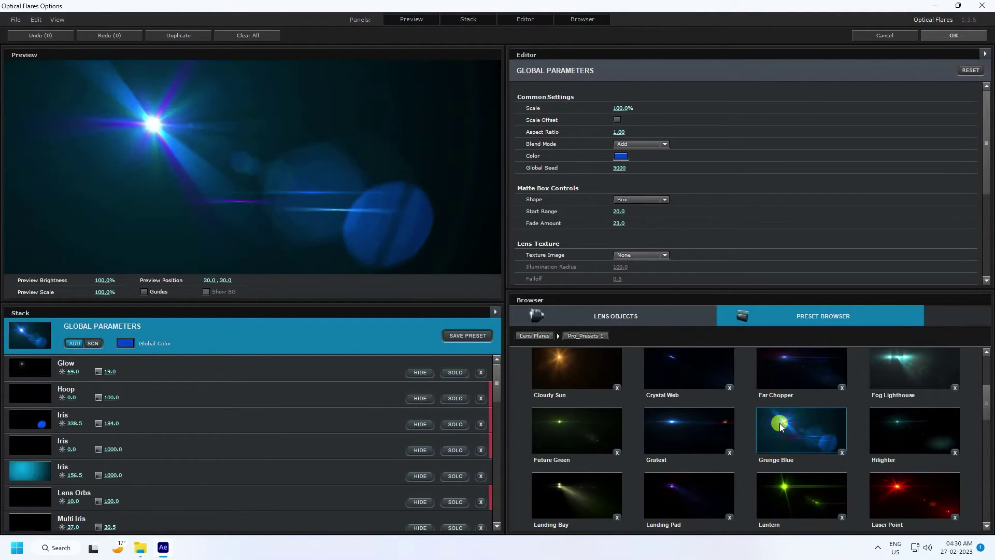
left_click(959, 45)
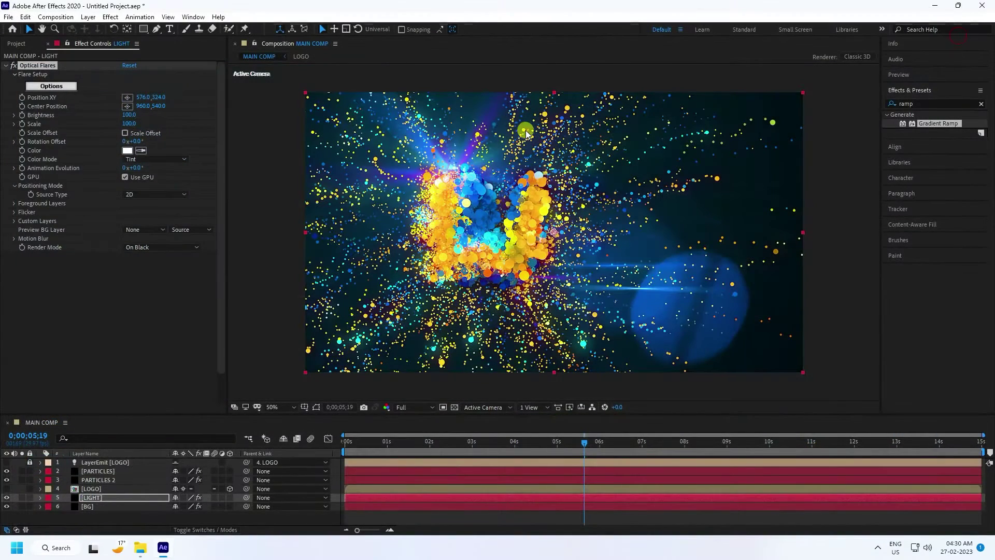
Move the flare centre to the top-left corner and set the LIGHT layer to Add mode.
left_click_drag(454, 180, 297, 86)
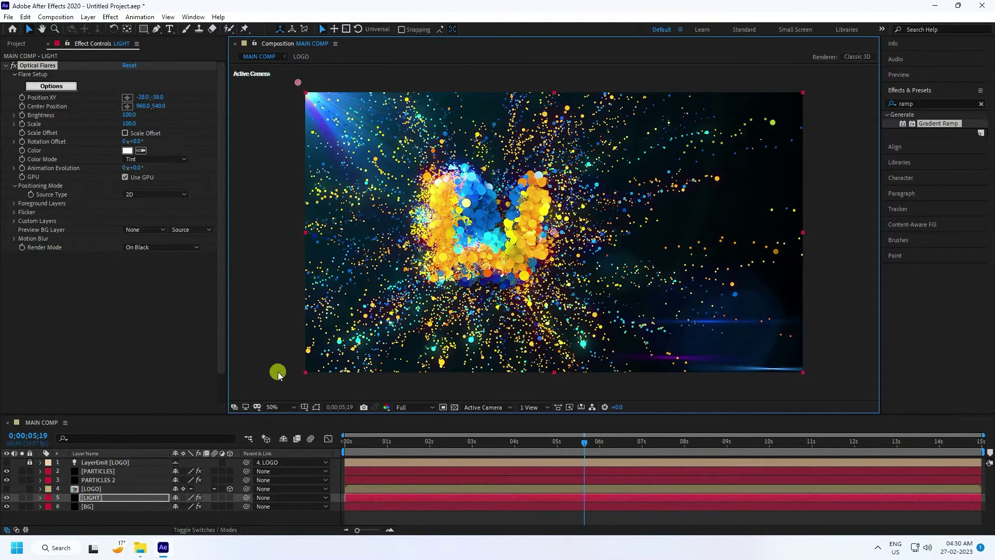
left_click(137, 502)
left_click(179, 530)
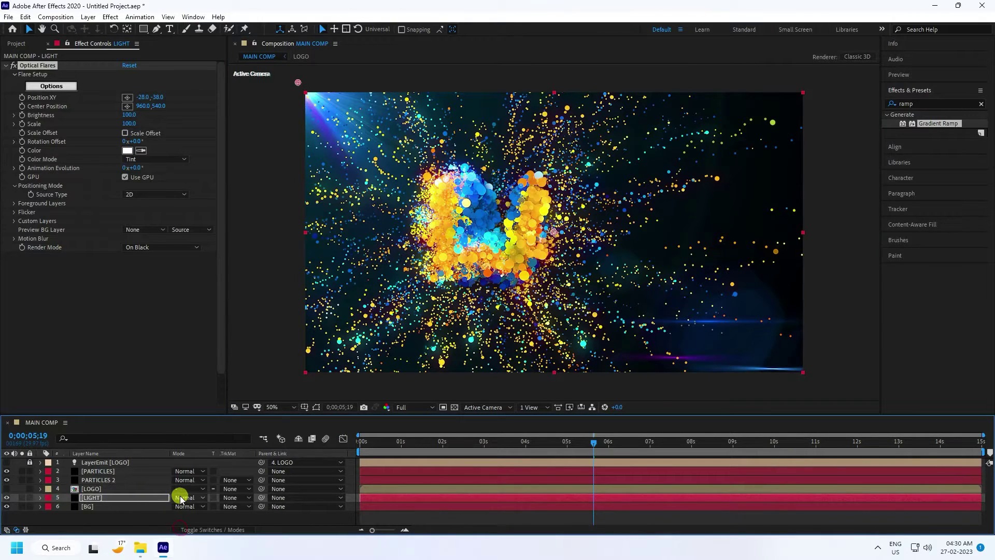
left_click(184, 498)
left_click(197, 144)
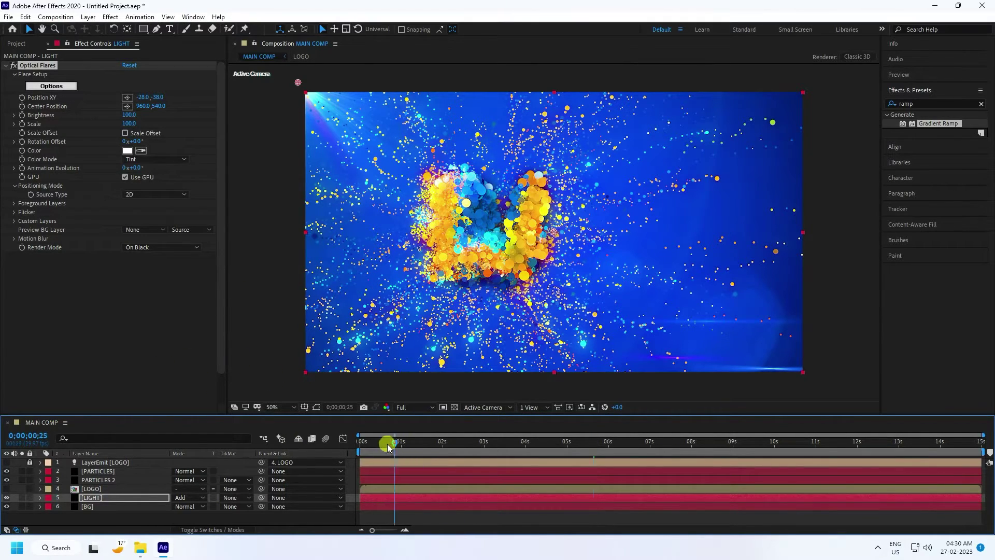
Return to the comp's first frame and stop the preview playback.
left_click_drag(388, 444, 360, 444)
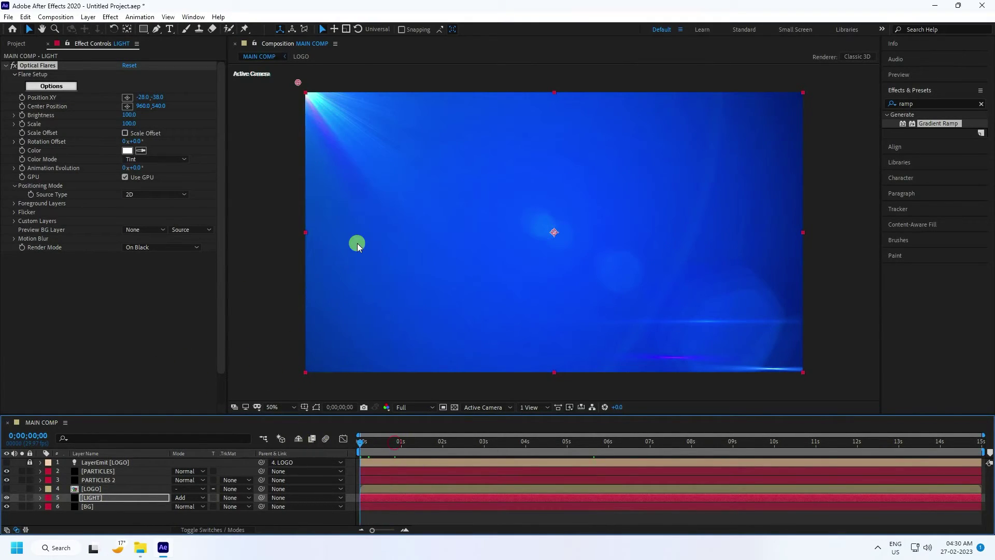
left_click(369, 294)
left_click(16, 44)
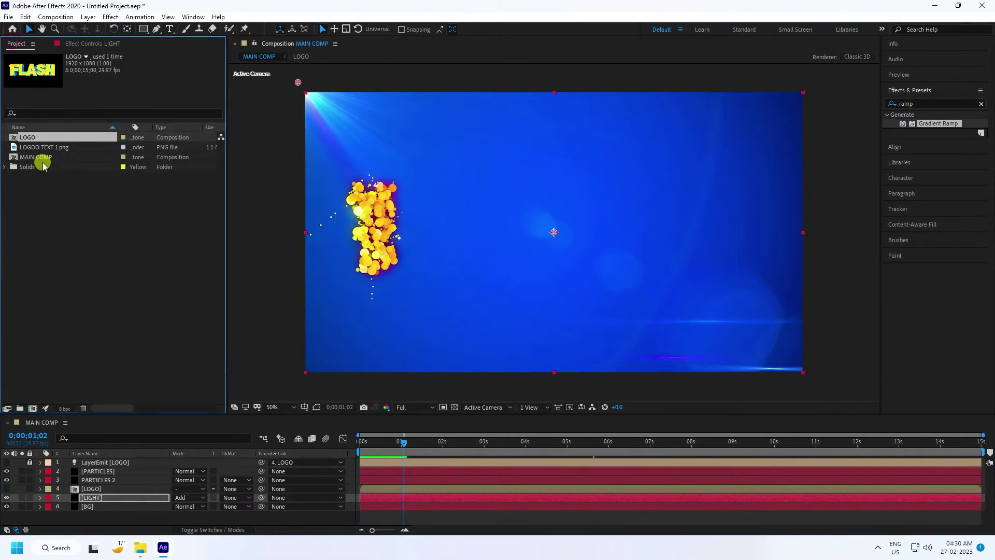
Add LOGOO TEXT 1.png to the main comp and place it above PARTICLES 2.
left_click(37, 149)
left_click_drag(36, 148, 105, 498)
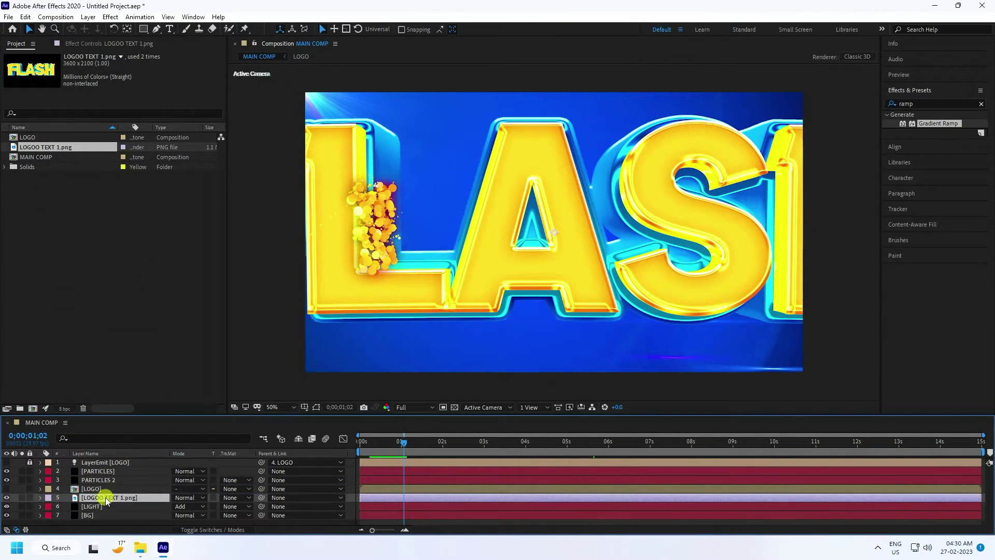
left_click(107, 482)
left_click_drag(106, 482, 111, 506)
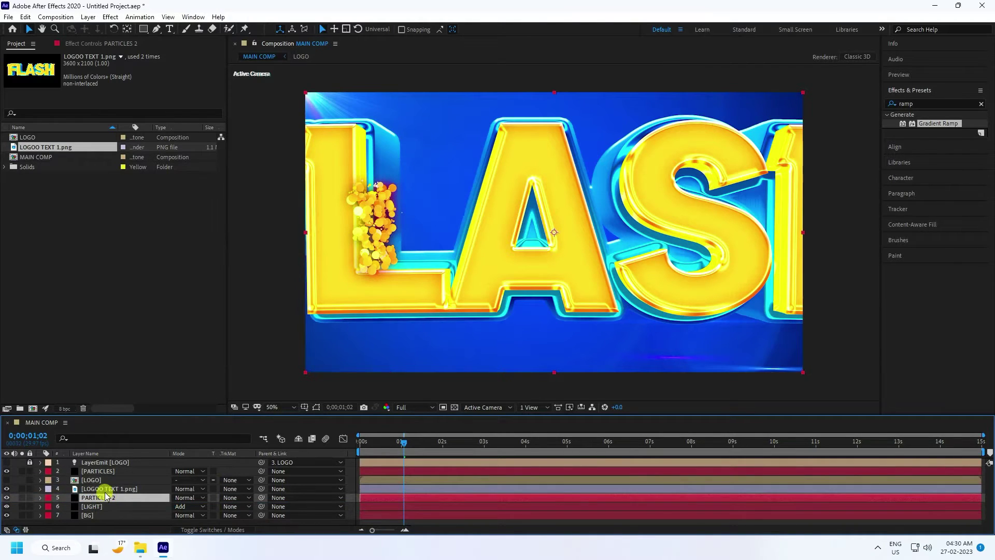
Scale the LOGOO TEXT 1.png layer to 50%.
left_click(107, 489)
key("s")
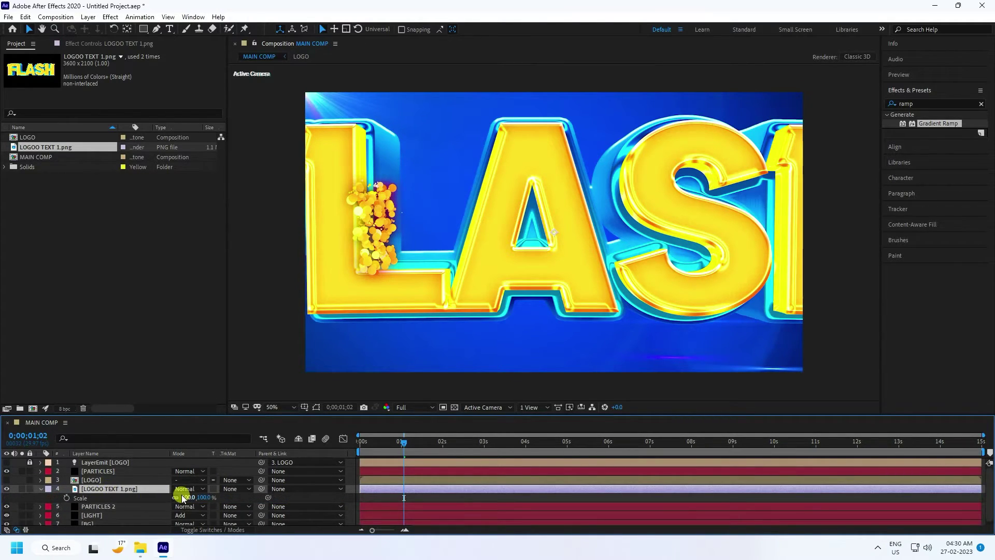
type("50")
key("Return")
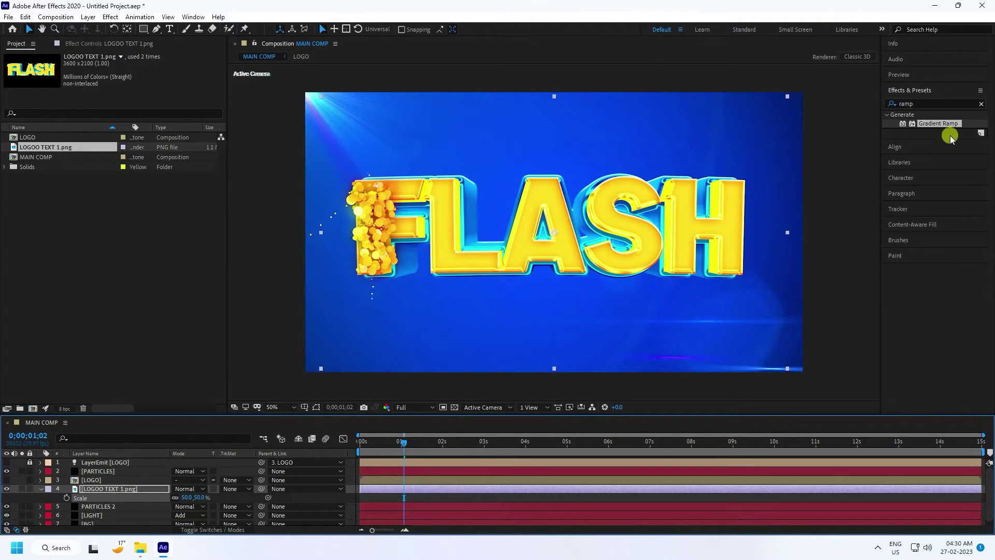
Apply Linear Wipe to LOGOO TEXT 1.png and set its wipe angle to 270°.
left_click(981, 103)
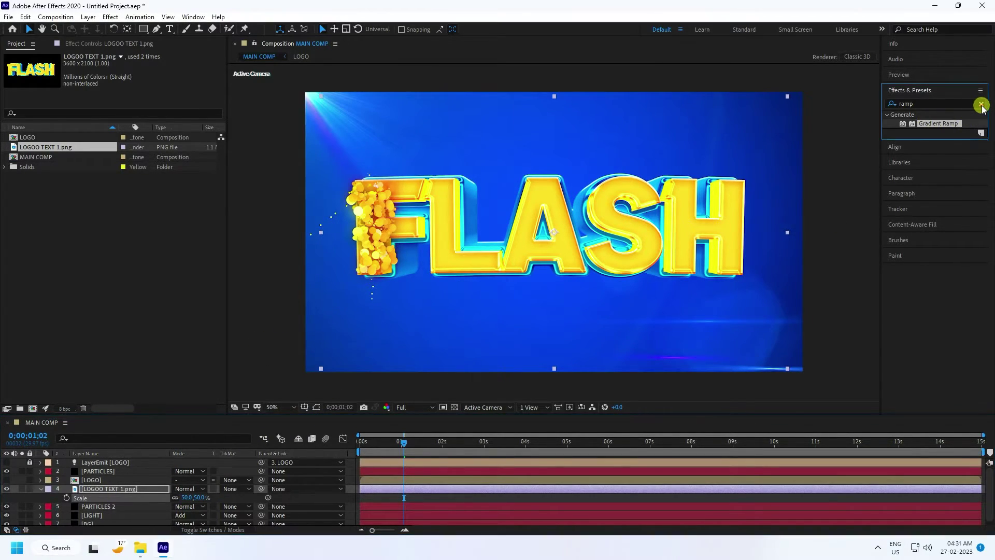
type("linea")
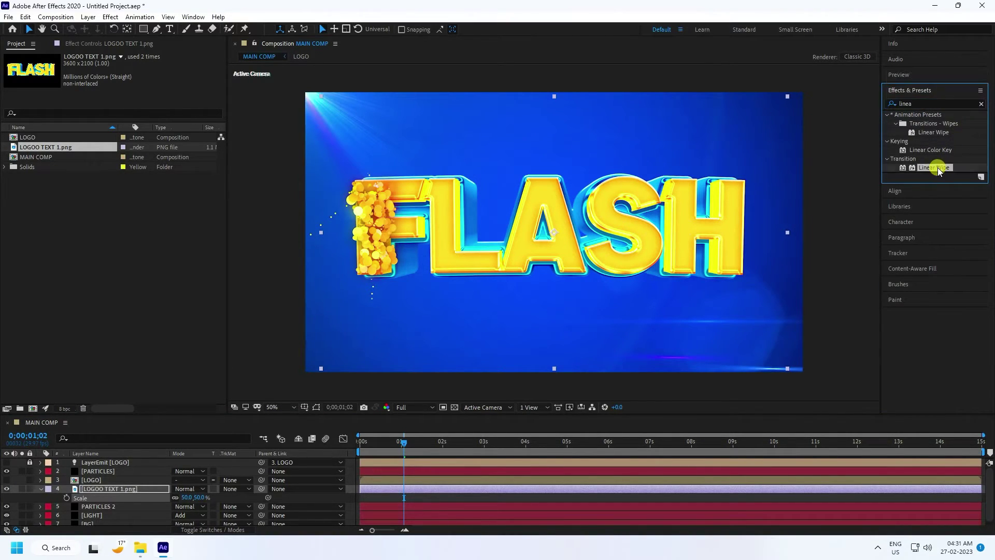
left_click_drag(935, 167, 128, 487)
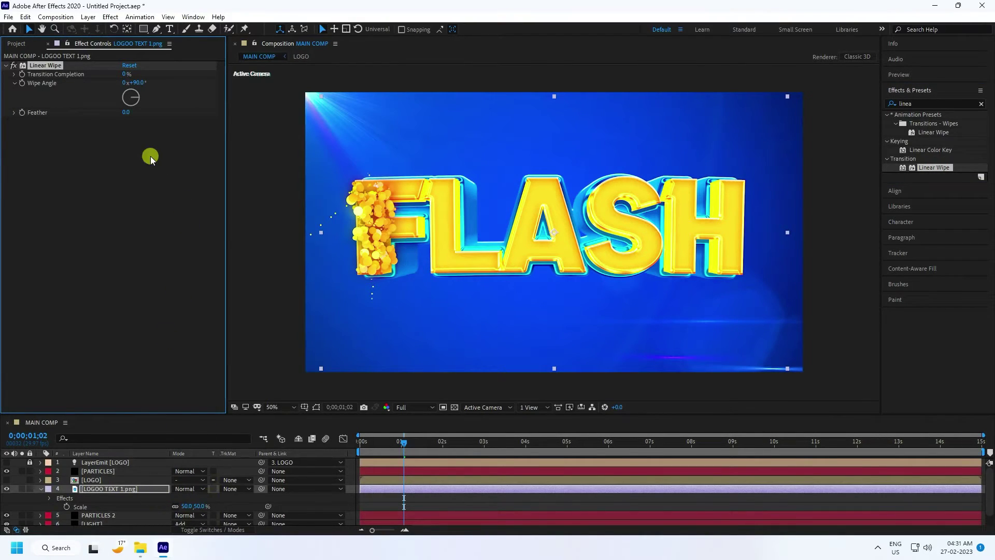
left_click_drag(142, 69, 117, 75)
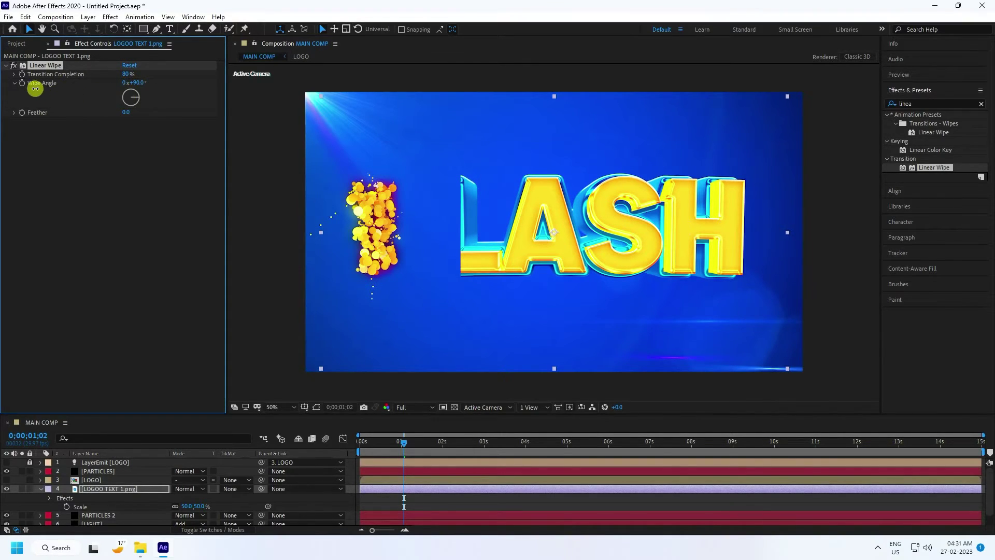
left_click(136, 83)
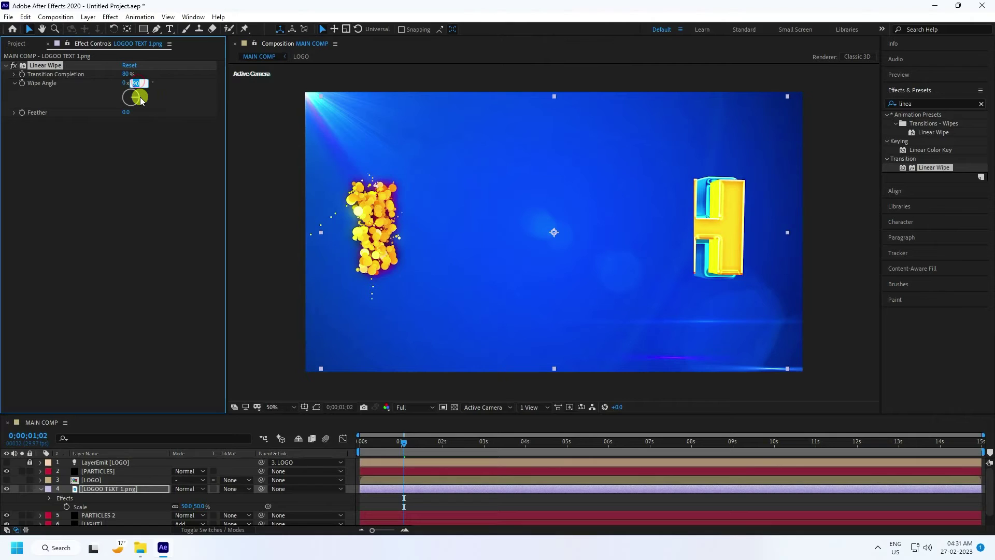
key("Return")
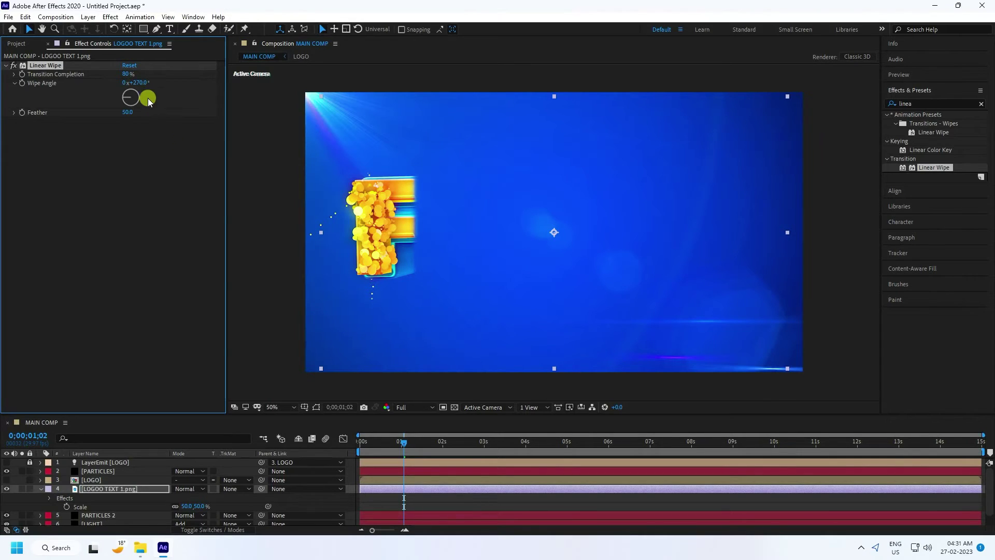
Keyframe Transition Completion from fully hidden at 0 s to fully revealed near 13 s.
left_click_drag(405, 443, 352, 446)
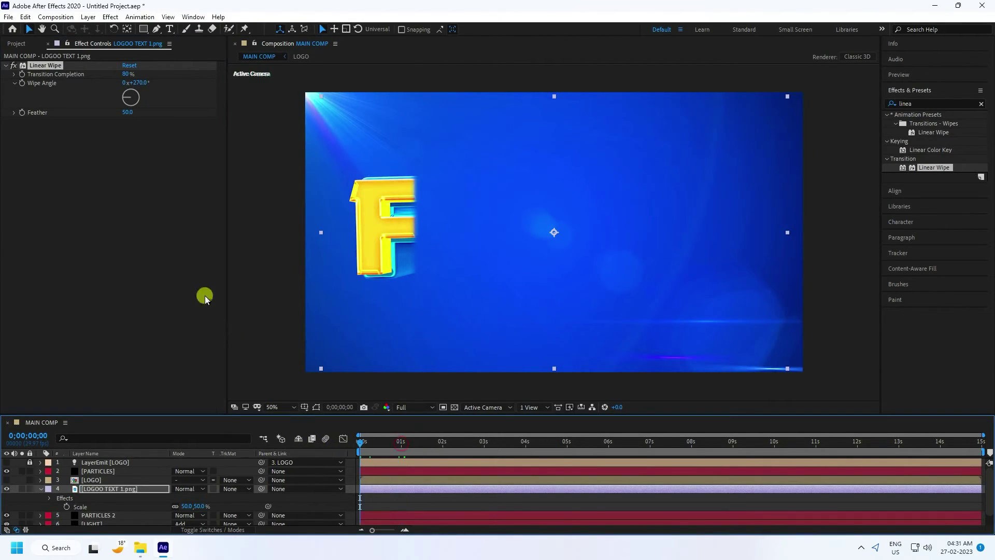
left_click_drag(127, 73, 182, 72)
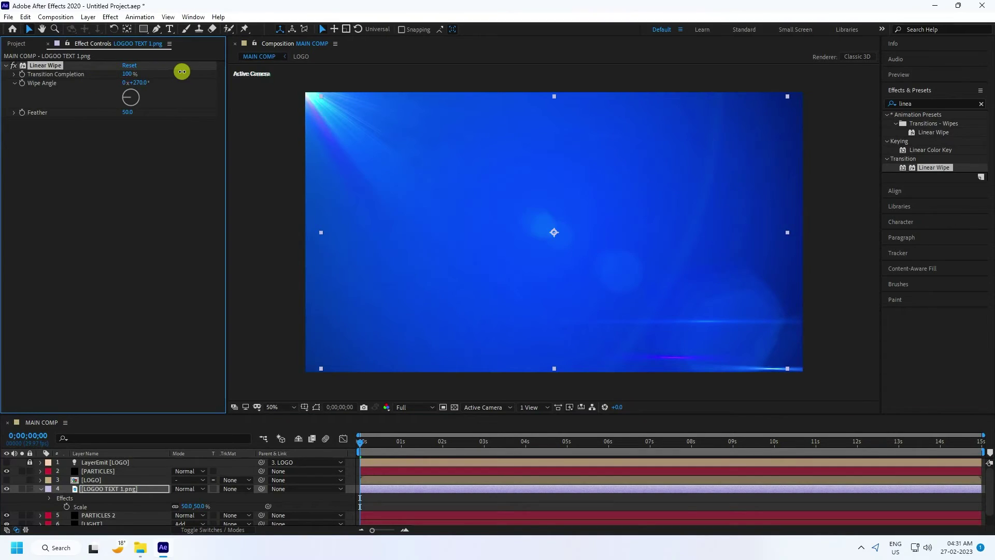
left_click(22, 74)
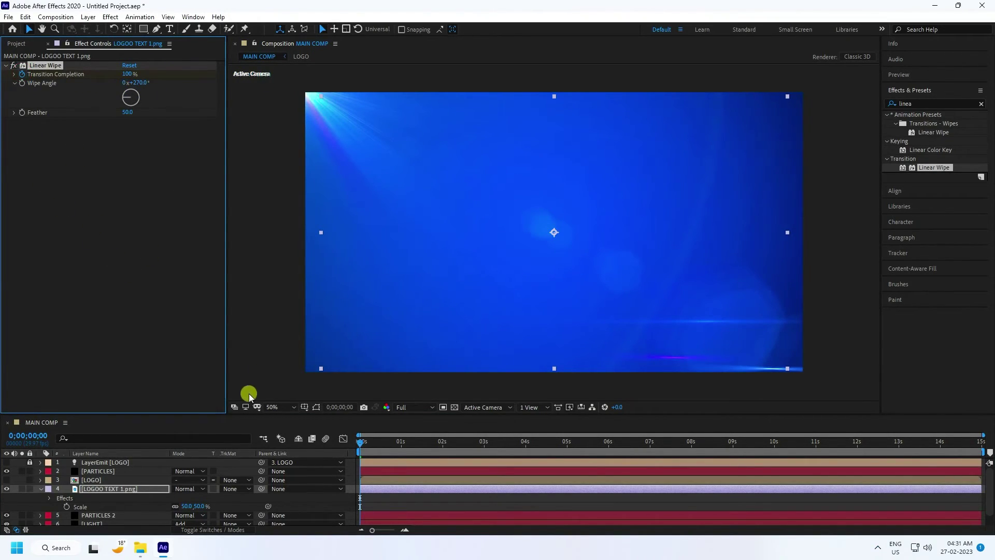
left_click_drag(372, 447, 901, 447)
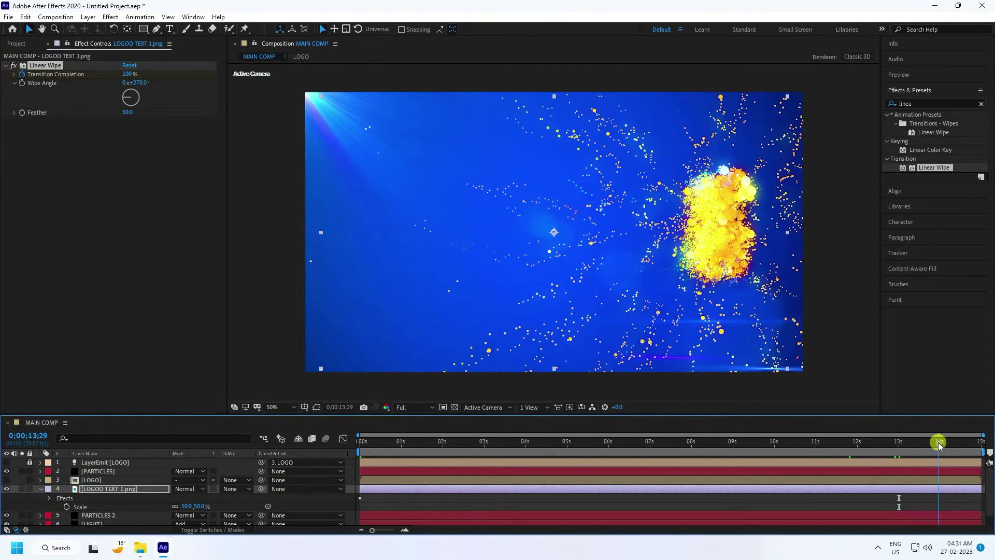
left_click_drag(940, 445, 920, 447)
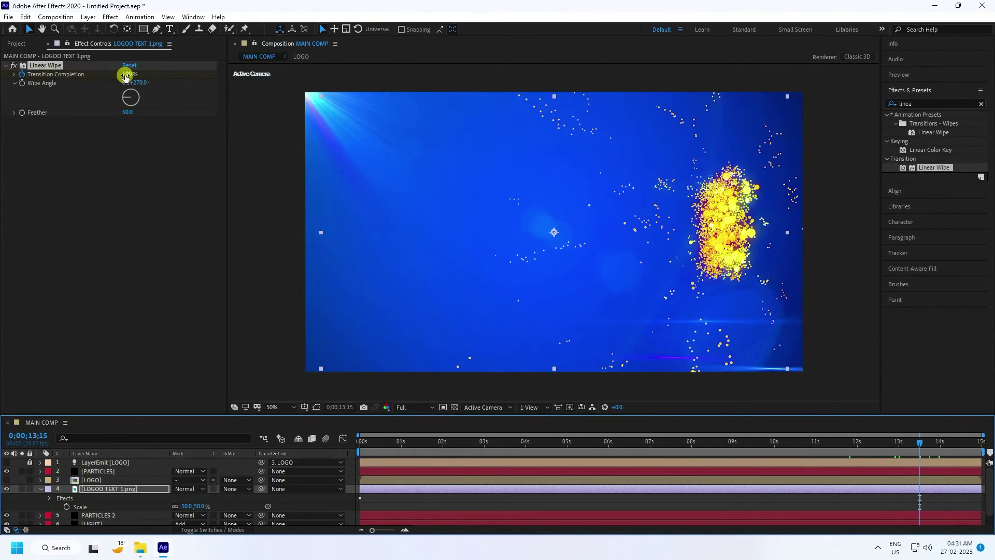
left_click_drag(114, 77, 34, 96)
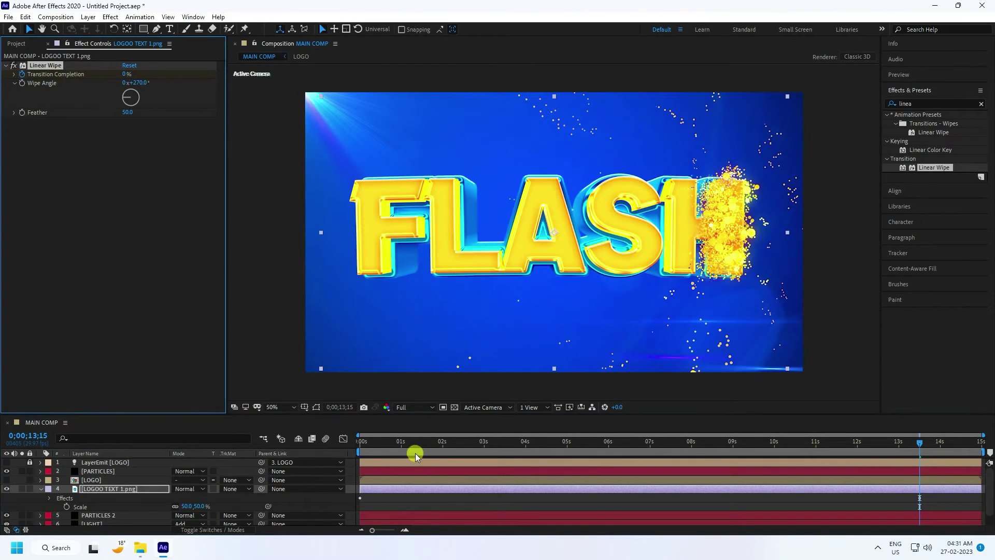
left_click(360, 441)
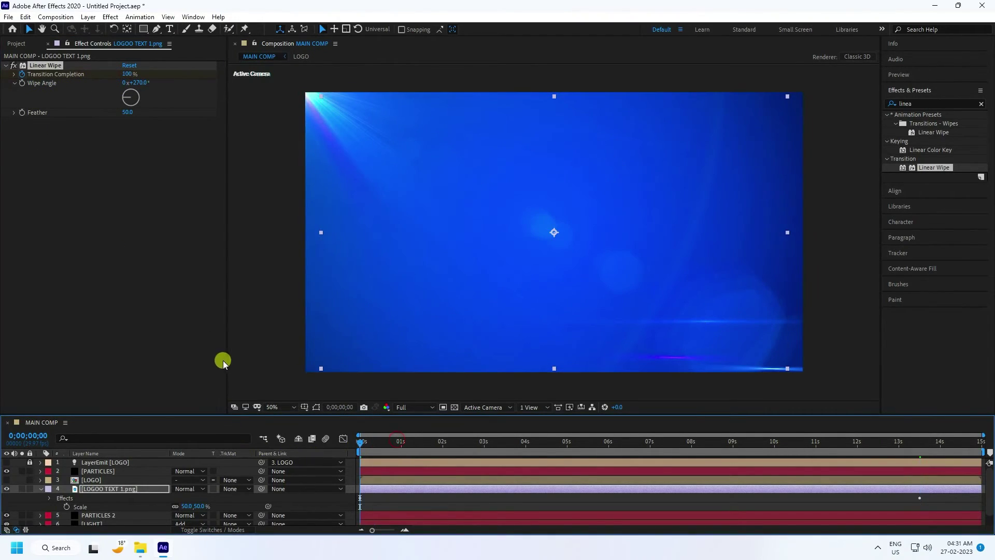
Play the preview from the start, collapse the logo layer's properties and enlarge the timeline.
key("space")
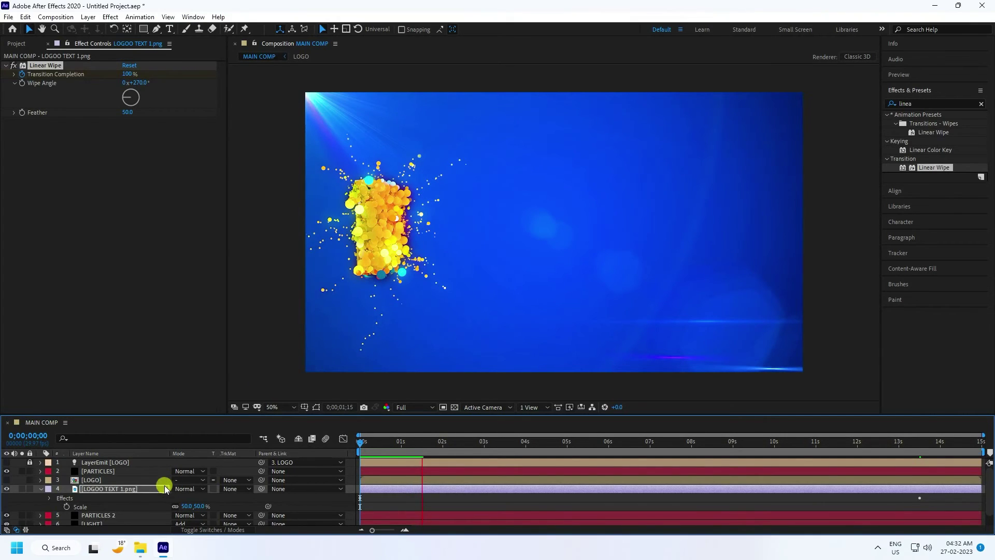
left_click(41, 489)
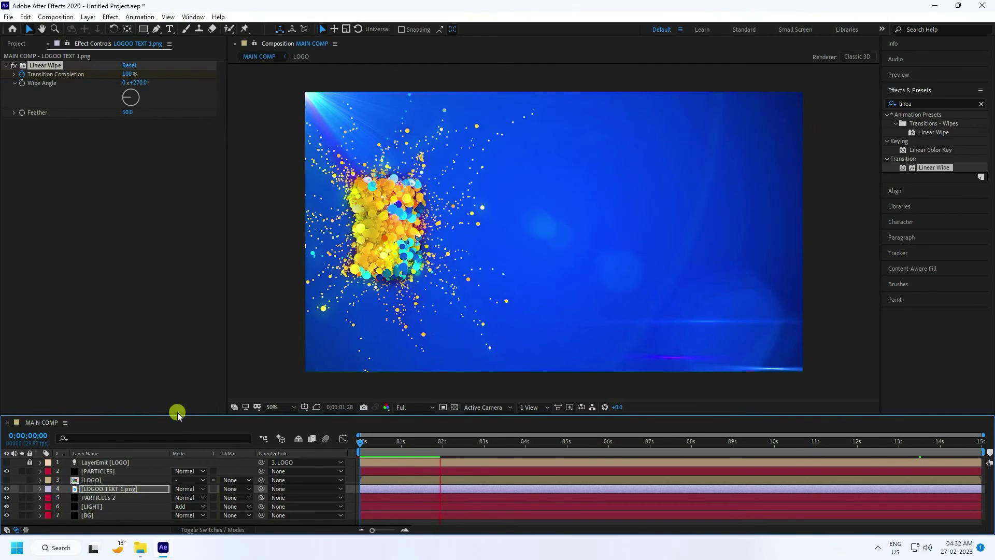
left_click_drag(177, 416, 182, 391)
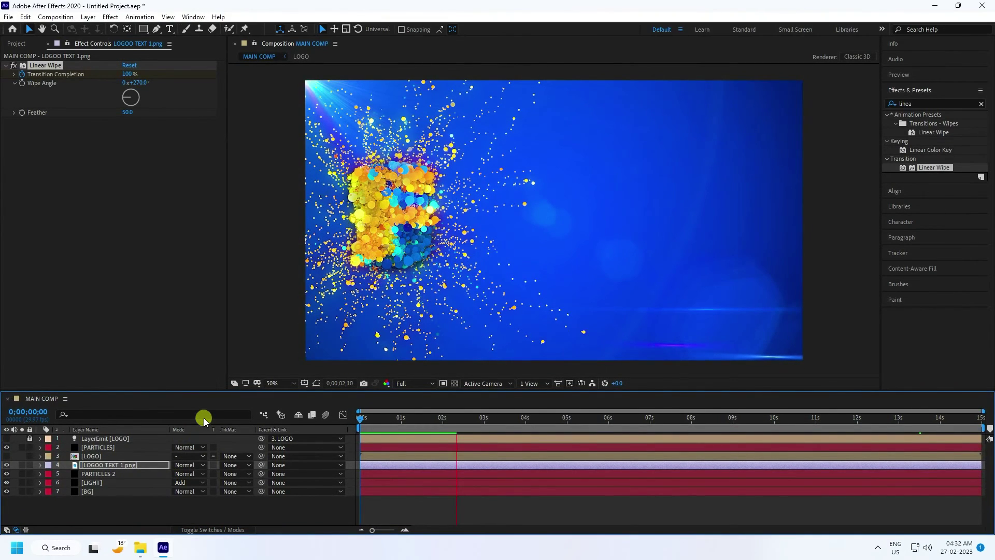